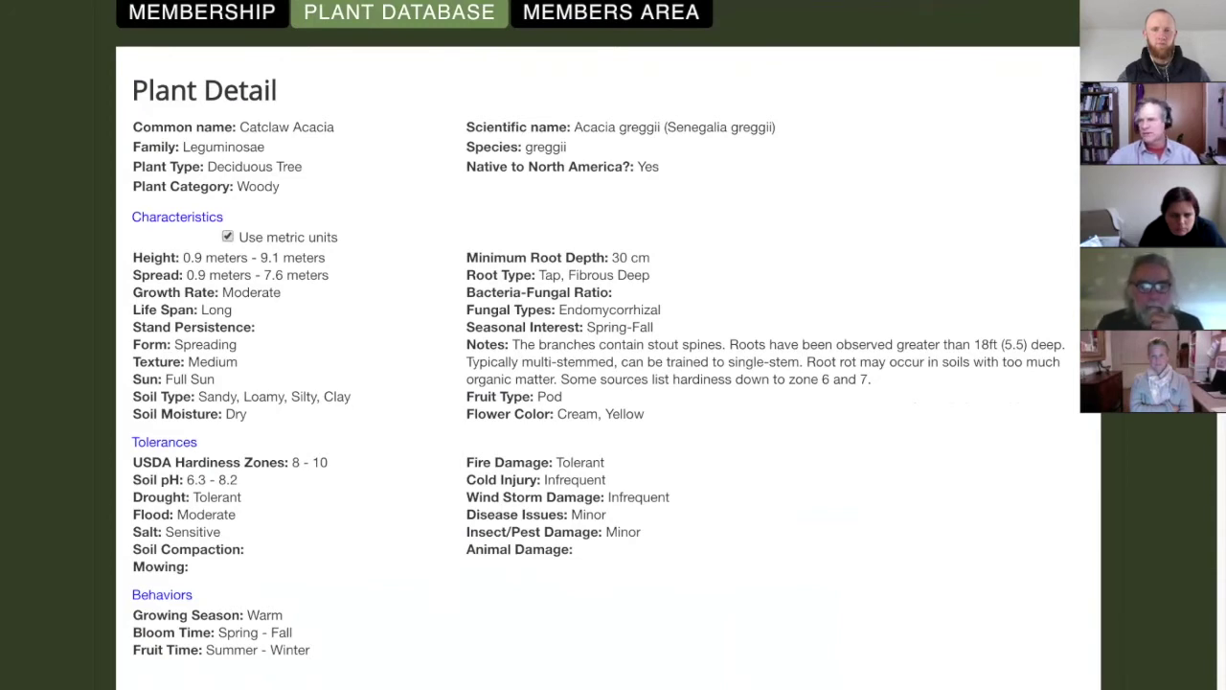
Review the Catclaw Acacia plant details through its uses and ecological functions, and return to the plant list
{"action": "scroll", "coordinate": [598, 345], "scroll_direction": "up", "scroll_amount": 3}
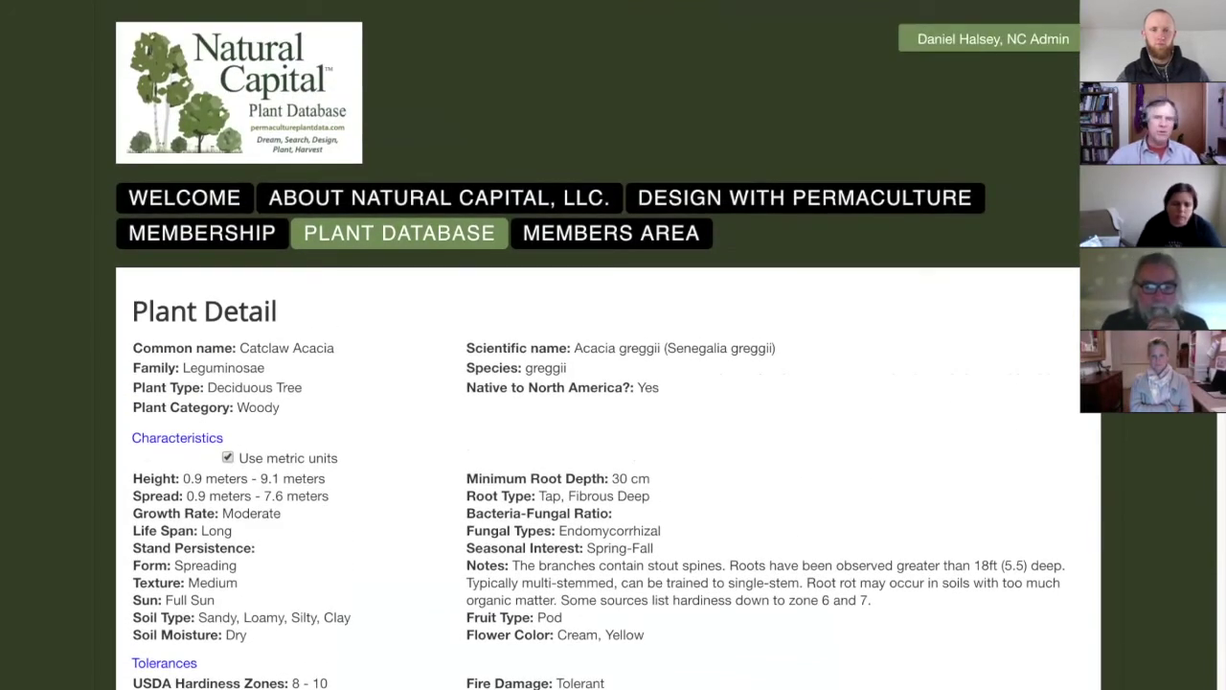
{"action": "scroll", "coordinate": [582, 620], "scroll_direction": "down", "scroll_amount": 15}
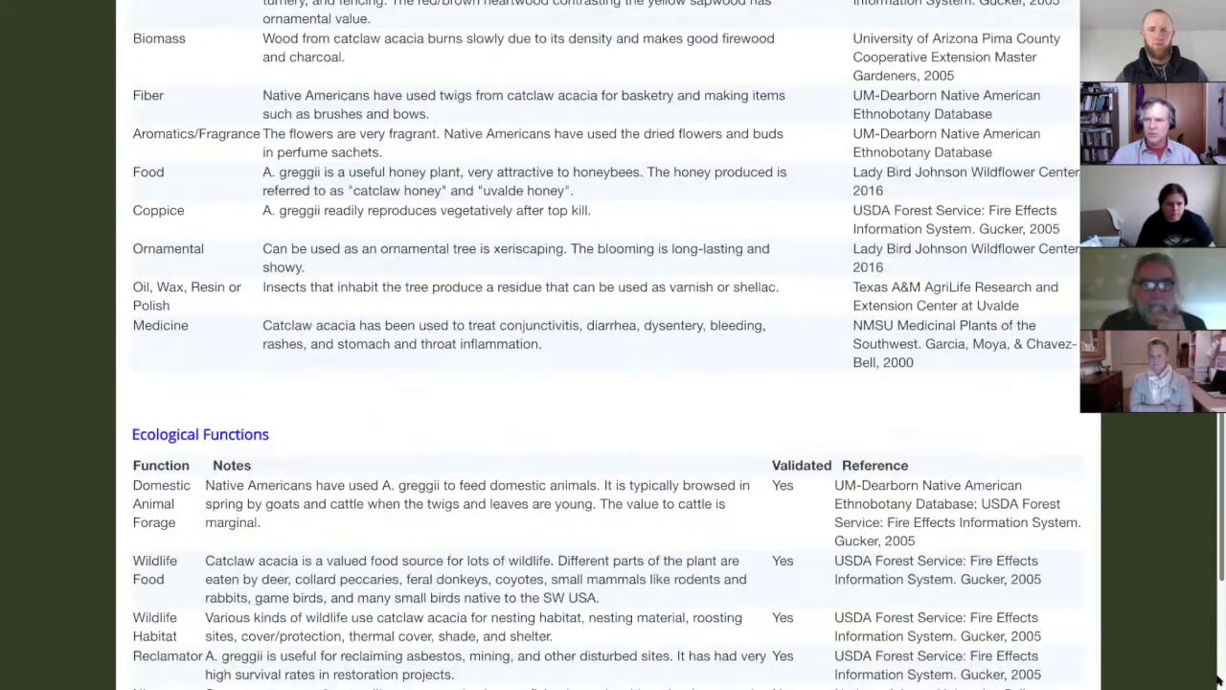
{"action": "left_click", "coordinate": [226, 572]}
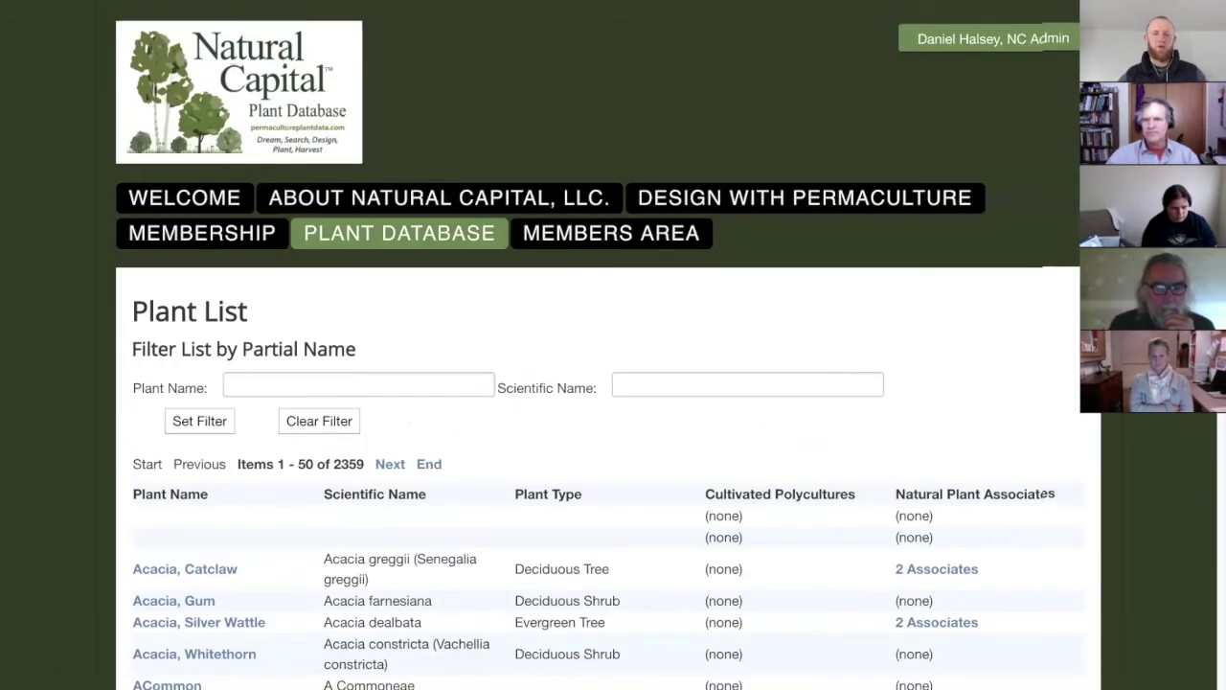
Examine the plant list's names, plant types, cultivated polycultures and natural plant associates
{"action": "scroll", "coordinate": [598, 479], "scroll_direction": "down", "scroll_amount": 3}
{"action": "scroll", "coordinate": [598, 383], "scroll_direction": "down", "scroll_amount": 2}
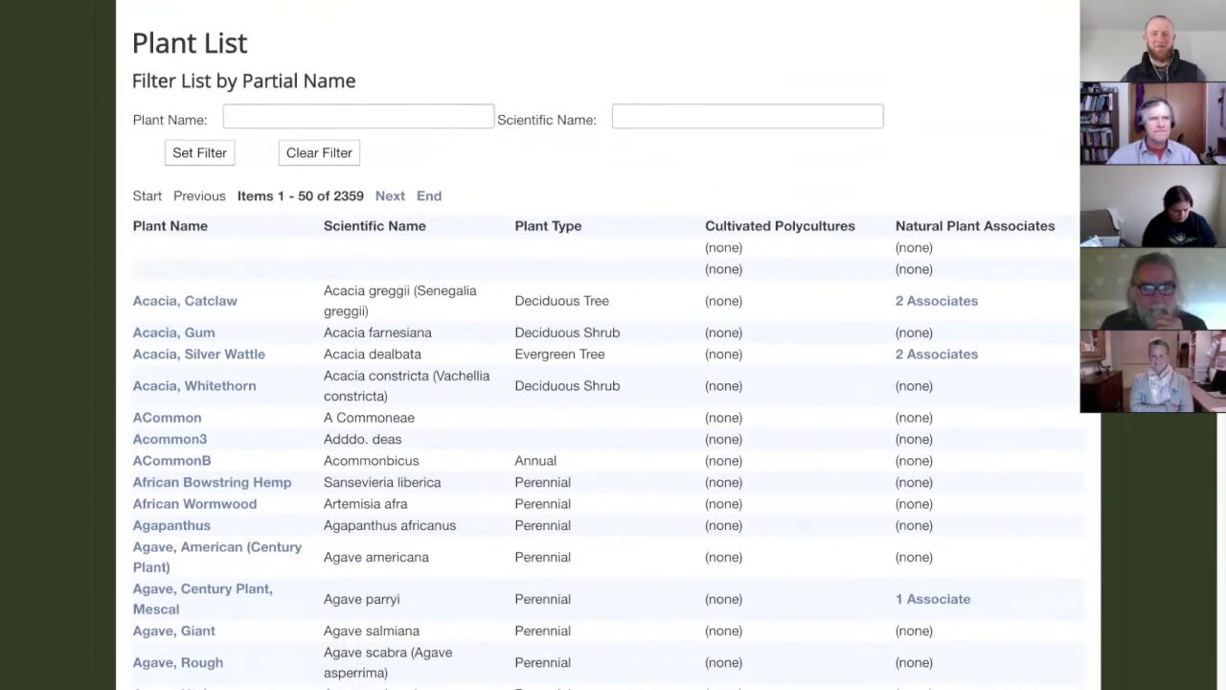
{"action": "scroll", "coordinate": [598, 383], "scroll_direction": "up", "scroll_amount": 2}
{"action": "scroll", "coordinate": [598, 383], "scroll_direction": "up", "scroll_amount": 2}
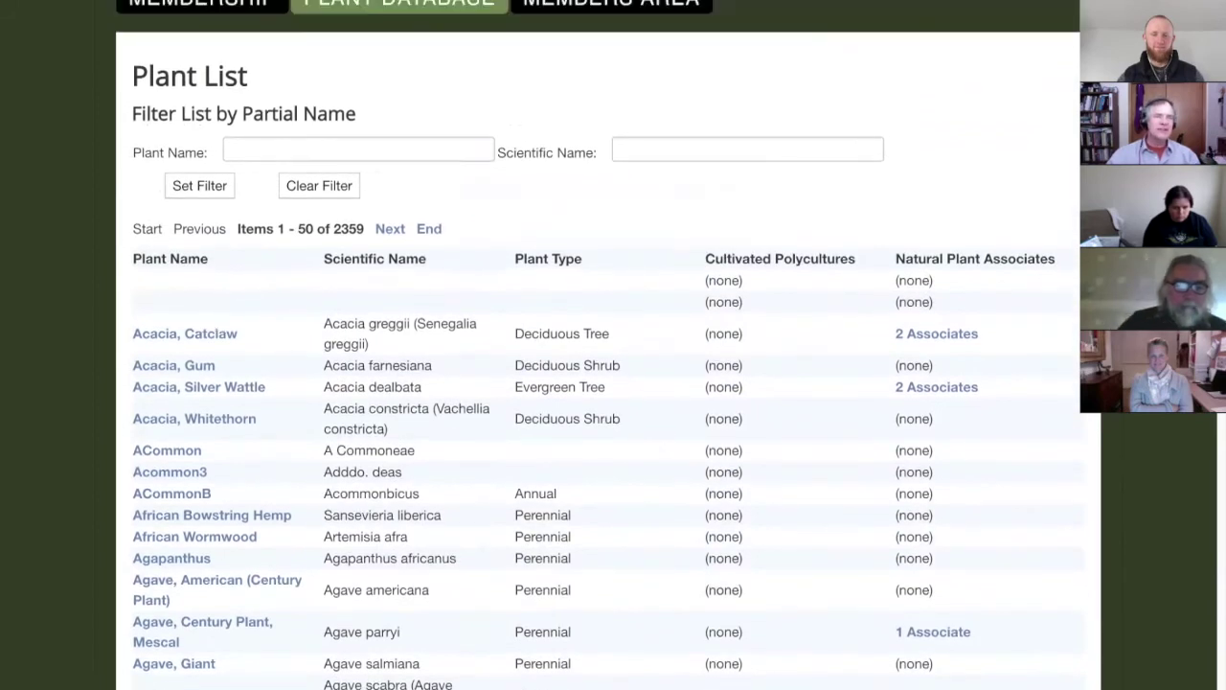
{"action": "scroll", "coordinate": [598, 383], "scroll_direction": "down", "scroll_amount": 3}
{"action": "scroll", "coordinate": [598, 383], "scroll_direction": "down", "scroll_amount": 1}
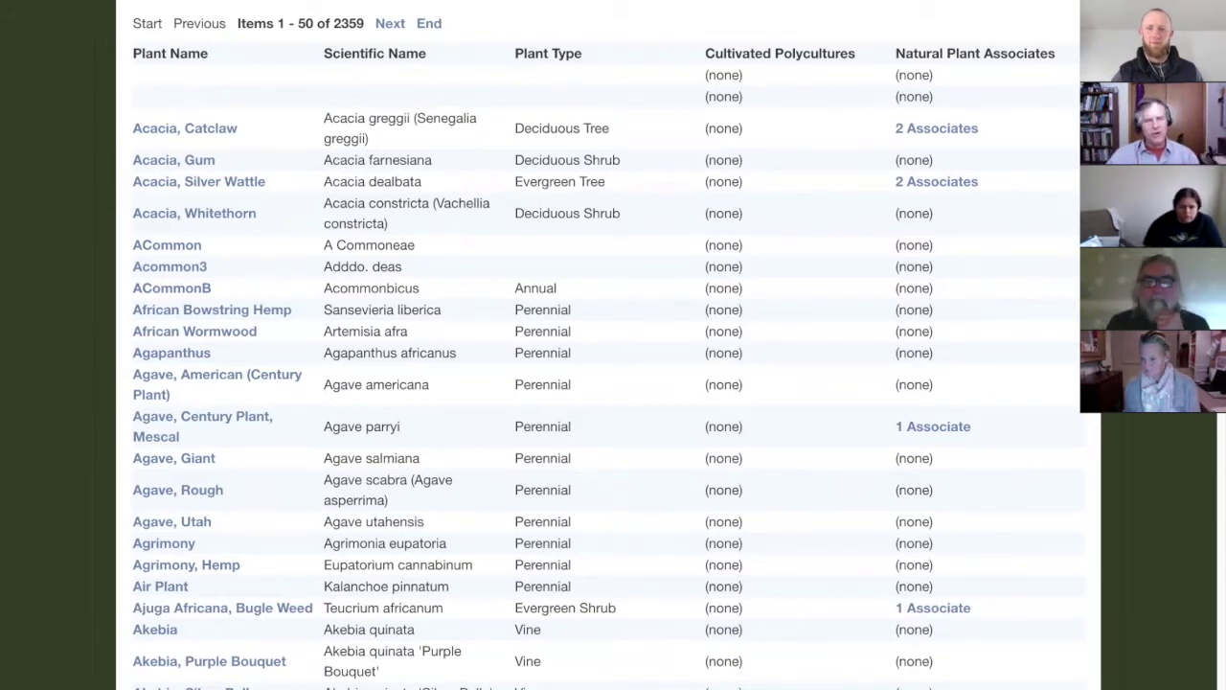
{"action": "scroll", "coordinate": [613, 345], "scroll_direction": "down", "scroll_amount": 2}
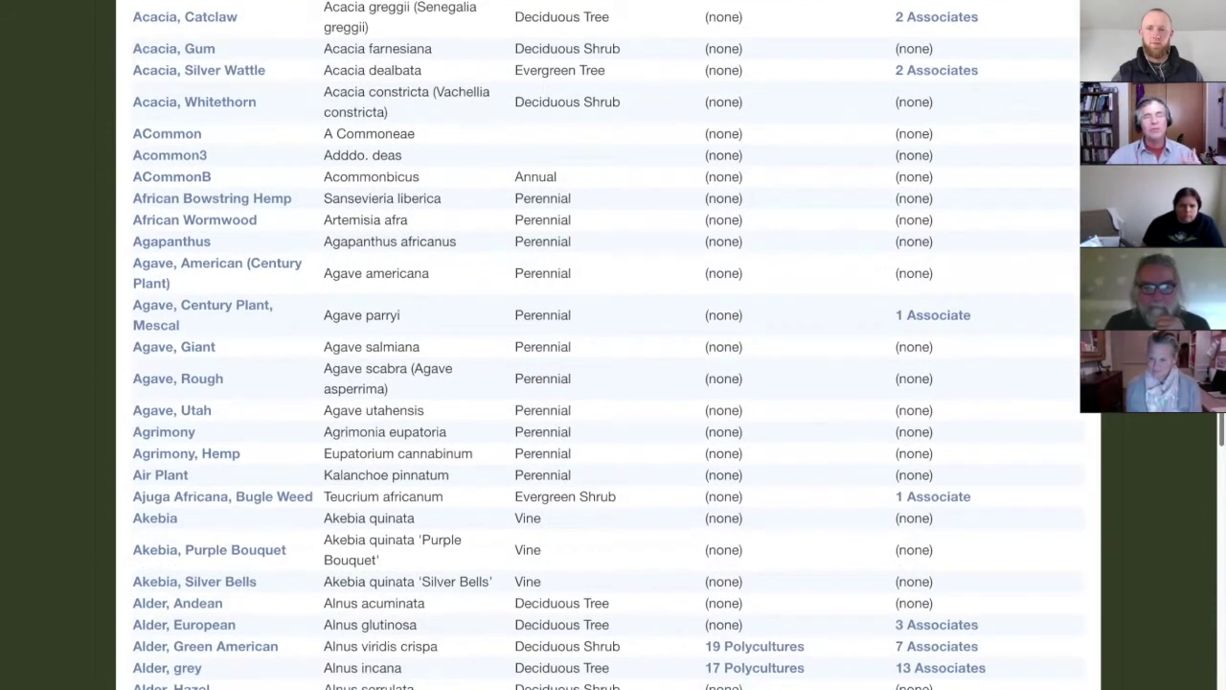
{"action": "scroll", "coordinate": [614, 345], "scroll_direction": "up", "scroll_amount": 3}
{"action": "scroll", "coordinate": [613, 345], "scroll_direction": "down", "scroll_amount": 2}
{"action": "scroll", "coordinate": [613, 345], "scroll_direction": "down", "scroll_amount": 3}
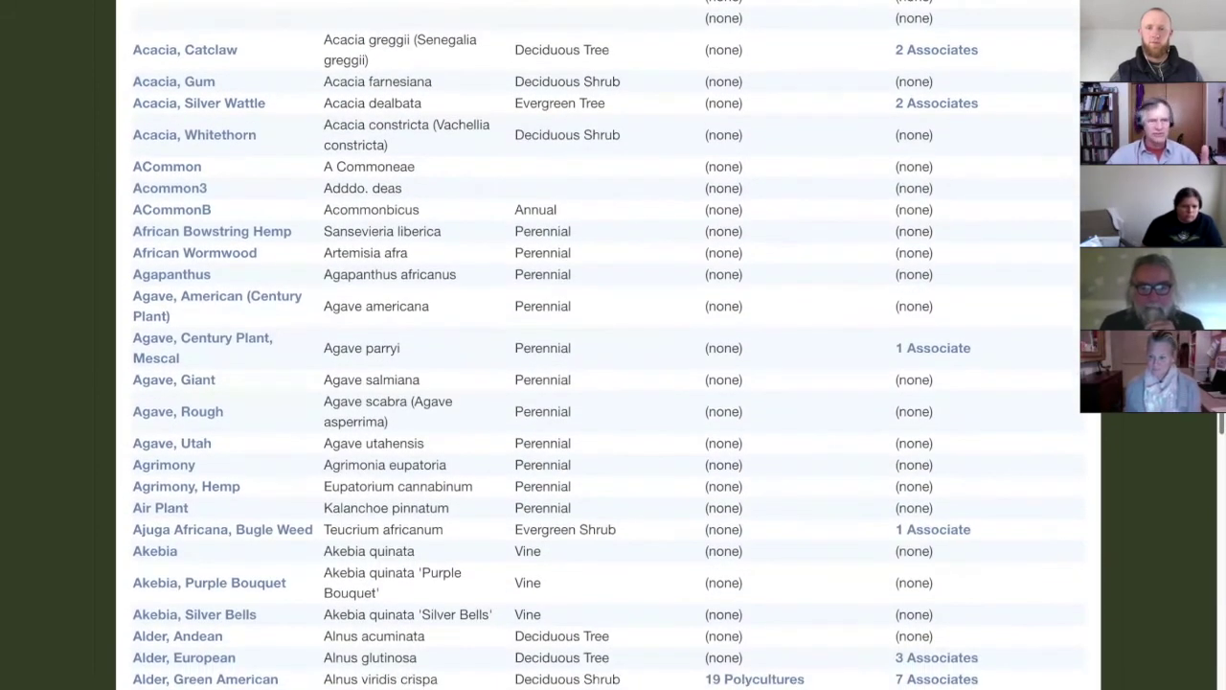
{"action": "scroll", "coordinate": [614, 345], "scroll_direction": "up", "scroll_amount": 2}
{"action": "scroll", "coordinate": [613, 345], "scroll_direction": "up", "scroll_amount": 2}
{"action": "scroll", "coordinate": [614, 345], "scroll_direction": "down", "scroll_amount": 2}
{"action": "scroll", "coordinate": [613, 345], "scroll_direction": "up", "scroll_amount": 2}
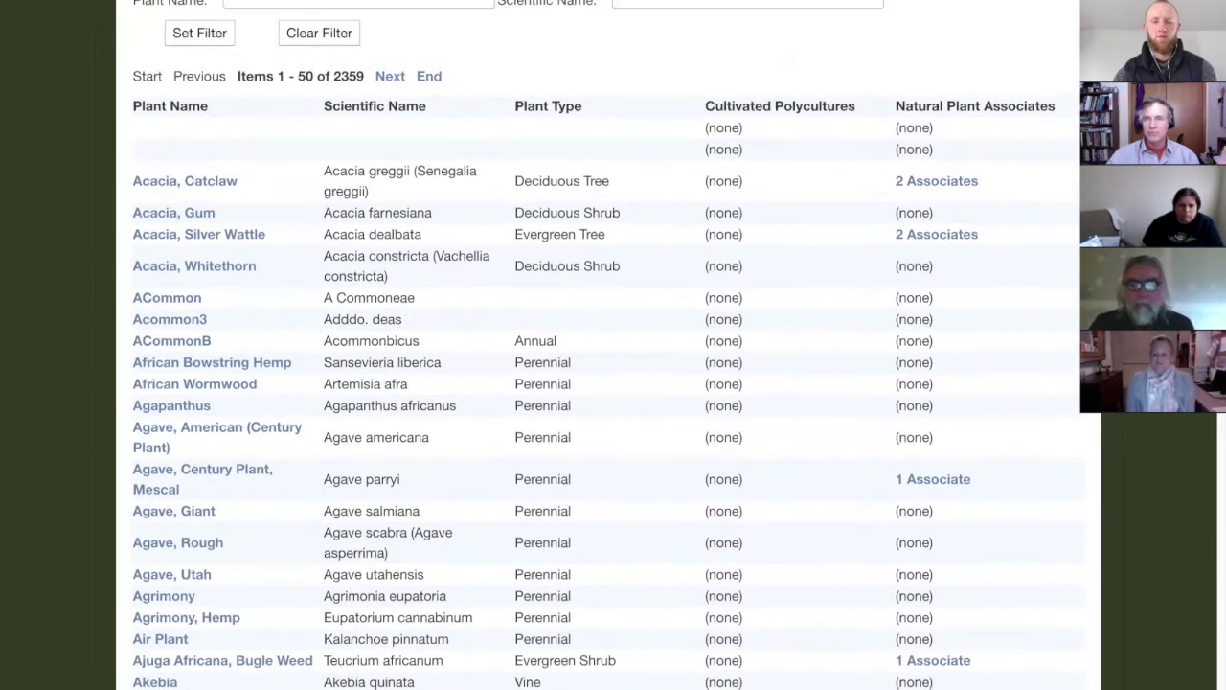
{"action": "scroll", "coordinate": [613, 345], "scroll_direction": "up", "scroll_amount": 2}
{"action": "scroll", "coordinate": [614, 345], "scroll_direction": "down", "scroll_amount": 5}
{"action": "scroll", "coordinate": [613, 345], "scroll_direction": "up", "scroll_amount": 4}
{"action": "scroll", "coordinate": [614, 345], "scroll_direction": "down", "scroll_amount": 2}
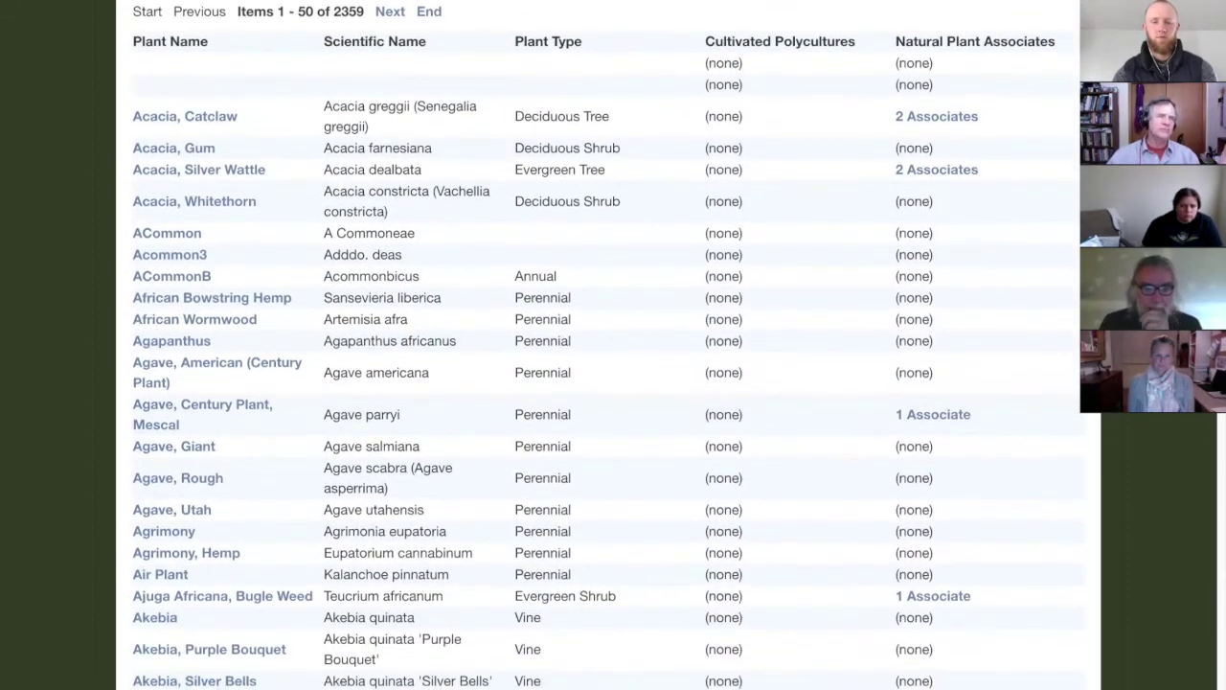
{"action": "scroll", "coordinate": [613, 345], "scroll_direction": "up", "scroll_amount": 6}
{"action": "scroll", "coordinate": [613, 345], "scroll_direction": "down", "scroll_amount": 7}
{"action": "scroll", "coordinate": [613, 345], "scroll_direction": "down", "scroll_amount": 1}
{"action": "scroll", "coordinate": [613, 345], "scroll_direction": "up", "scroll_amount": 2}
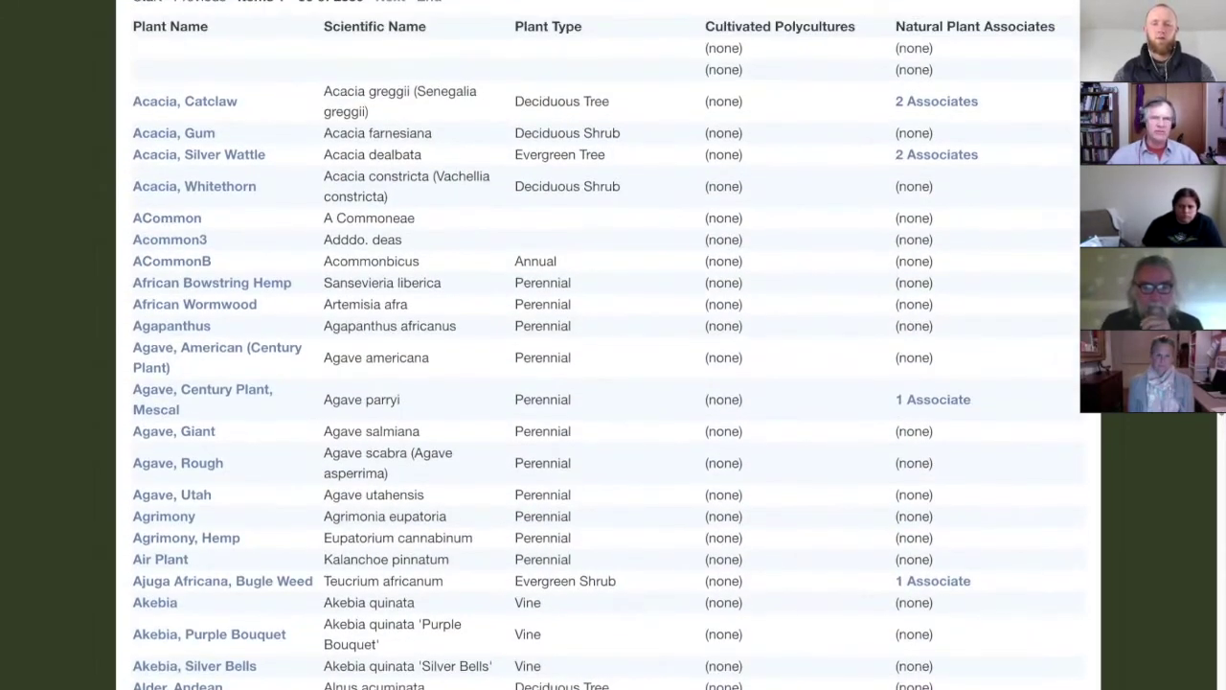
Zoom out to fit more of the plant list and inspect the Plant Name and Scientific Name filter fields
{"action": "key", "text": "super+minus"}
{"action": "key", "text": "super+minus"}
{"action": "key", "text": "super+minus"}
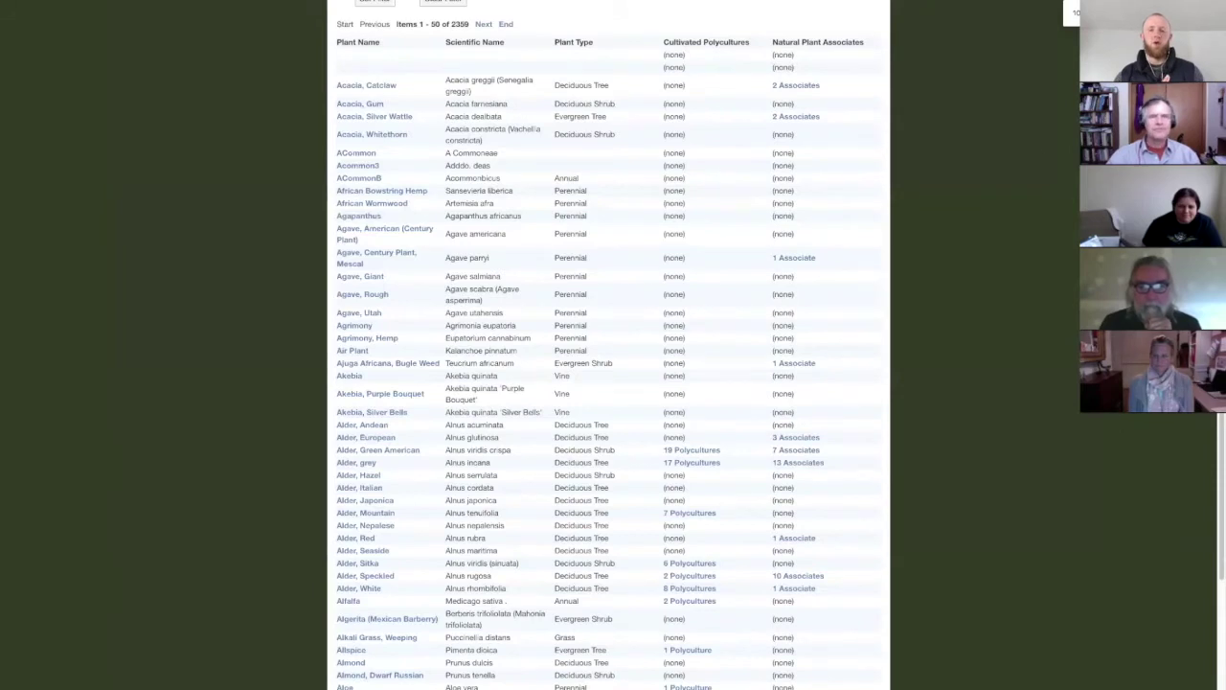
{"action": "scroll", "coordinate": [614, 345], "scroll_direction": "up", "scroll_amount": 2}
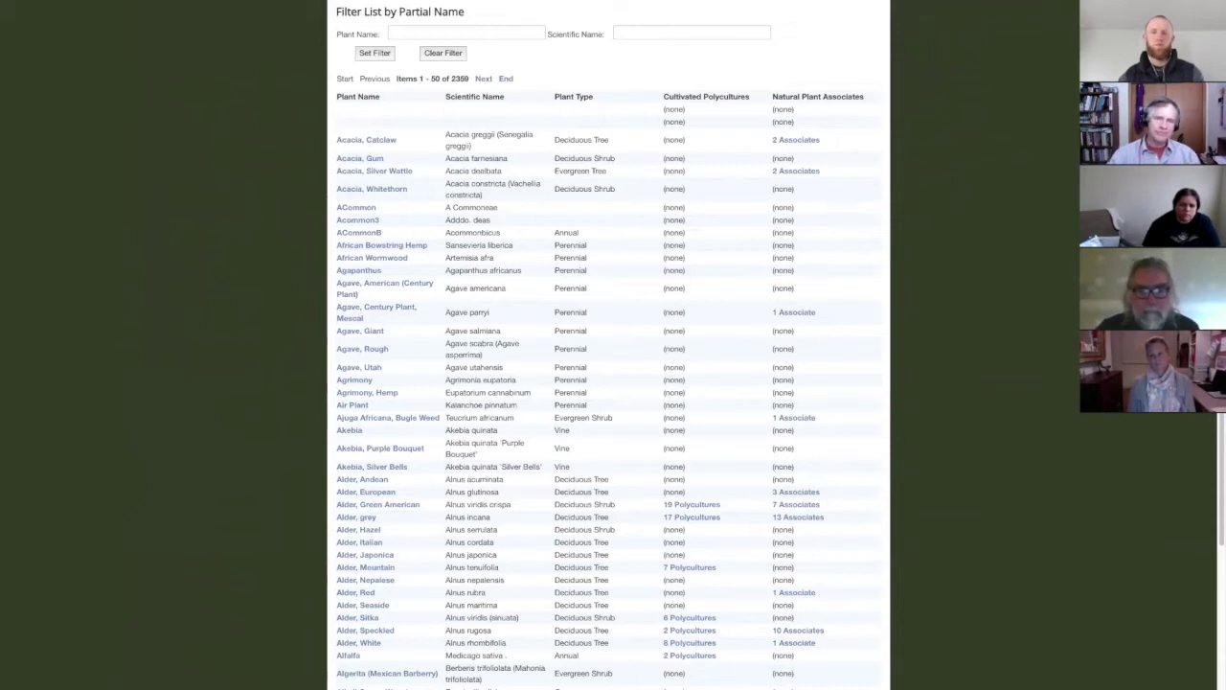
{"action": "scroll", "coordinate": [609, 345], "scroll_direction": "up", "scroll_amount": 2}
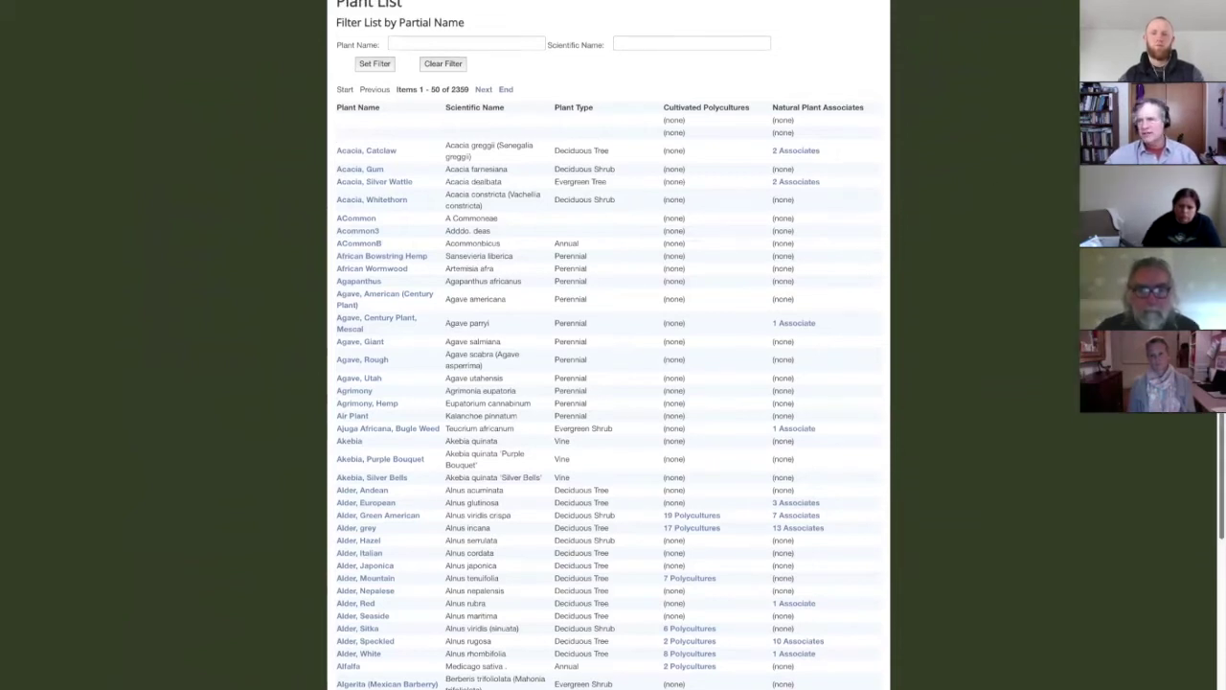
{"action": "scroll", "coordinate": [609, 345], "scroll_direction": "up", "scroll_amount": 3}
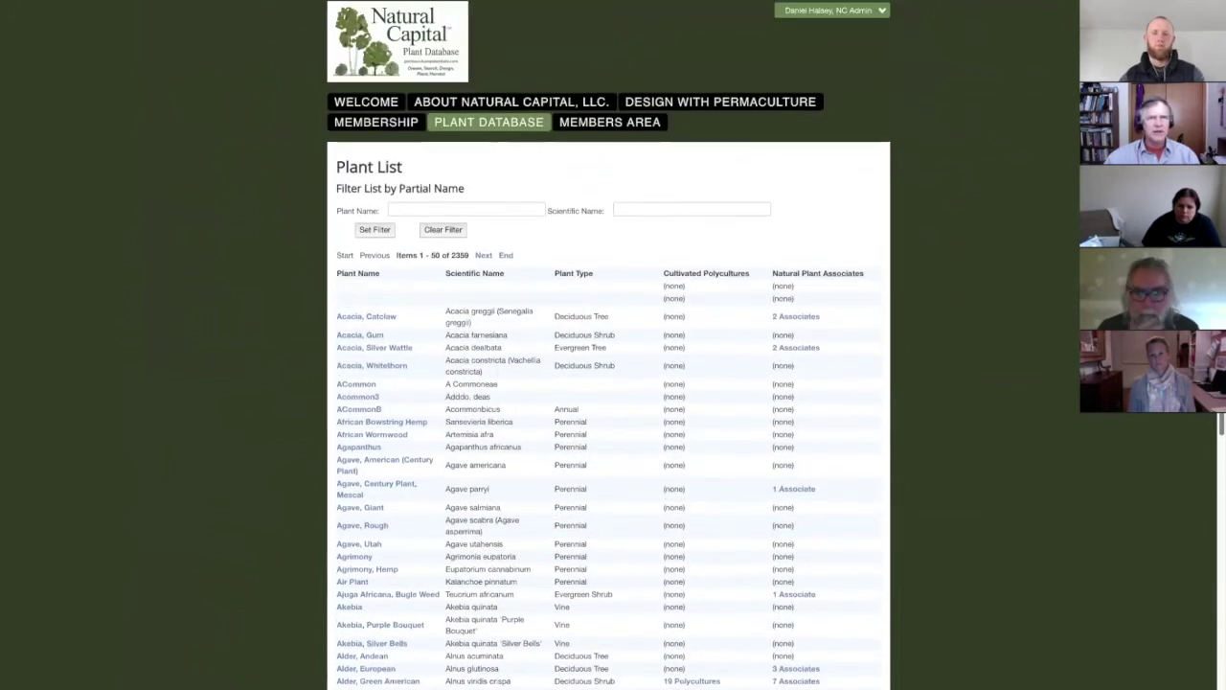
{"action": "scroll", "coordinate": [608, 345], "scroll_direction": "down", "scroll_amount": 3}
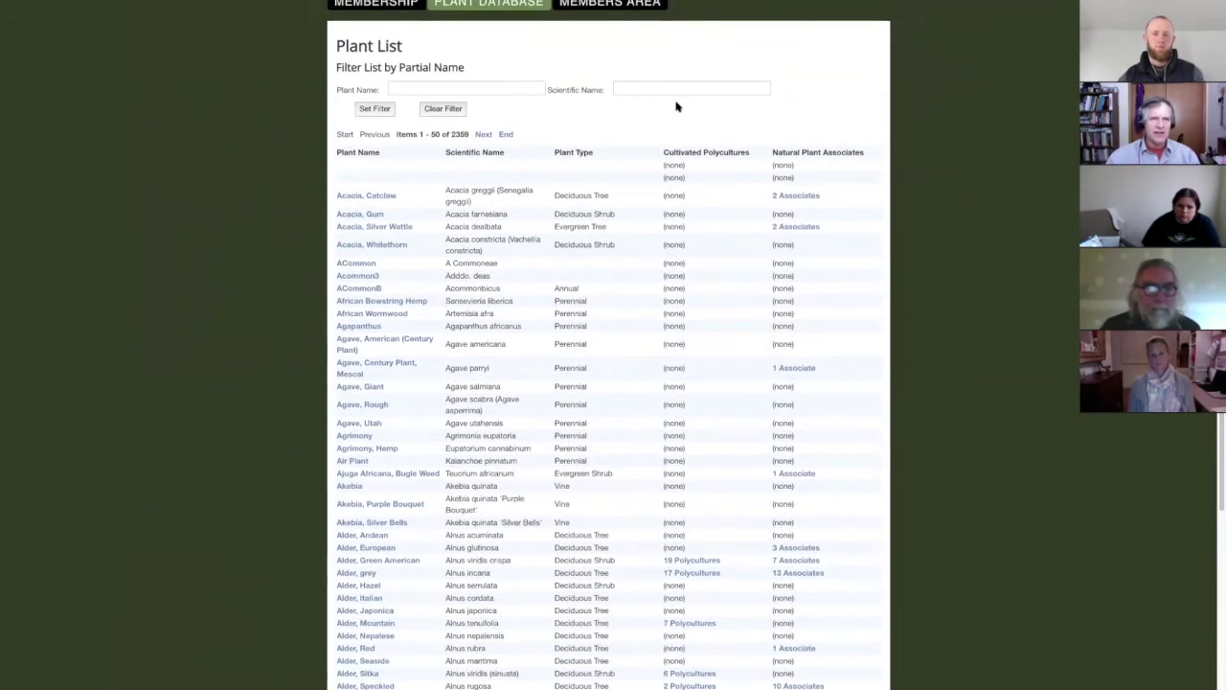
{"action": "left_click", "coordinate": [460, 86]}
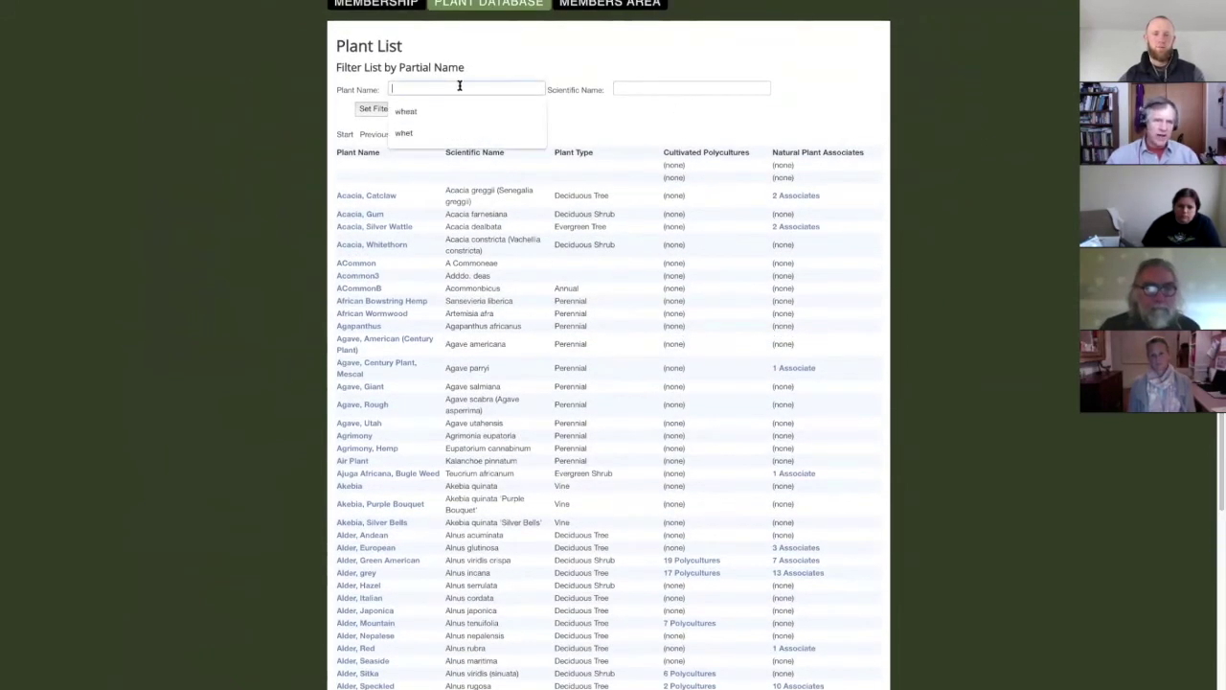
{"action": "left_click", "coordinate": [646, 90]}
{"action": "left_click", "coordinate": [508, 84]}
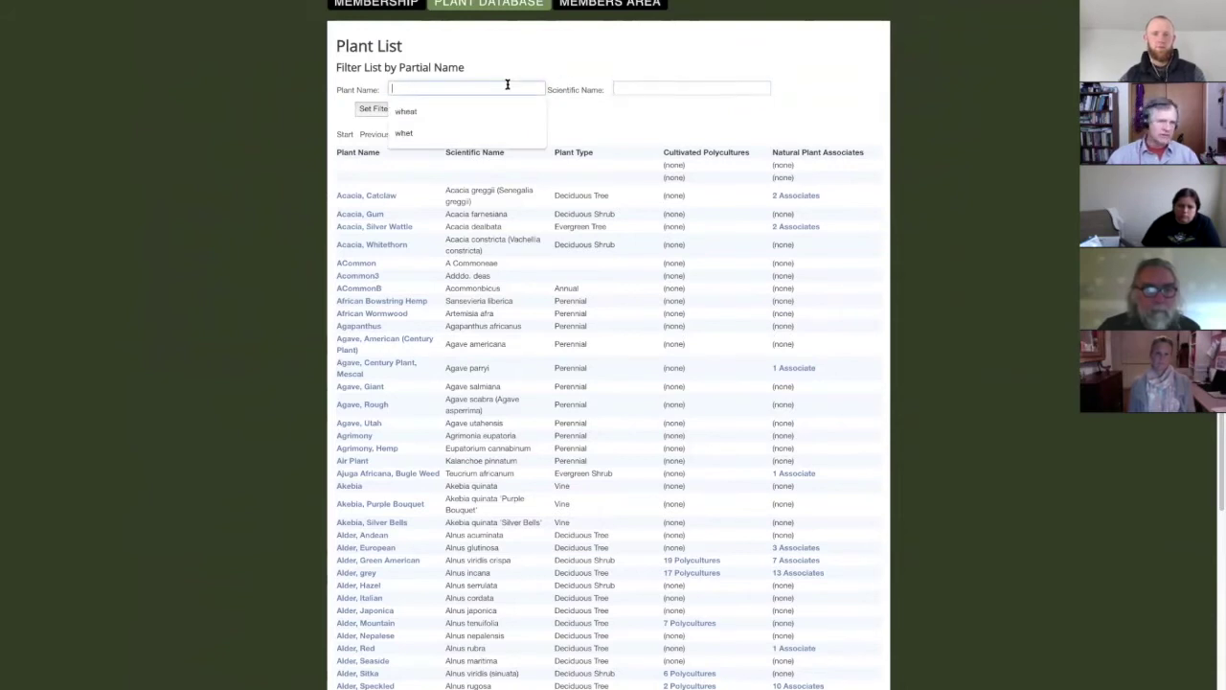
{"action": "left_click", "coordinate": [652, 87]}
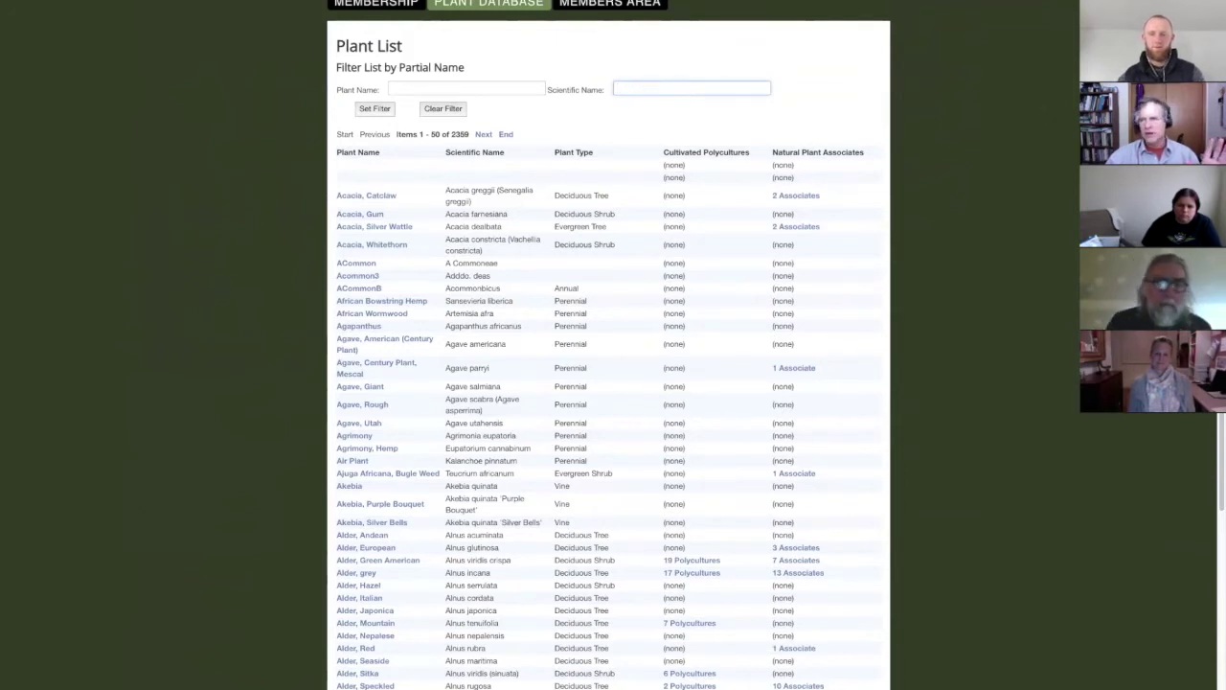
Open the cultivated polycultures listed for the Green American Alder
{"action": "scroll", "coordinate": [1013, 162], "scroll_direction": "up", "scroll_amount": 2}
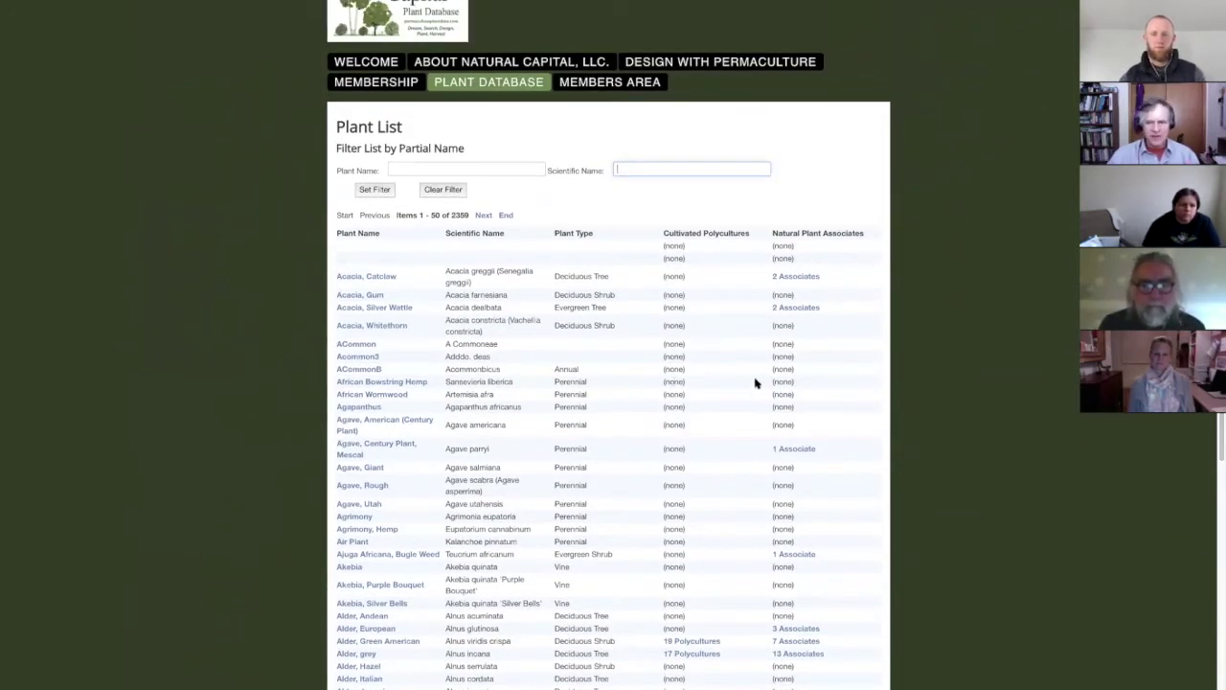
{"action": "scroll", "coordinate": [926, 372], "scroll_direction": "down", "scroll_amount": 4}
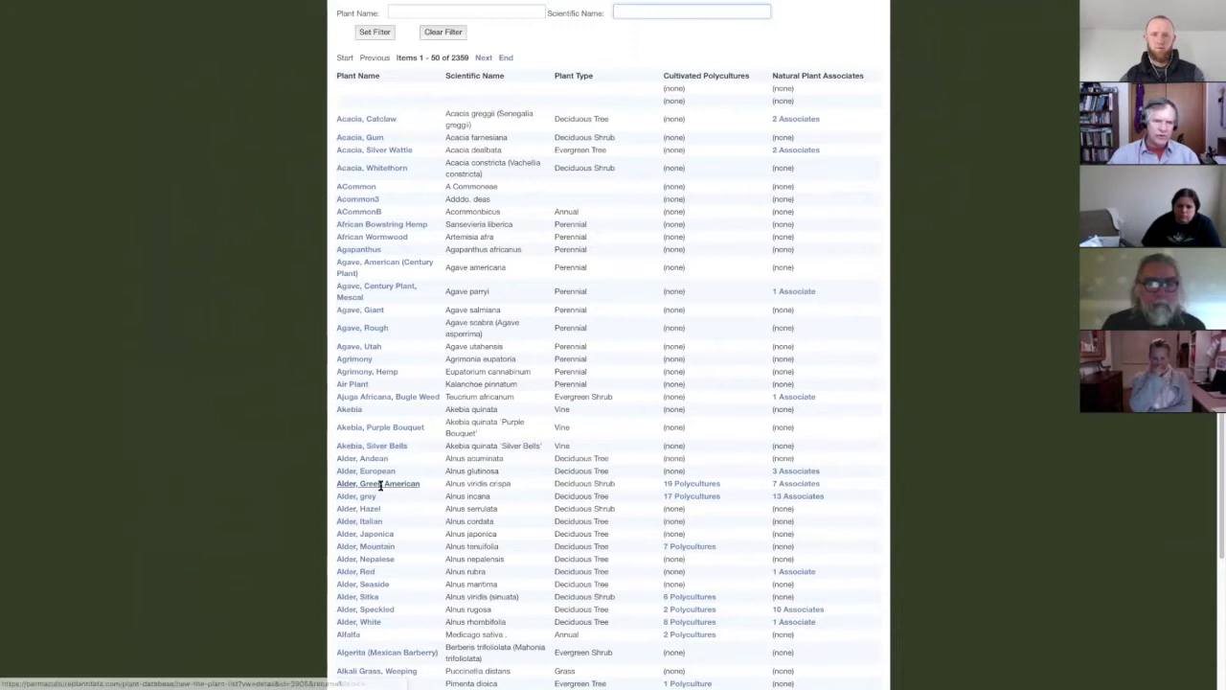
{"action": "left_click", "coordinate": [686, 485]}
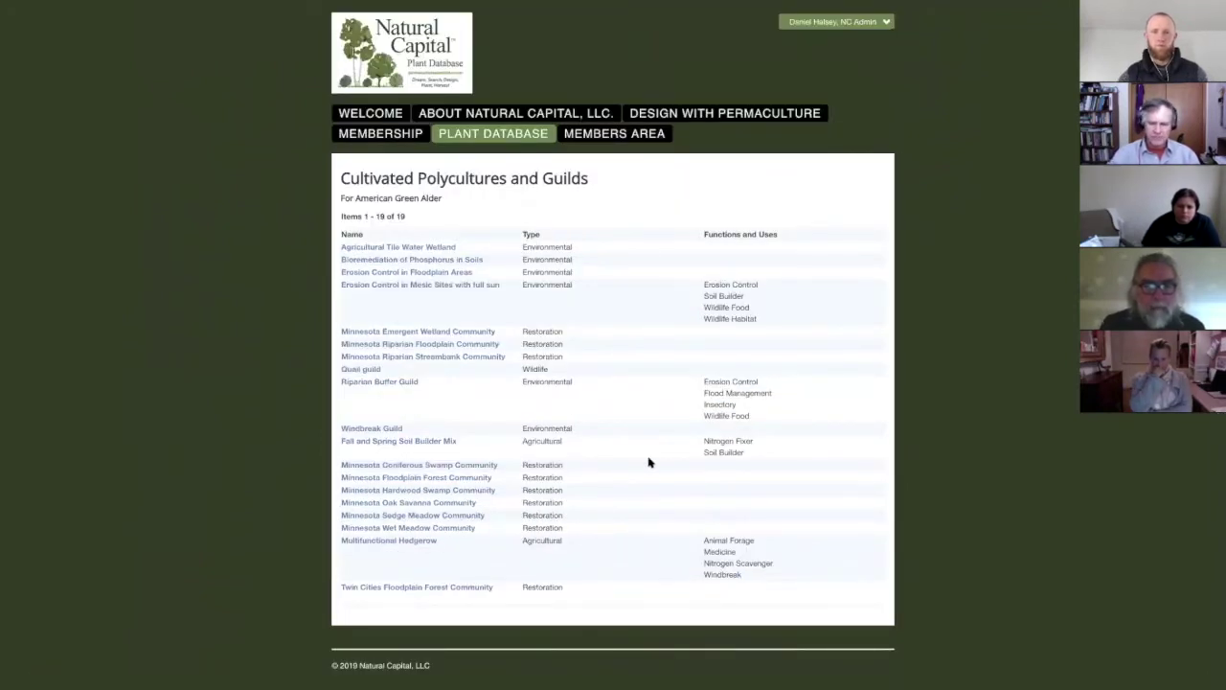
Enlarge the page and open the Quail guild from the alder's polycultures and guilds
{"action": "key", "text": "ctrl+plus"}
{"action": "key", "text": "ctrl+plus"}
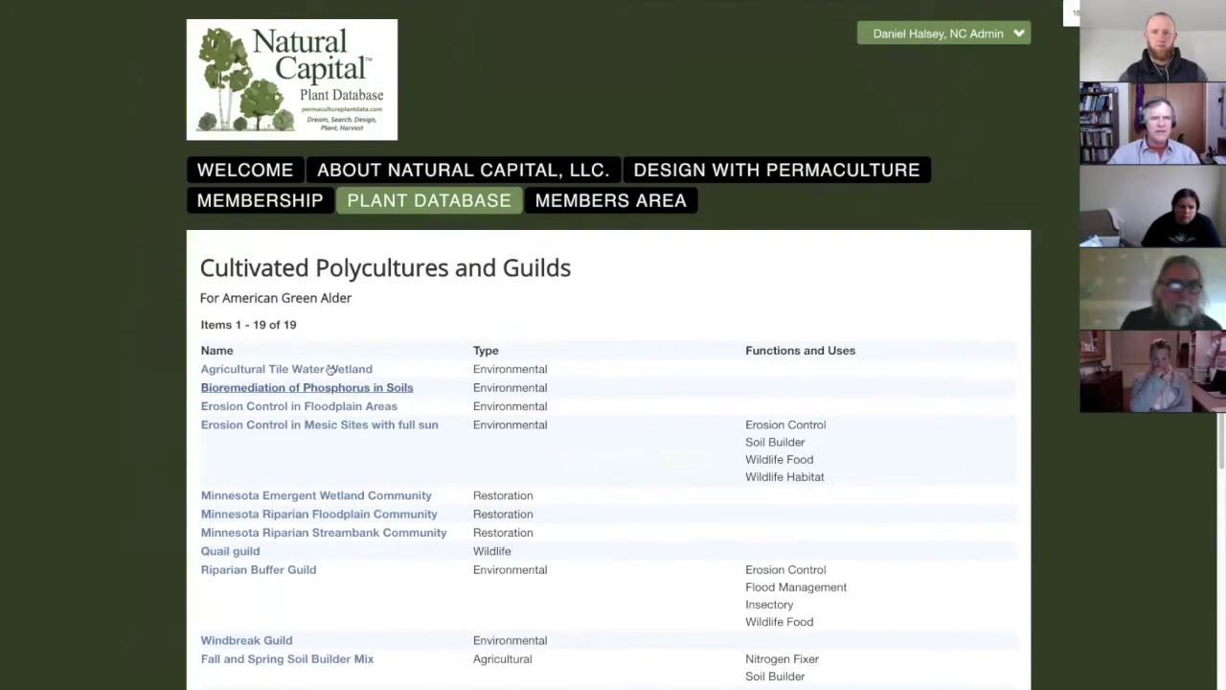
{"action": "scroll", "coordinate": [608, 431], "scroll_direction": "down", "scroll_amount": 3}
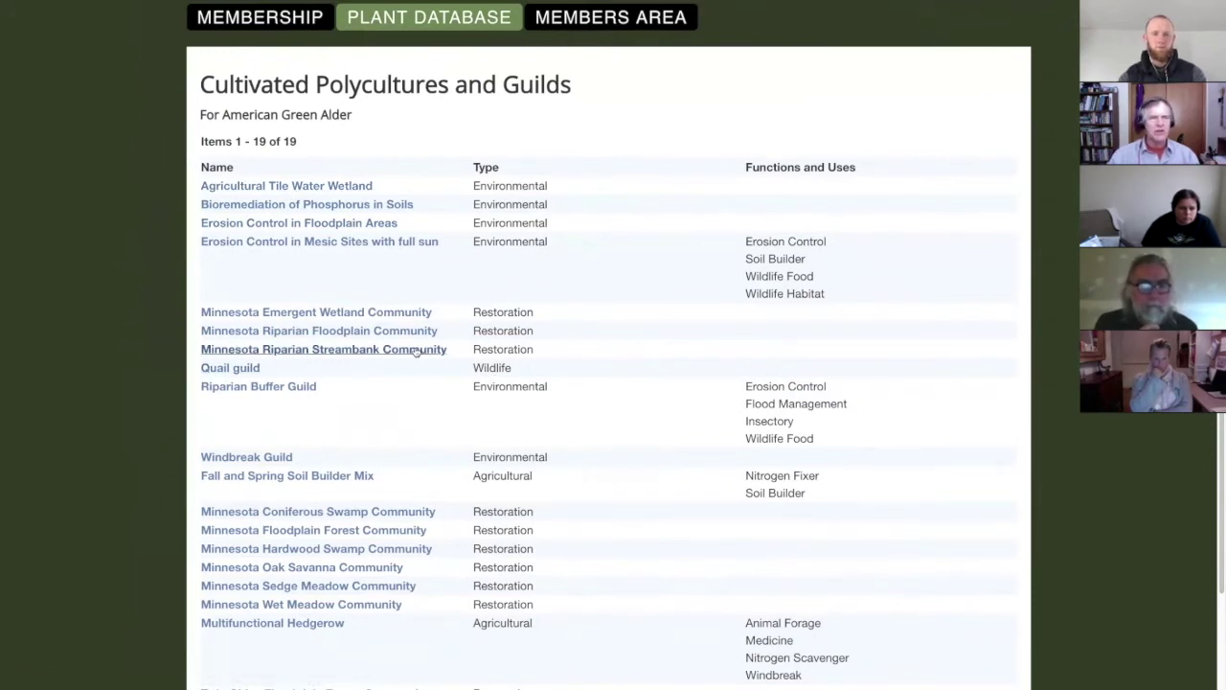
{"action": "left_click", "coordinate": [249, 370]}
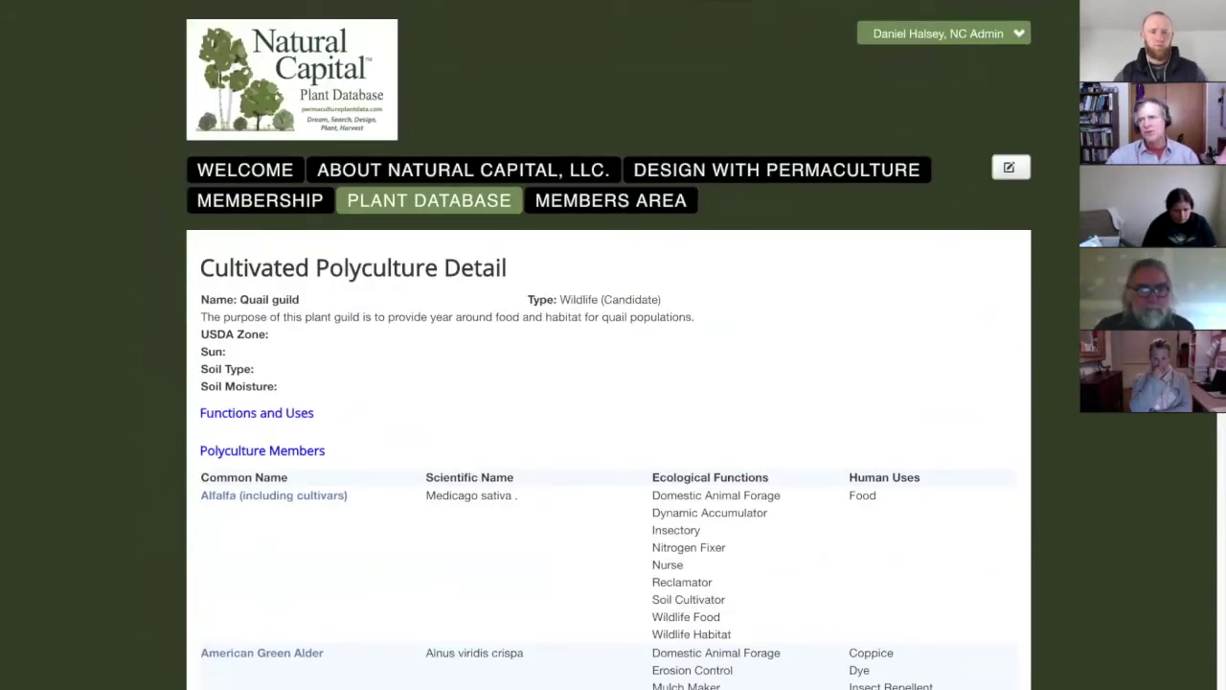
Review all plants in the Quail guild with their ecological functions and human uses, and export the polyculture members
{"action": "scroll", "coordinate": [609, 383], "scroll_direction": "down", "scroll_amount": 5}
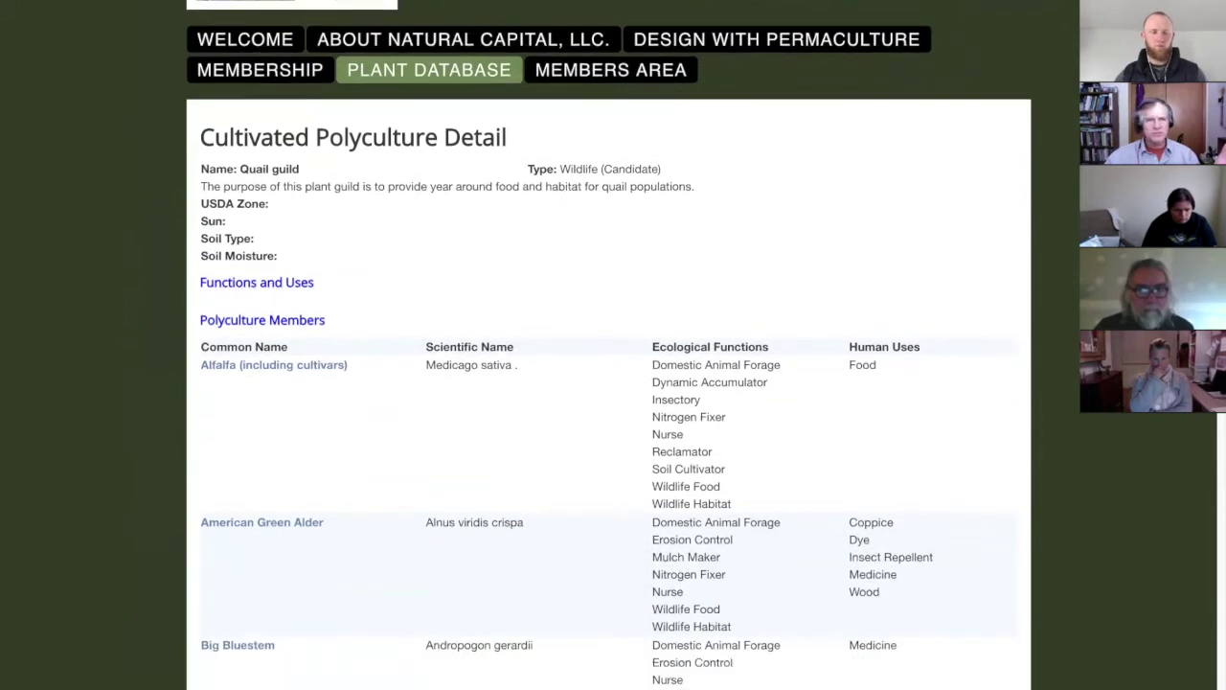
{"action": "scroll", "coordinate": [610, 383], "scroll_direction": "down", "scroll_amount": 10}
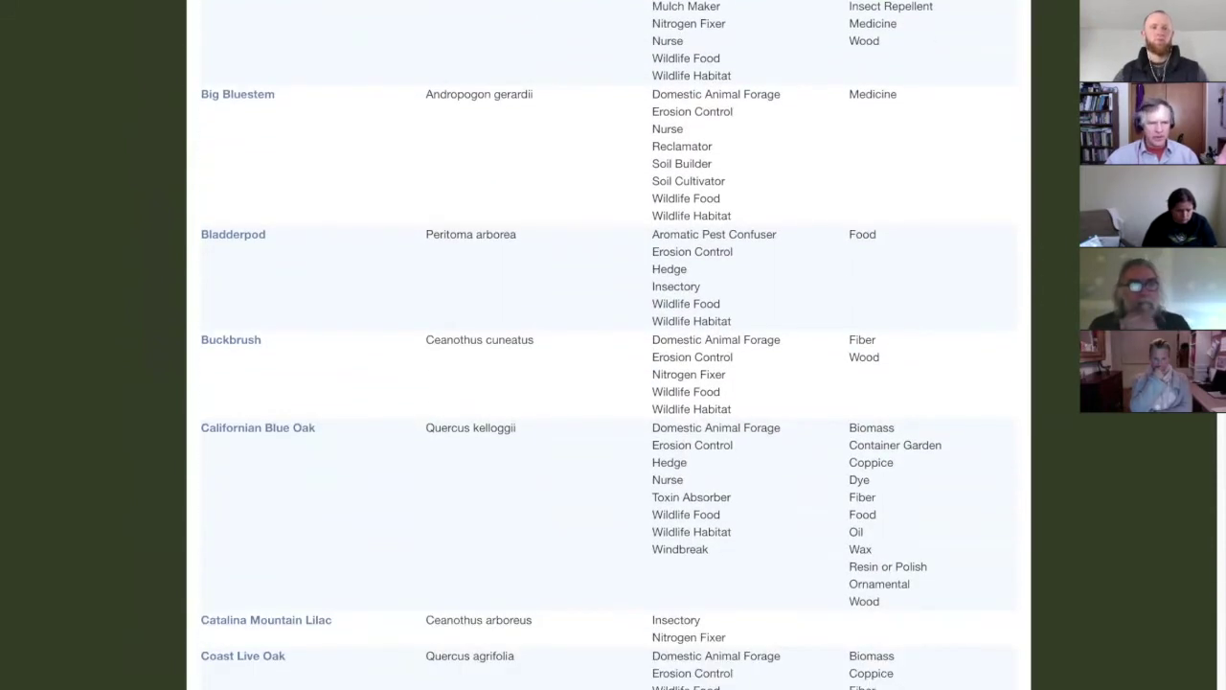
{"action": "scroll", "coordinate": [610, 383], "scroll_direction": "down", "scroll_amount": 1}
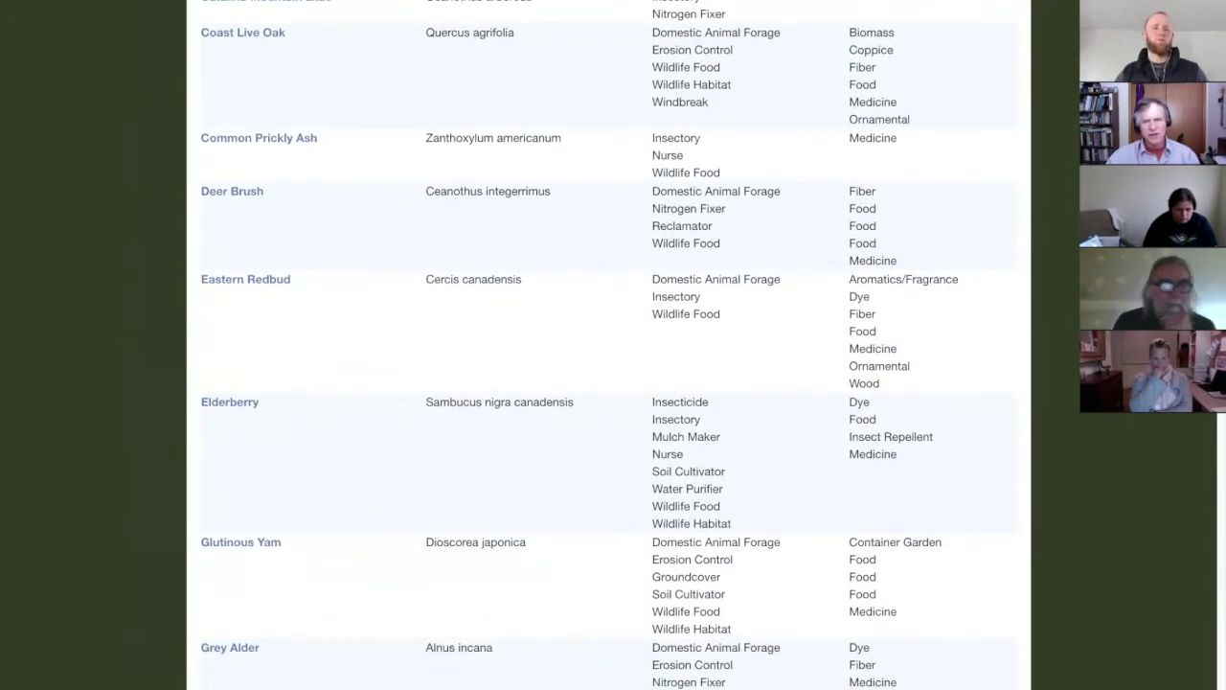
{"action": "scroll", "coordinate": [610, 383], "scroll_direction": "down", "scroll_amount": 3}
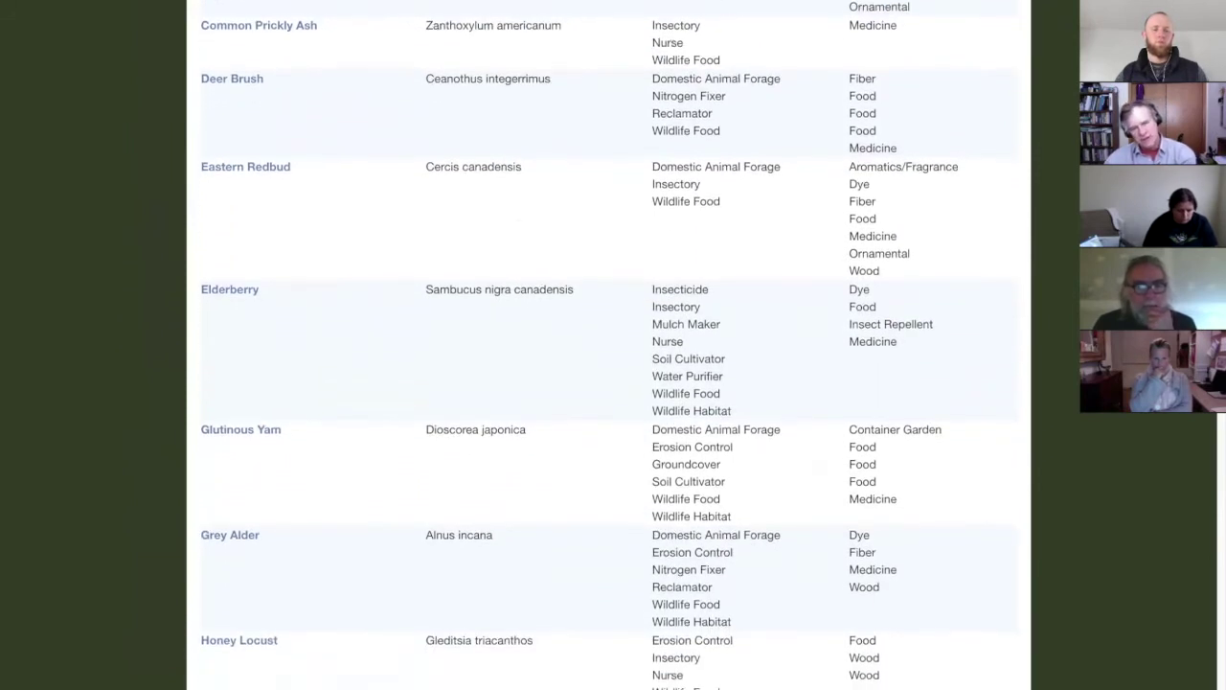
{"action": "scroll", "coordinate": [1219, 595], "scroll_direction": "down", "scroll_amount": 20}
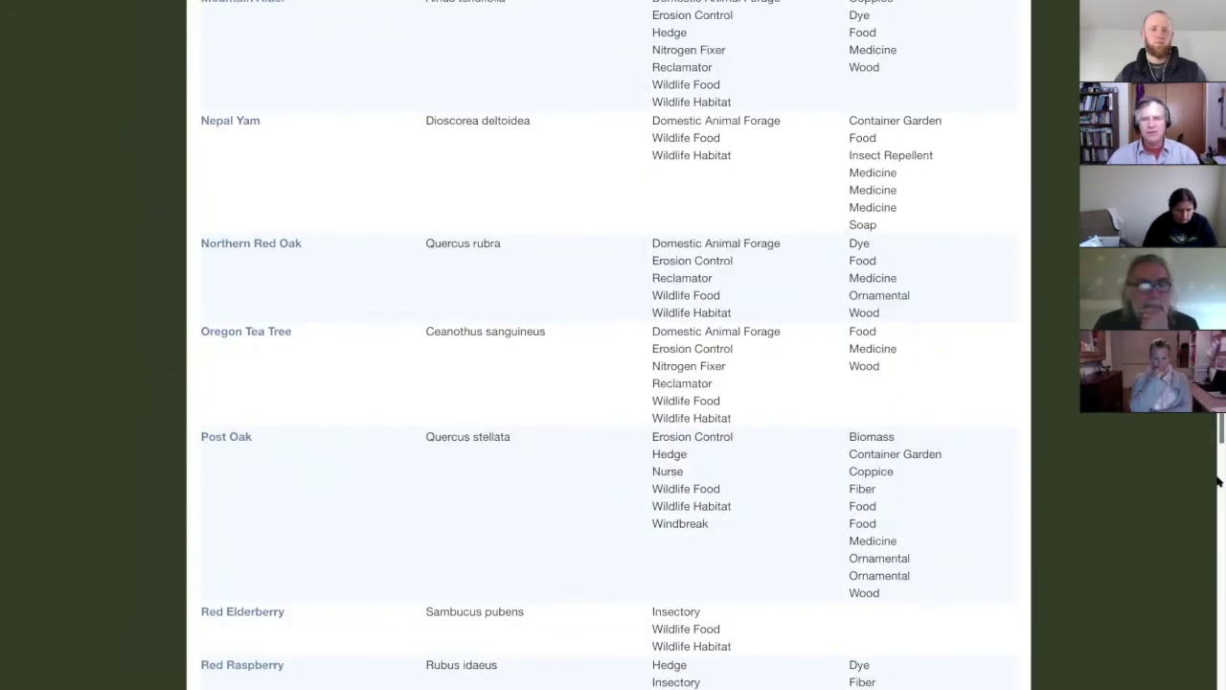
{"action": "scroll", "coordinate": [1219, 594], "scroll_direction": "down", "scroll_amount": 9}
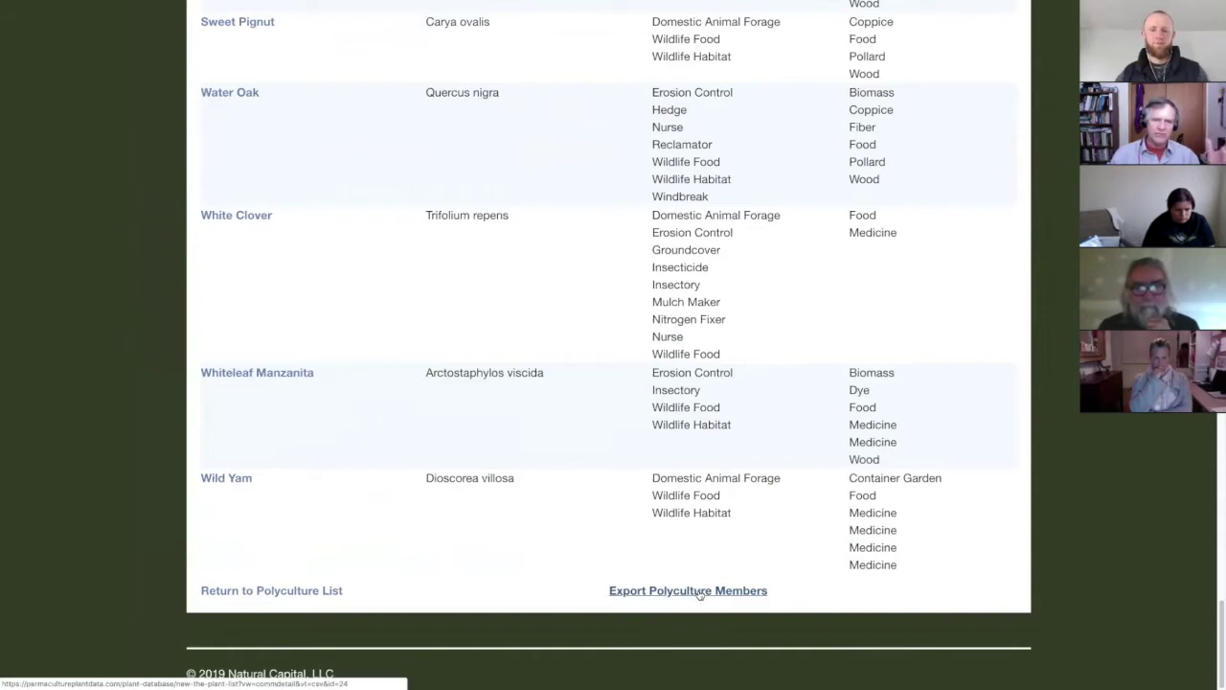
{"action": "left_click", "coordinate": [700, 594]}
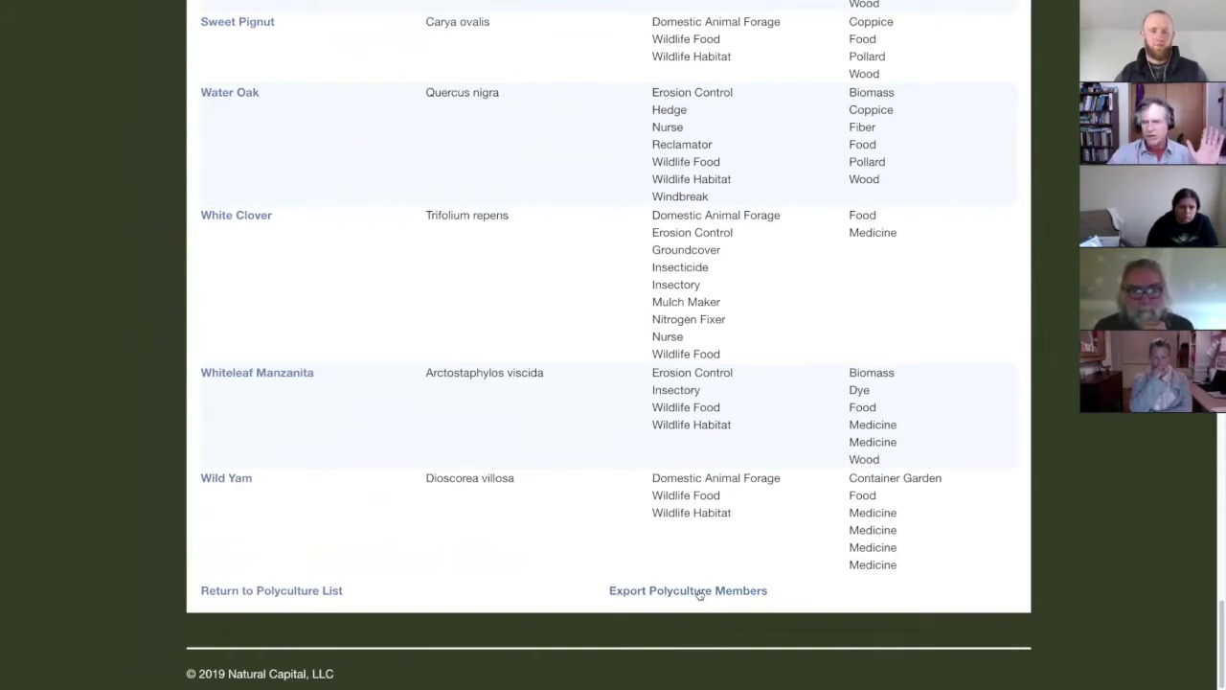
Go back through the Quail guild members to the guild's name, type and purpose at the start of the page
{"action": "left_click_drag", "start_coordinate": [1222, 613], "coordinate": [1221, 414]}
{"action": "scroll", "coordinate": [580, 345], "scroll_direction": "up", "scroll_amount": 12}
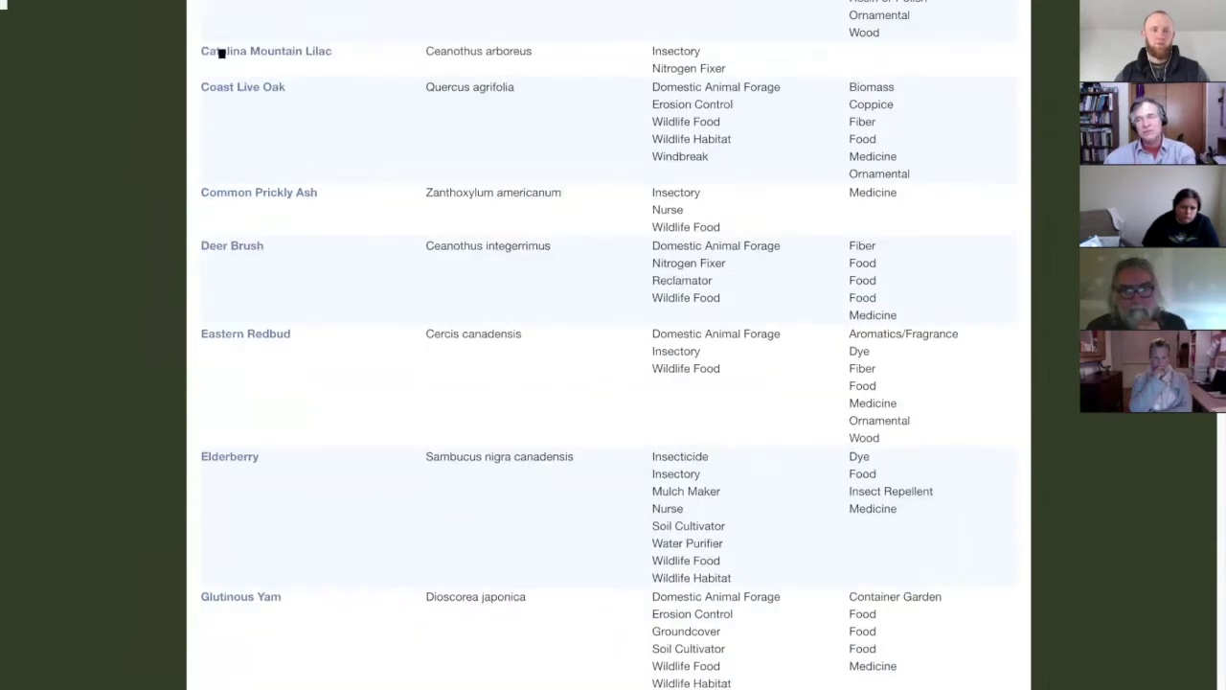
{"action": "scroll", "coordinate": [580, 345], "scroll_direction": "up", "scroll_amount": 3}
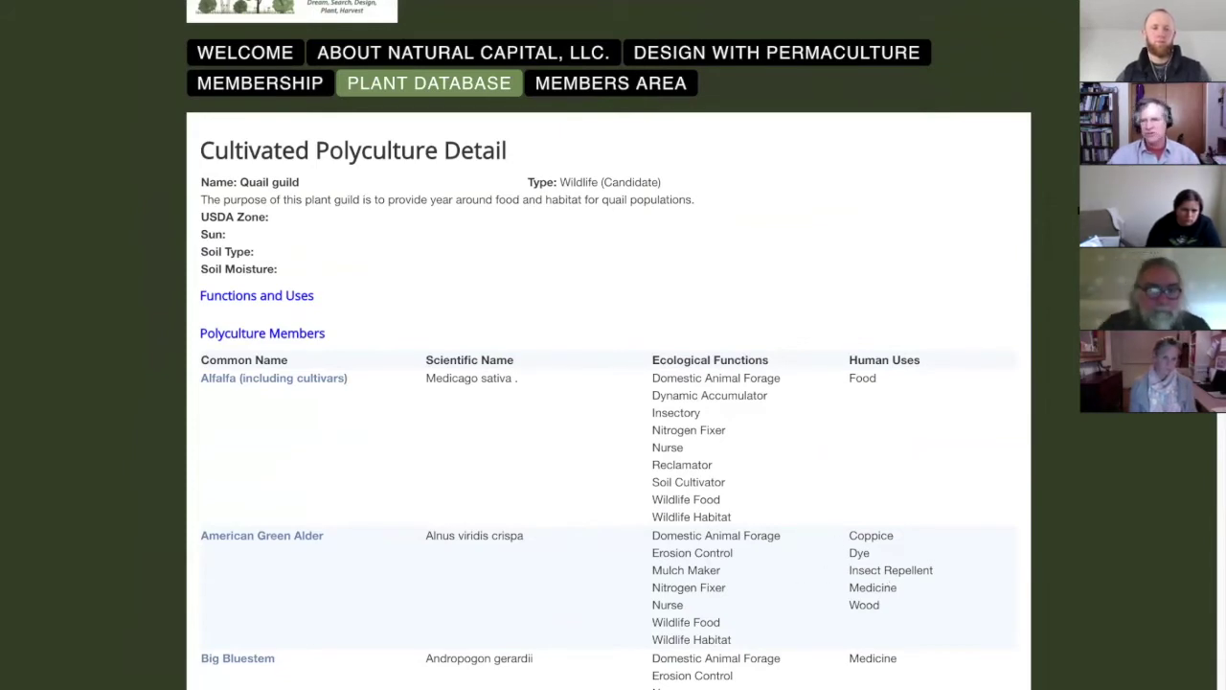
{"action": "scroll", "coordinate": [608, 402], "scroll_direction": "up", "scroll_amount": 1}
{"action": "scroll", "coordinate": [608, 402], "scroll_direction": "down", "scroll_amount": 1}
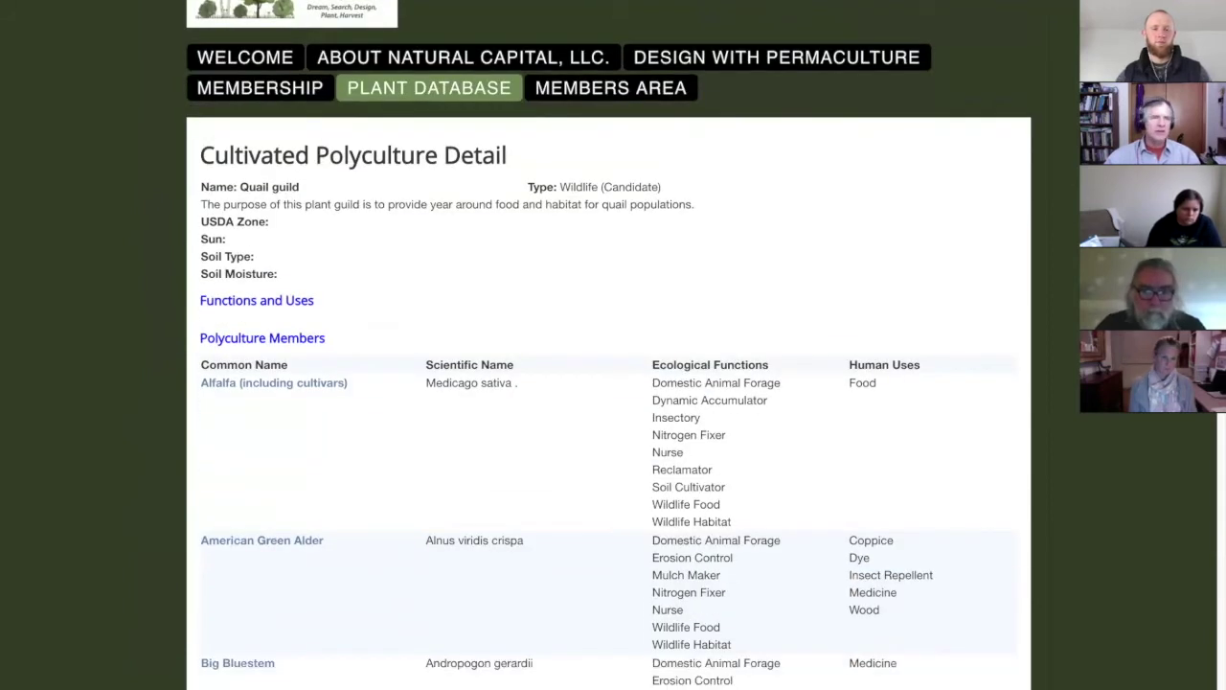
Reduce the page zoom by three levels on the Quail guild detail page
{"action": "scroll", "coordinate": [609, 403], "scroll_direction": "up", "scroll_amount": 1}
{"action": "scroll", "coordinate": [609, 402], "scroll_direction": "down", "scroll_amount": 1}
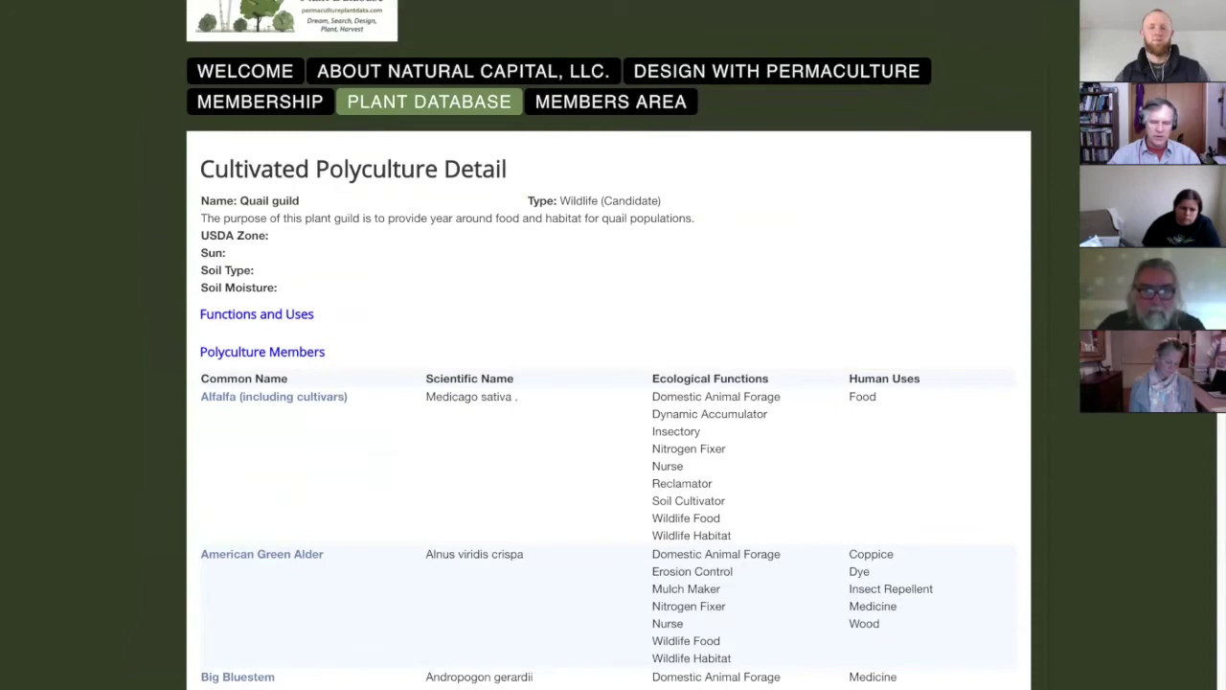
{"action": "key", "text": "ctrl+minus"}
{"action": "key", "text": "ctrl+minus"}
{"action": "key", "text": "ctrl+minus"}
{"action": "mouse_move", "coordinate": [498, 69]}
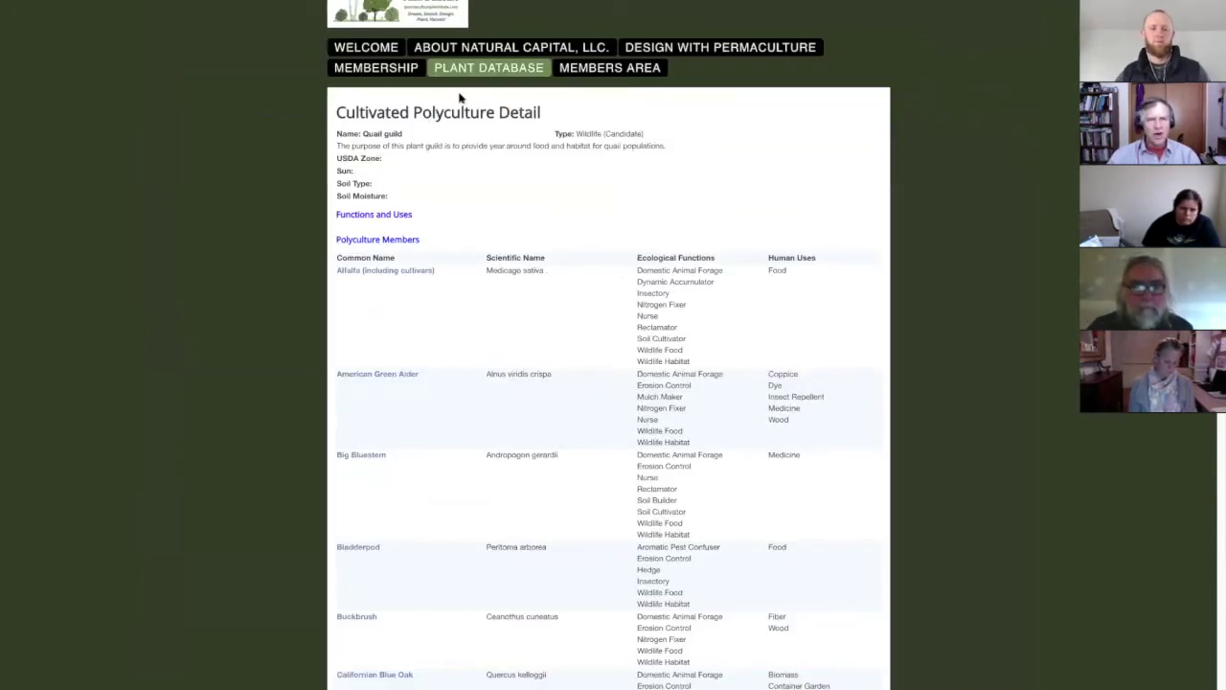
{"action": "mouse_move", "coordinate": [33, 5]}
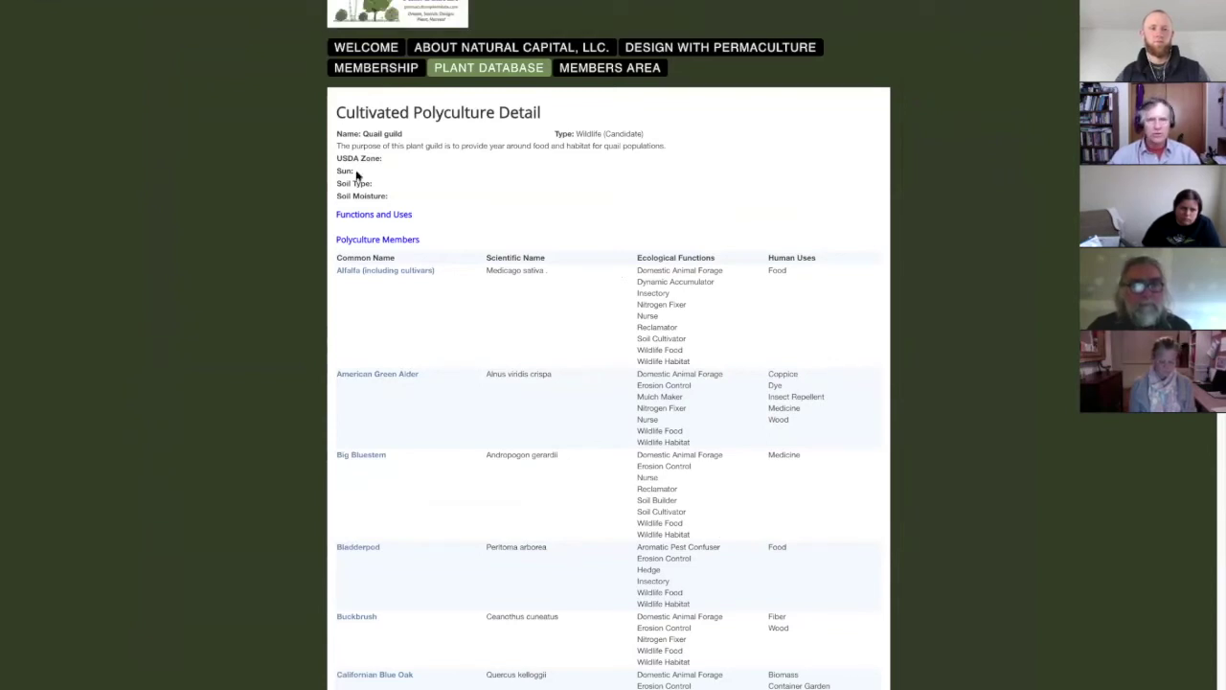
{"action": "mouse_move", "coordinate": [79, 6]}
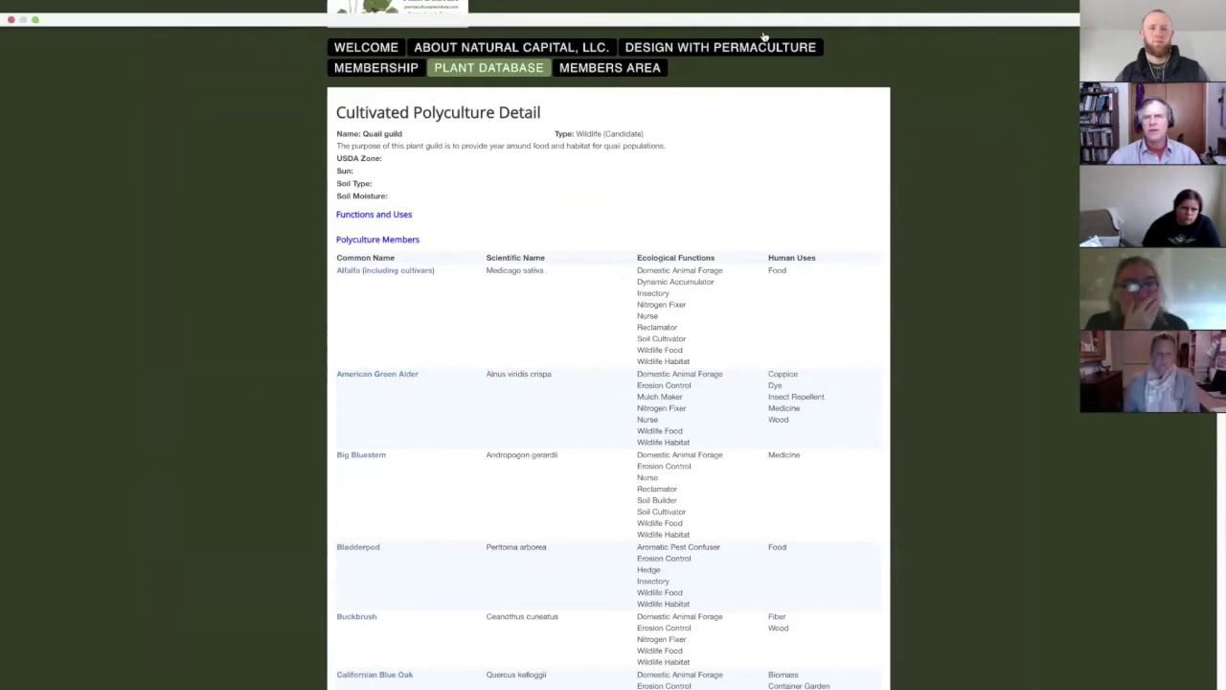
{"action": "scroll", "coordinate": [1057, 60], "scroll_direction": "up", "scroll_amount": 2}
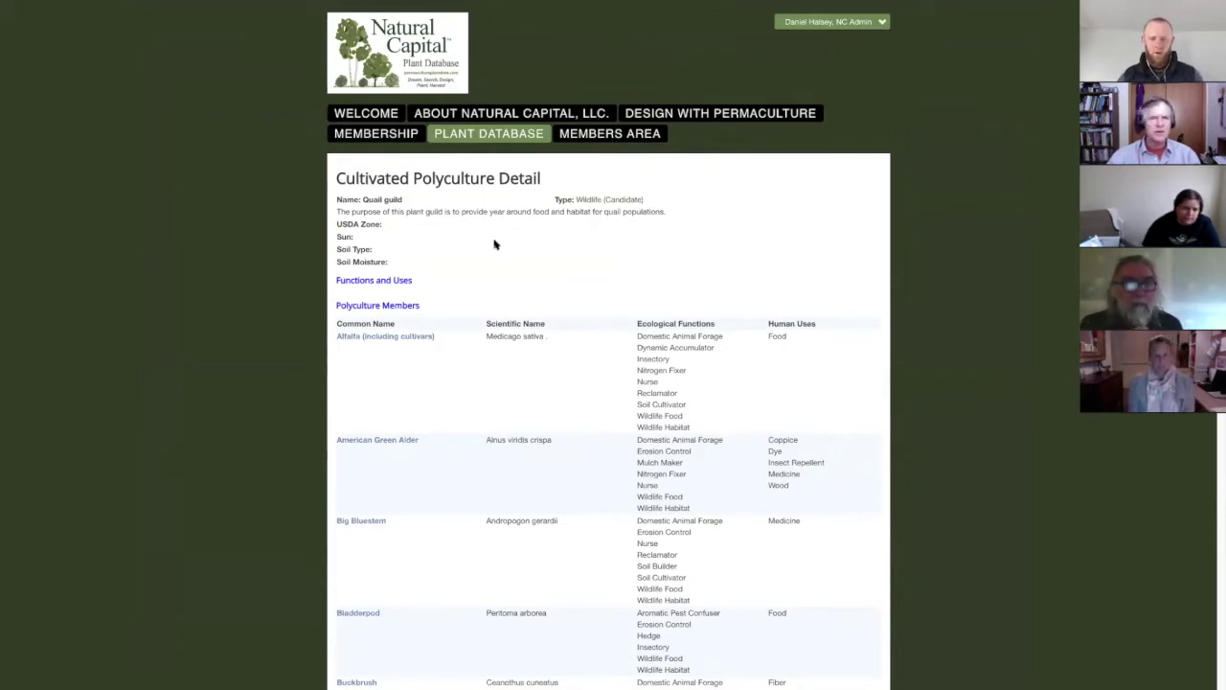
{"action": "mouse_move", "coordinate": [376, 5]}
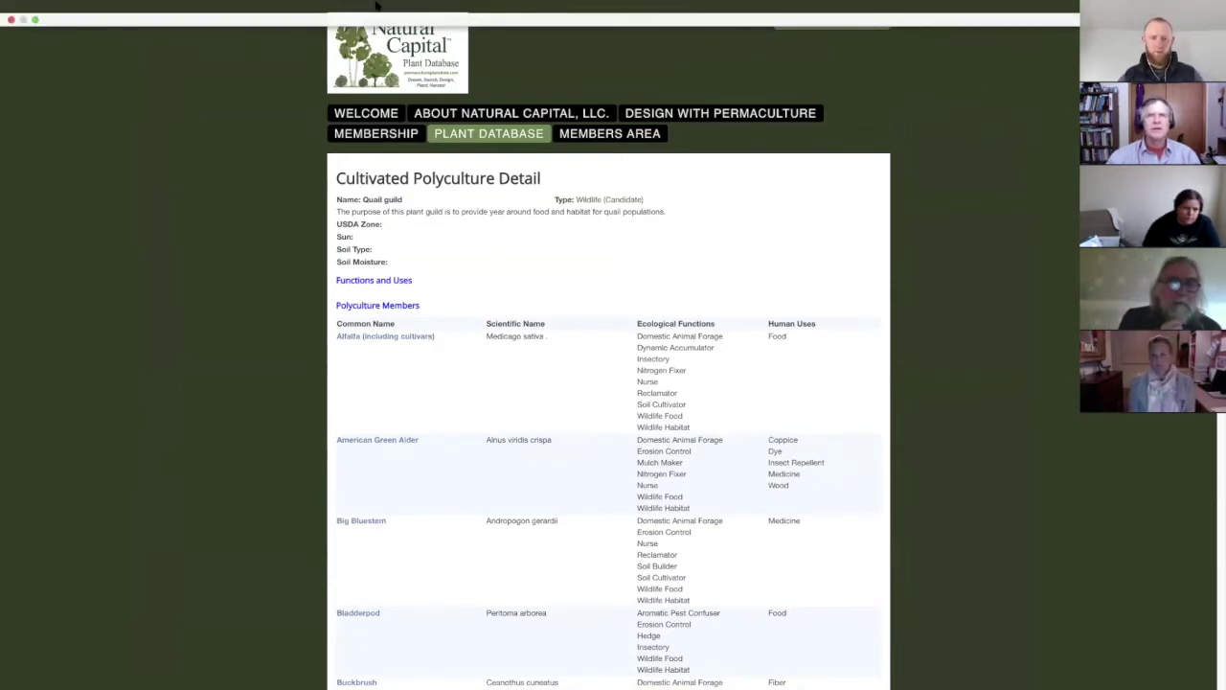
{"action": "left_click", "coordinate": [51, 11]}
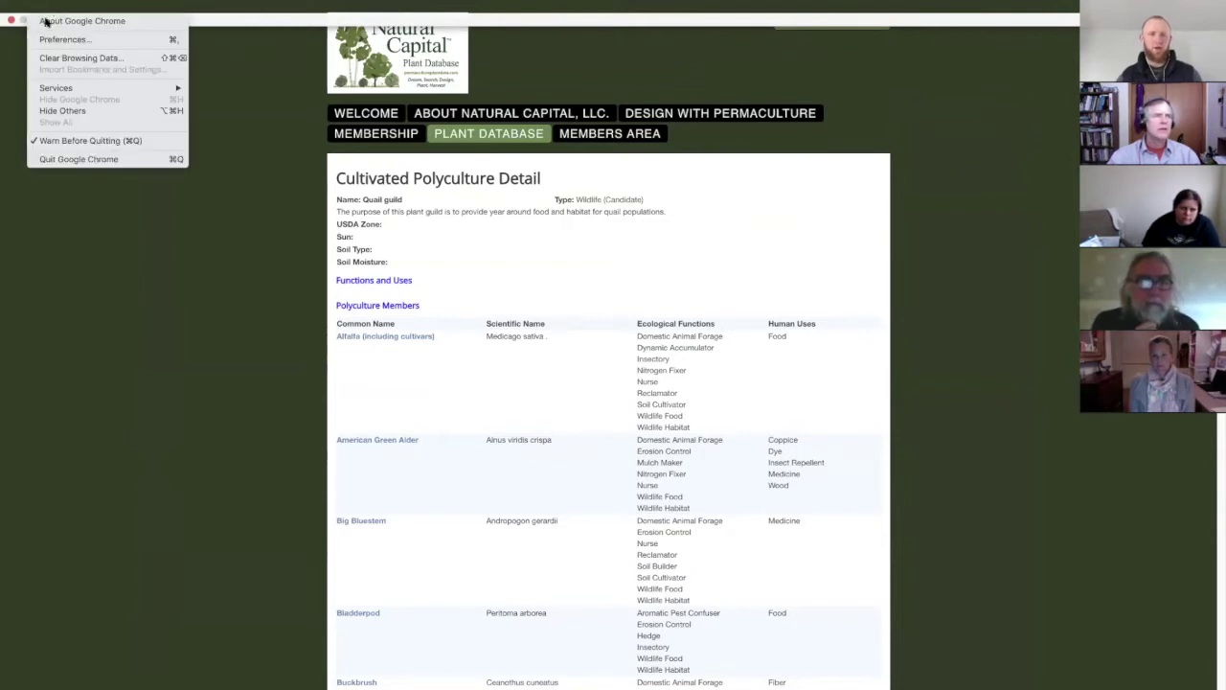
{"action": "left_click", "coordinate": [6, 74]}
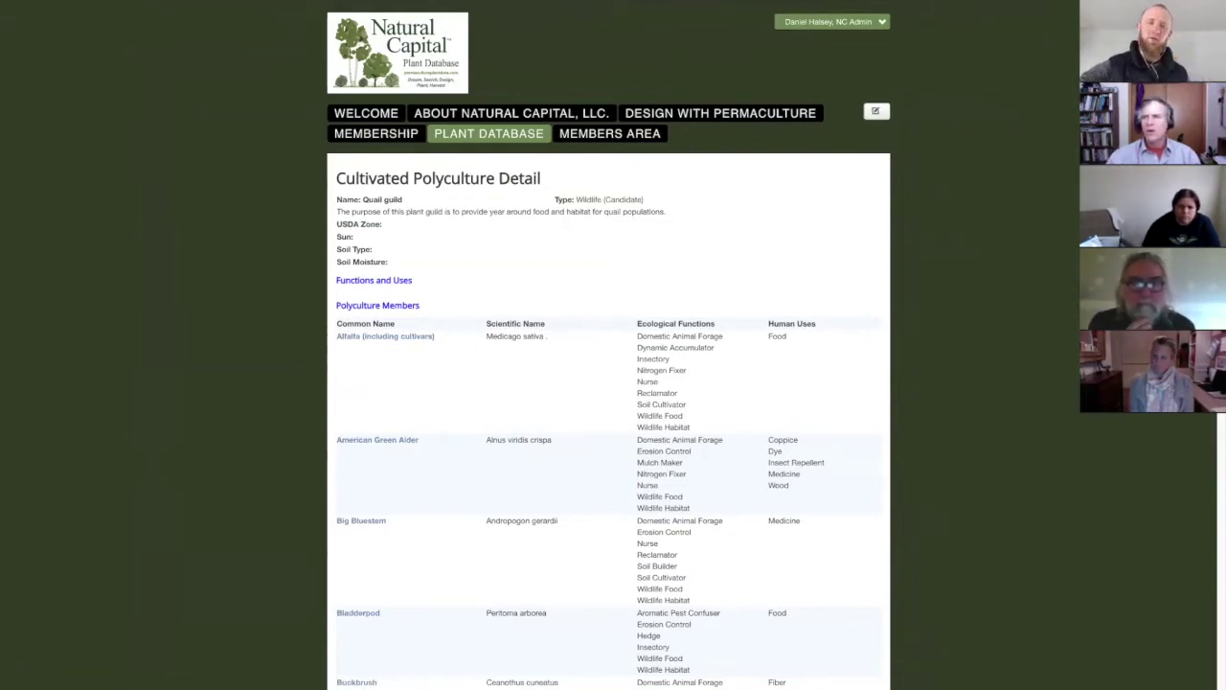
{"action": "scroll", "coordinate": [609, 421], "scroll_direction": "down", "scroll_amount": 1}
{"action": "scroll", "coordinate": [609, 422], "scroll_direction": "up", "scroll_amount": 1}
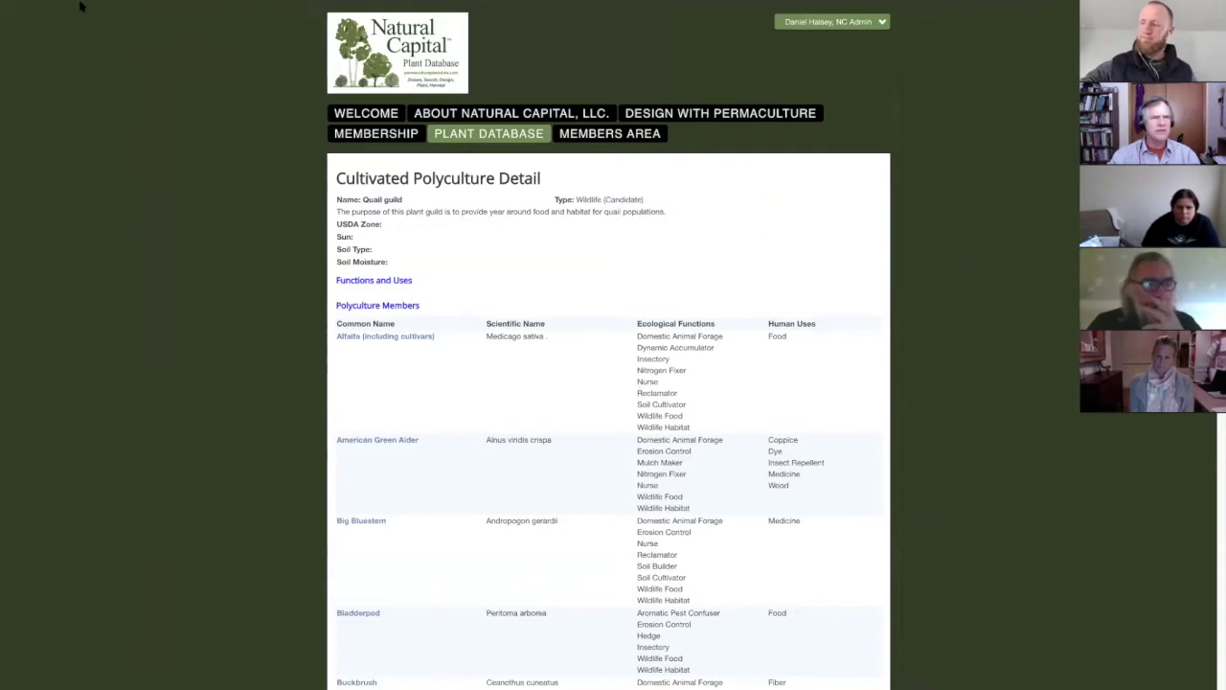
{"action": "mouse_move", "coordinate": [84, 6]}
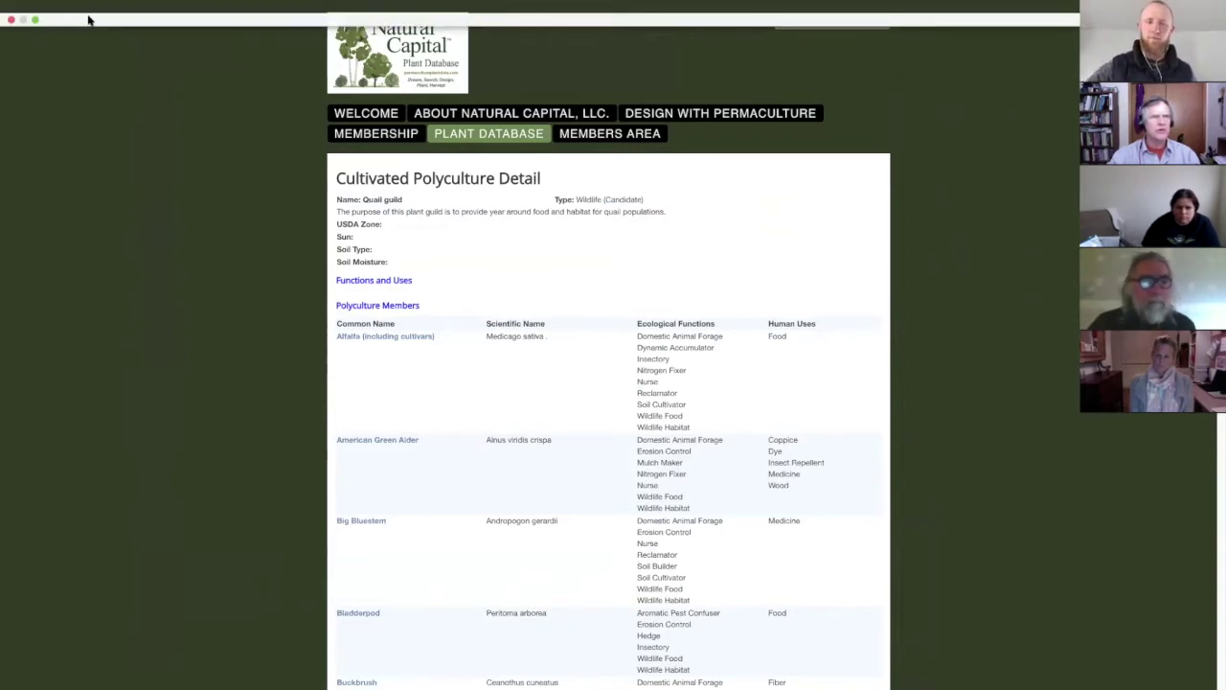
{"action": "left_click", "coordinate": [137, 6]}
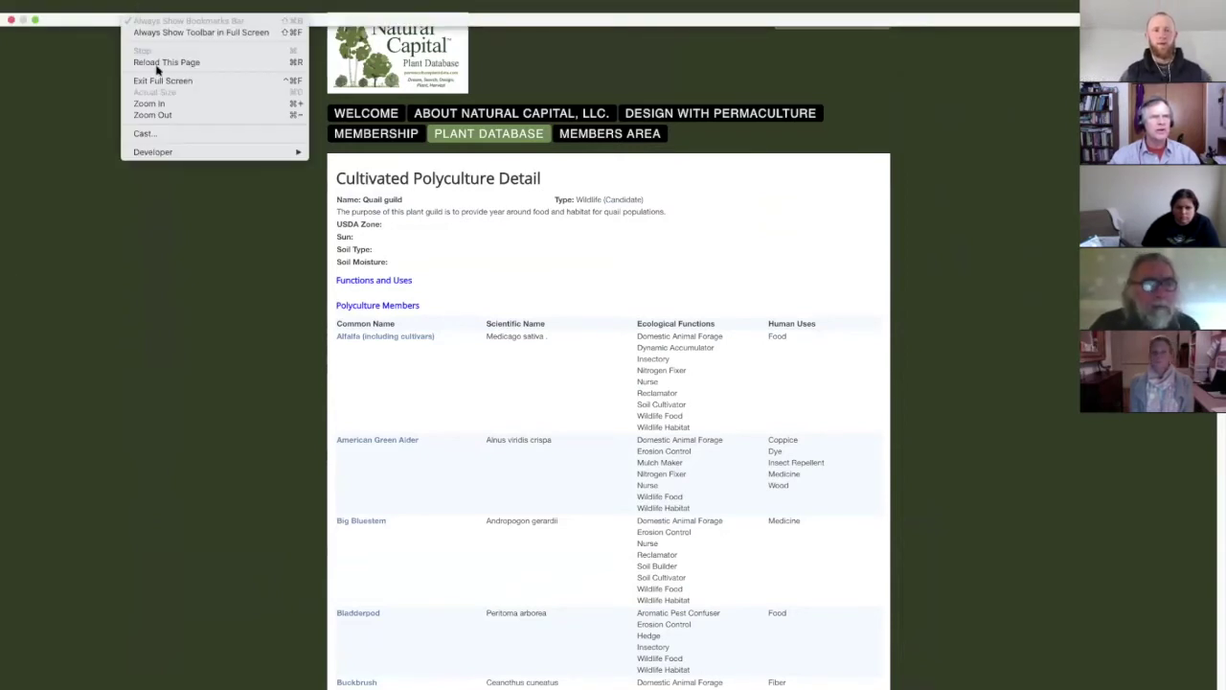
{"action": "mouse_move", "coordinate": [177, 7]}
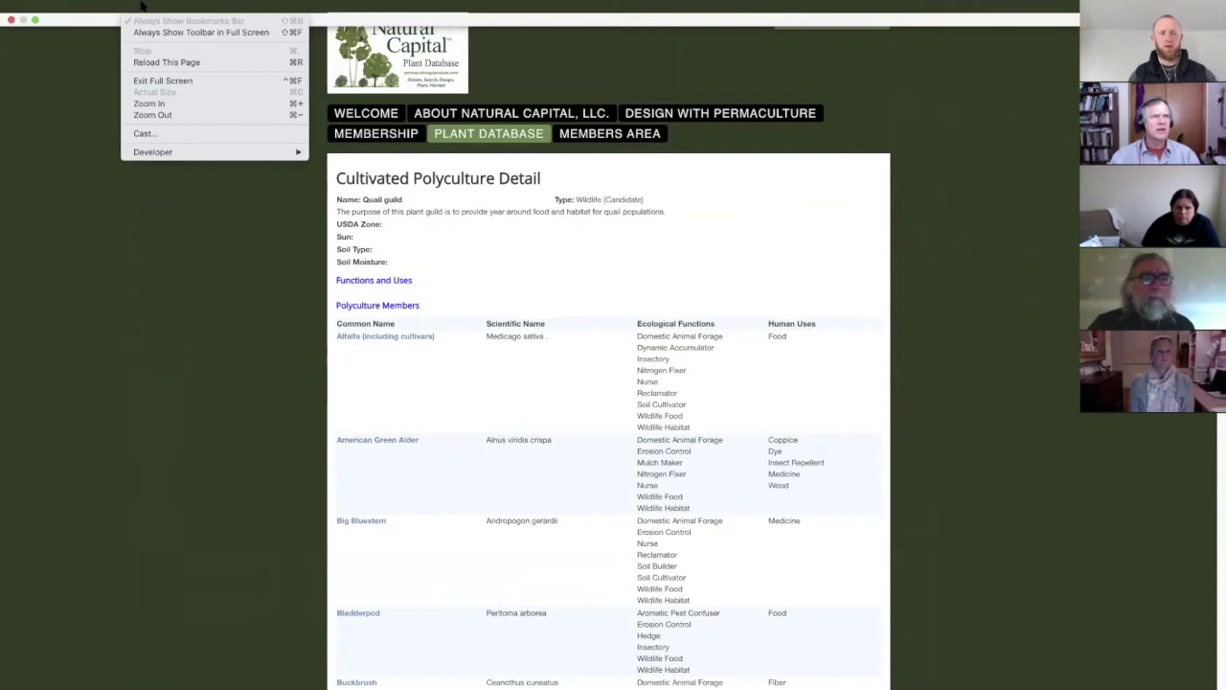
{"action": "left_click", "coordinate": [168, 83]}
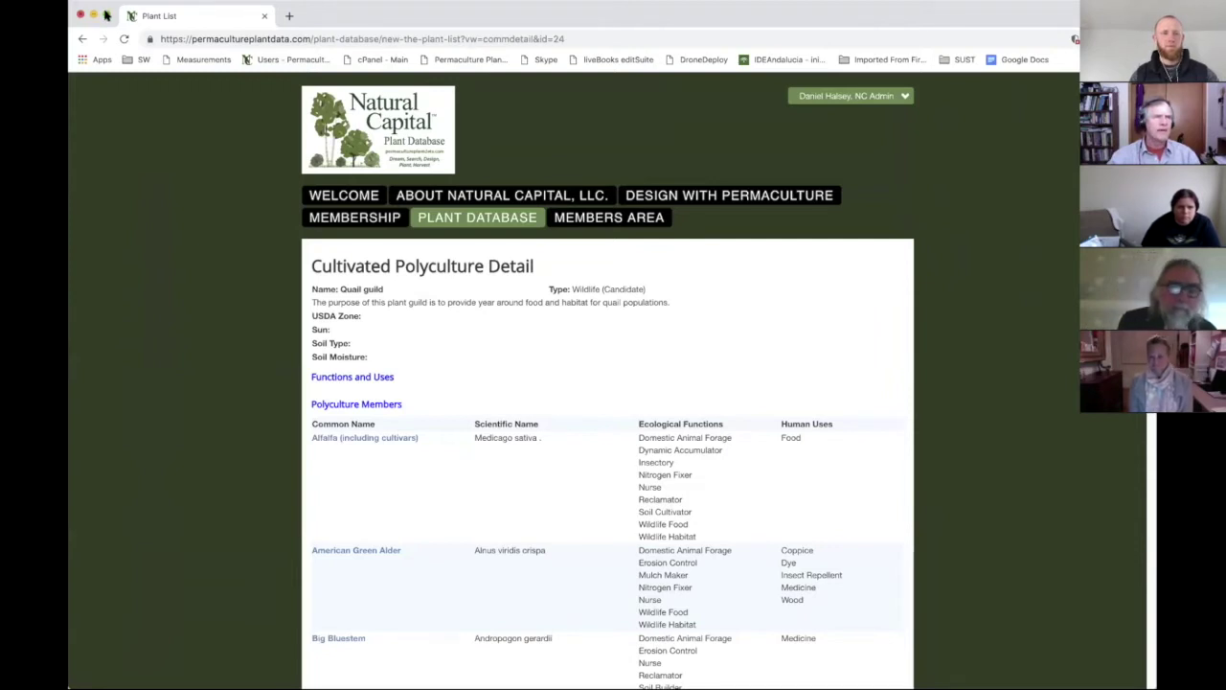
{"action": "left_click", "coordinate": [107, 15]}
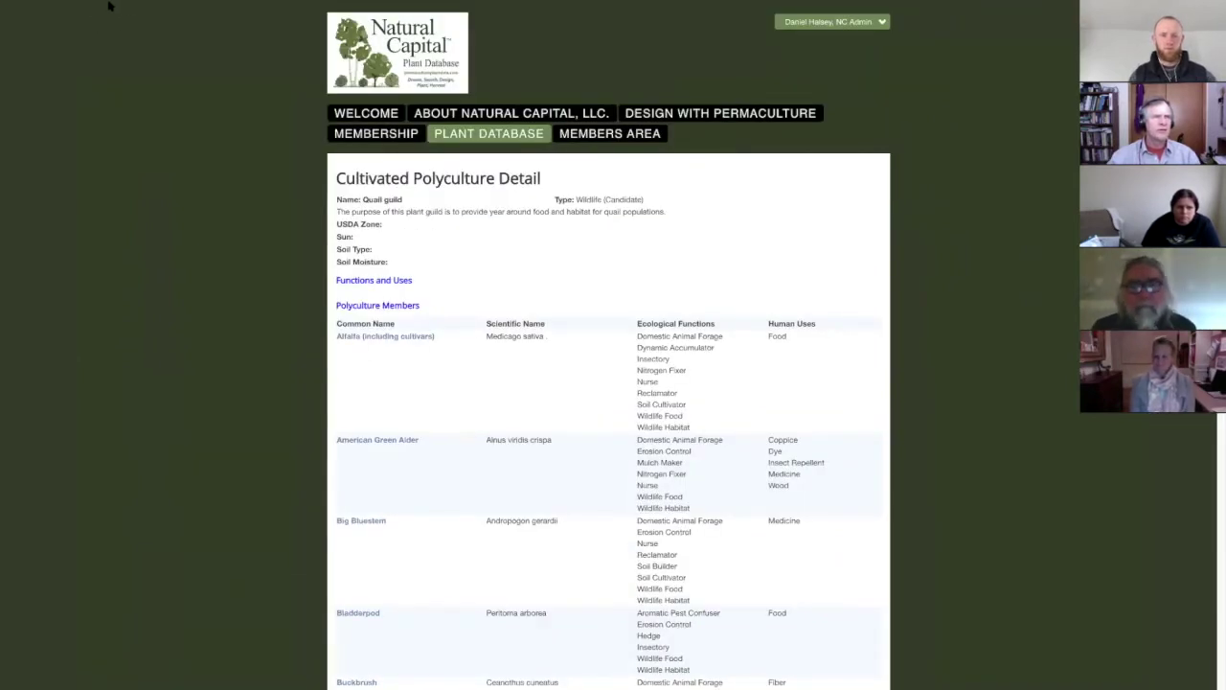
Exit the browser's full-screen view and go back from the Quail guild to the plant list
{"action": "left_click", "coordinate": [122, 7]}
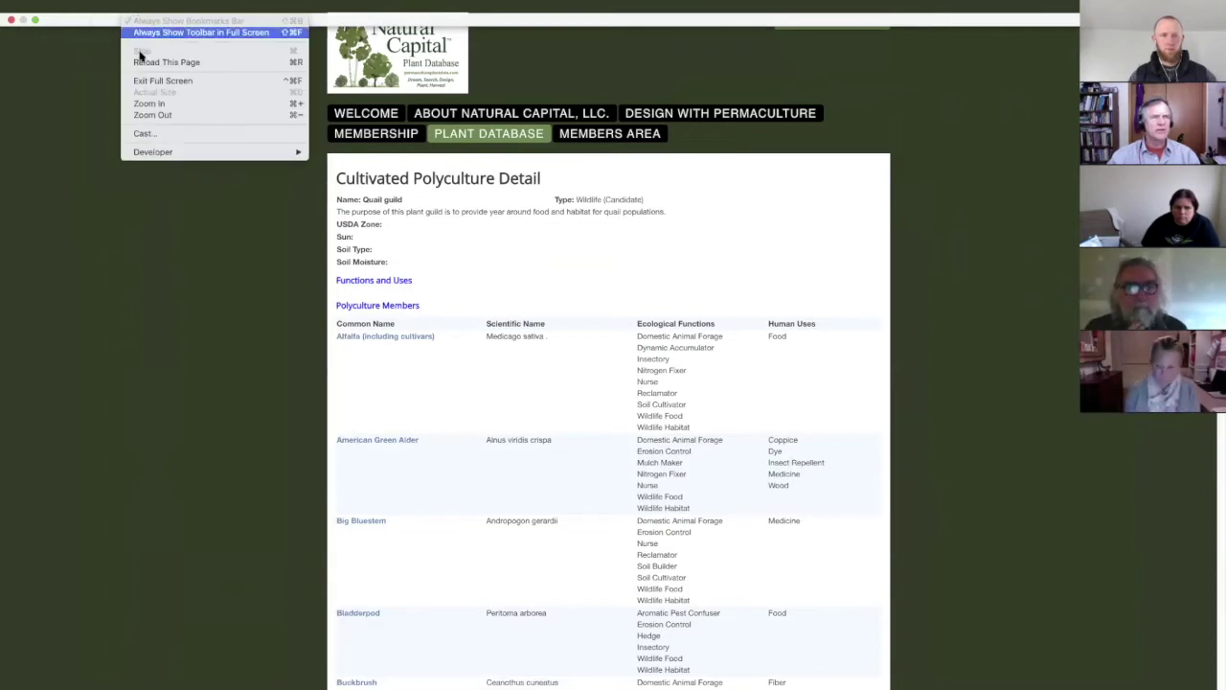
{"action": "left_click", "coordinate": [154, 81]}
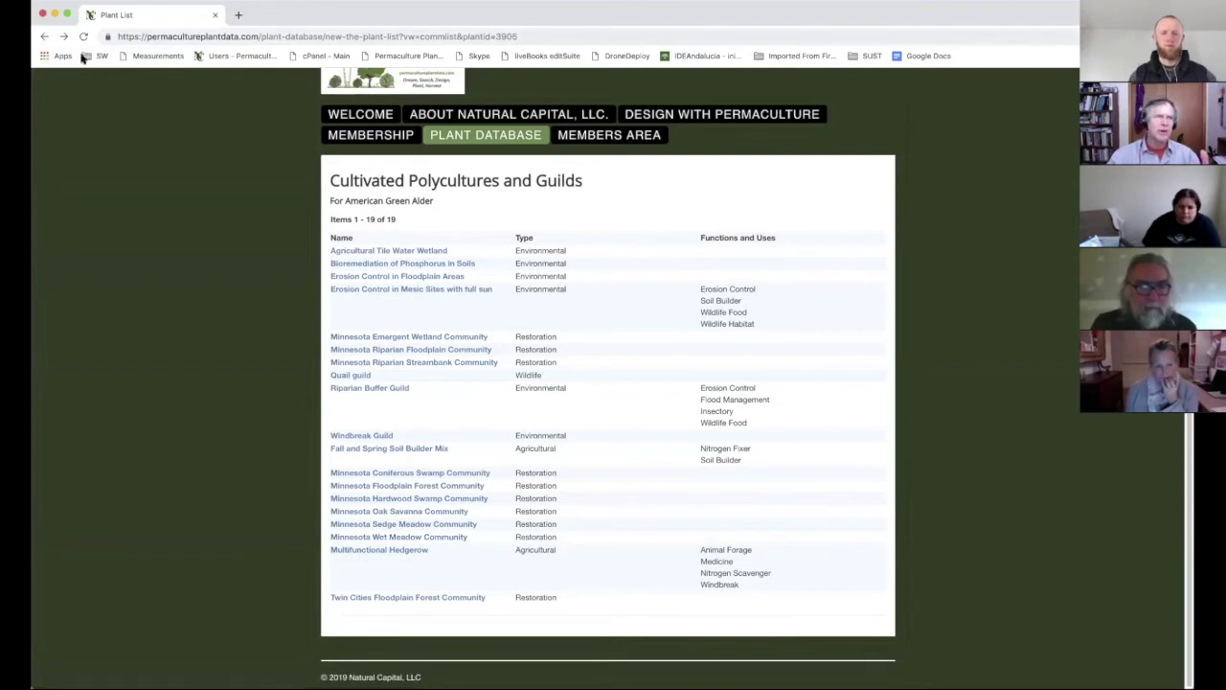
{"action": "left_click", "coordinate": [45, 36]}
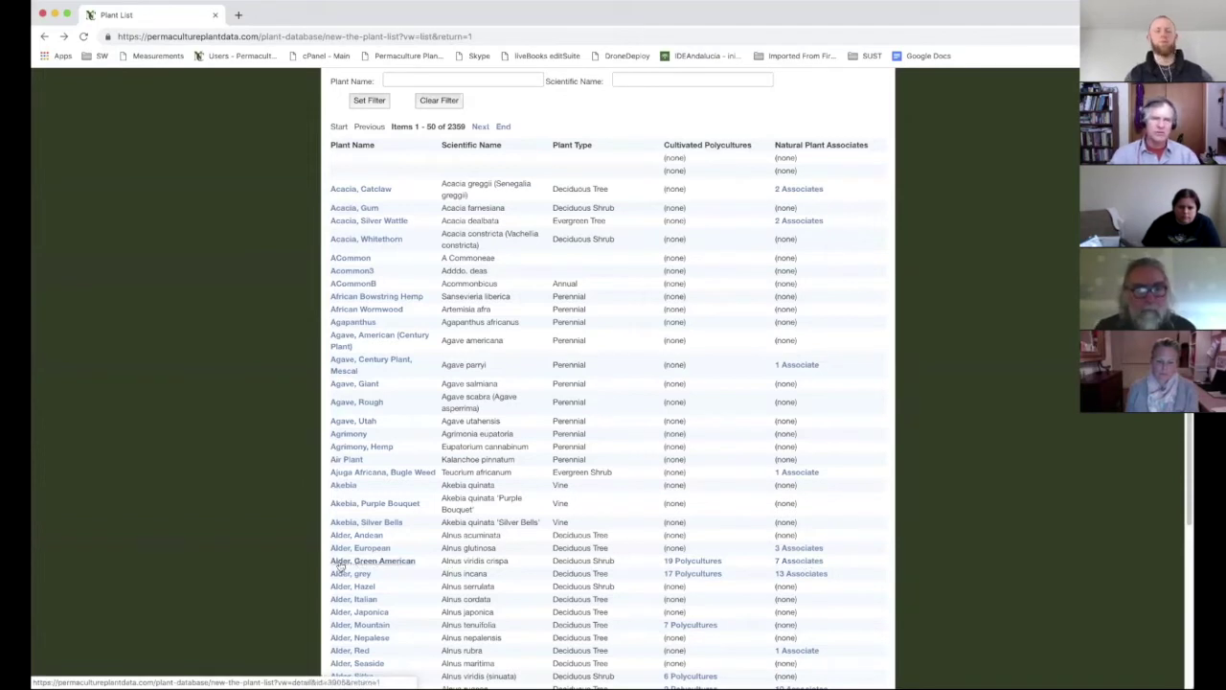
View the natural plant associates of the Green American Alder and return to the start of the plant list
{"action": "left_click", "coordinate": [803, 563]}
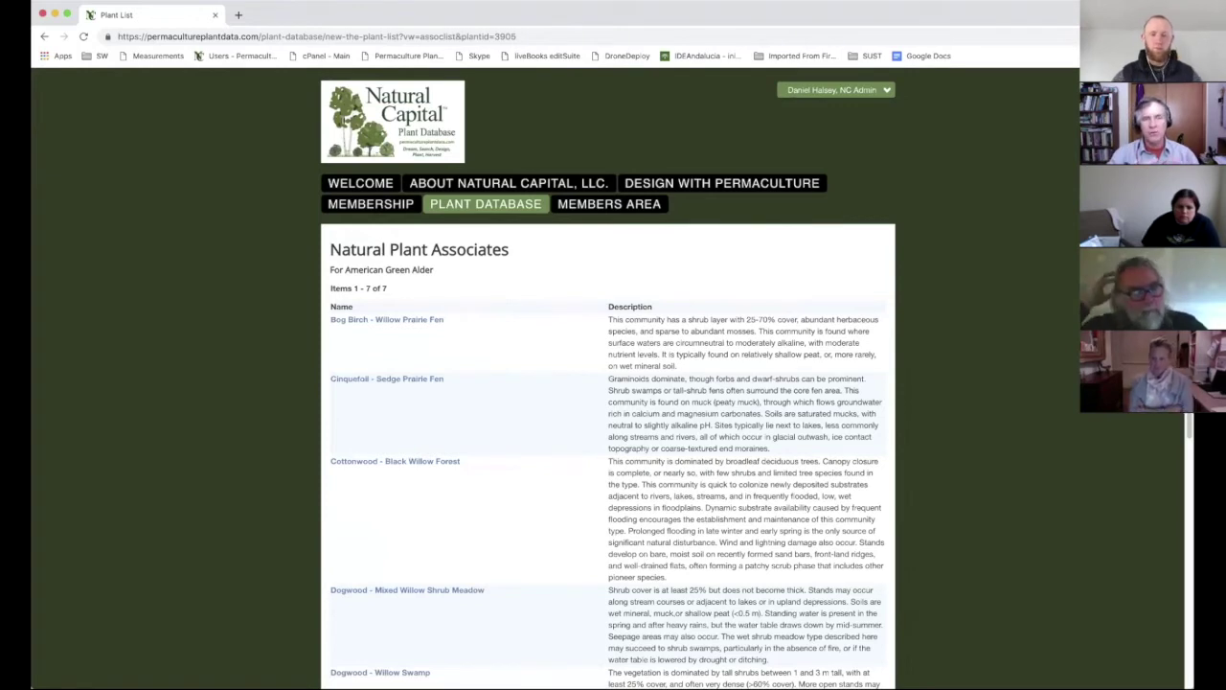
{"action": "left_click", "coordinate": [44, 36]}
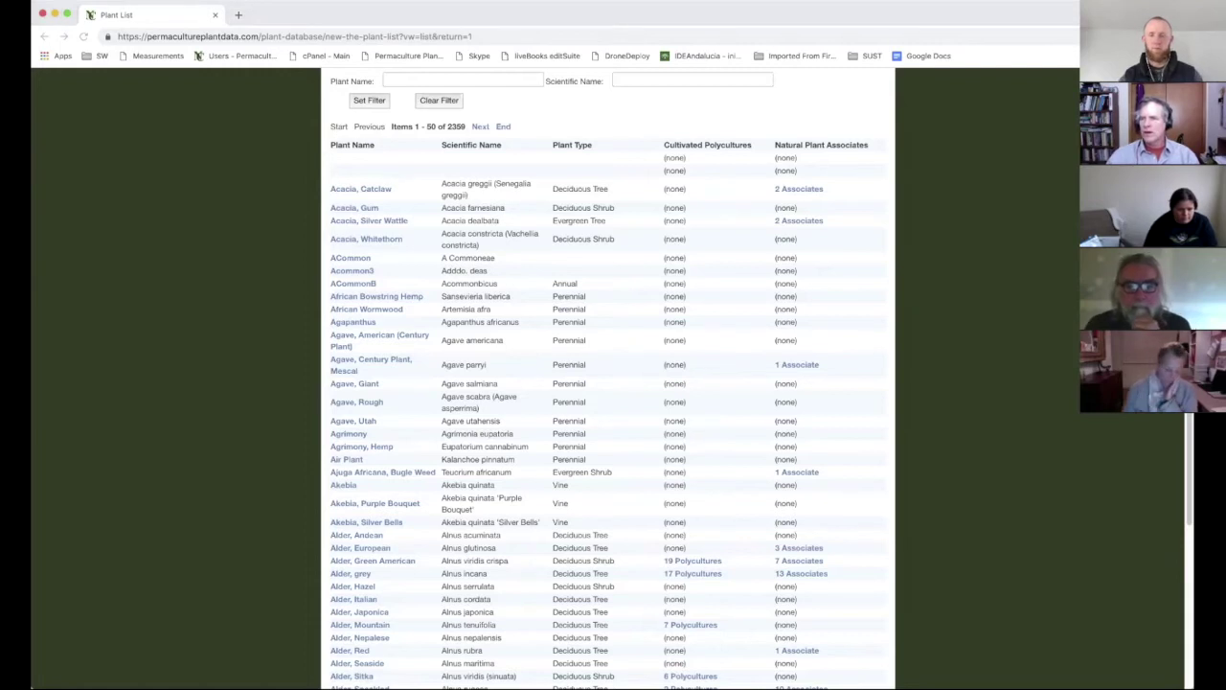
{"action": "scroll", "coordinate": [1006, 158], "scroll_direction": "up", "scroll_amount": 4}
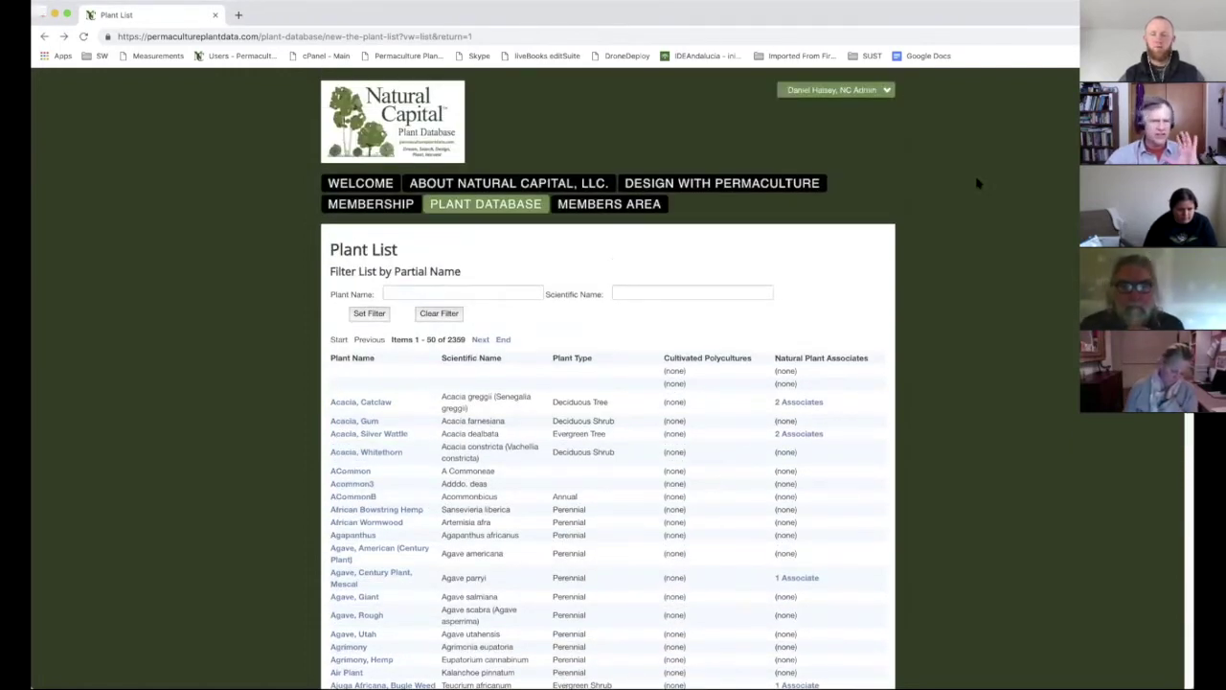
Open the search for cultivated polycultures by characteristics in the plant database
{"action": "mouse_move", "coordinate": [532, 203]}
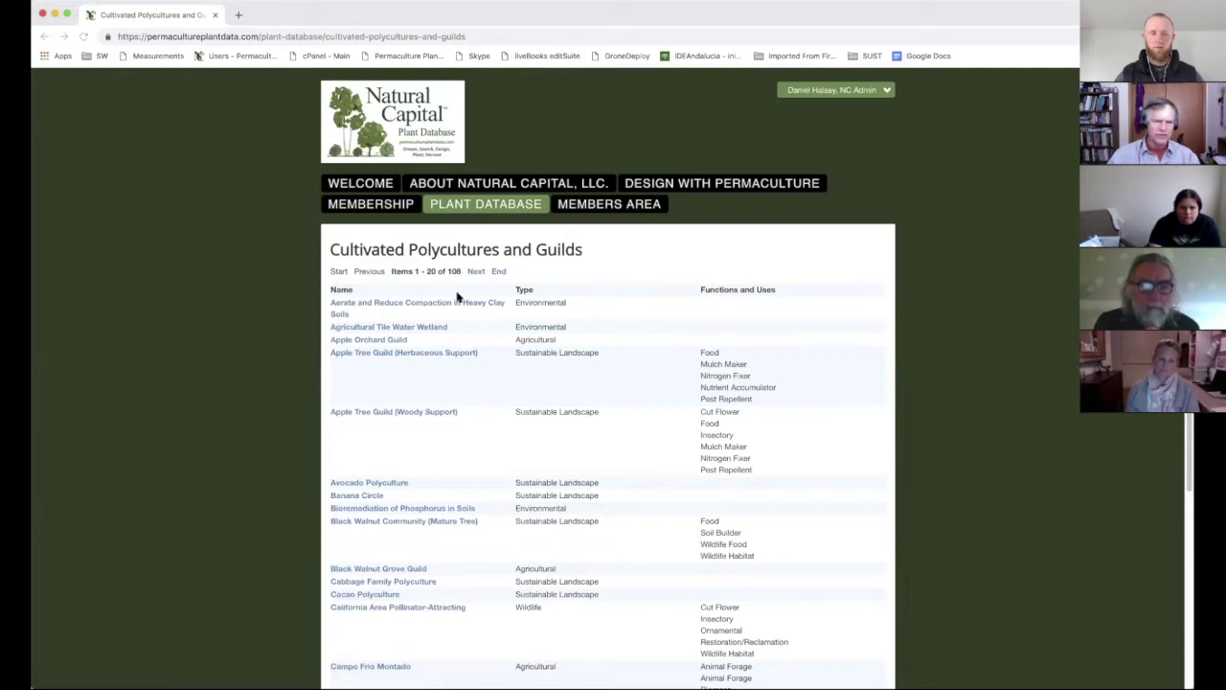
{"action": "left_click", "coordinate": [508, 205]}
{"action": "mouse_move", "coordinate": [503, 211]}
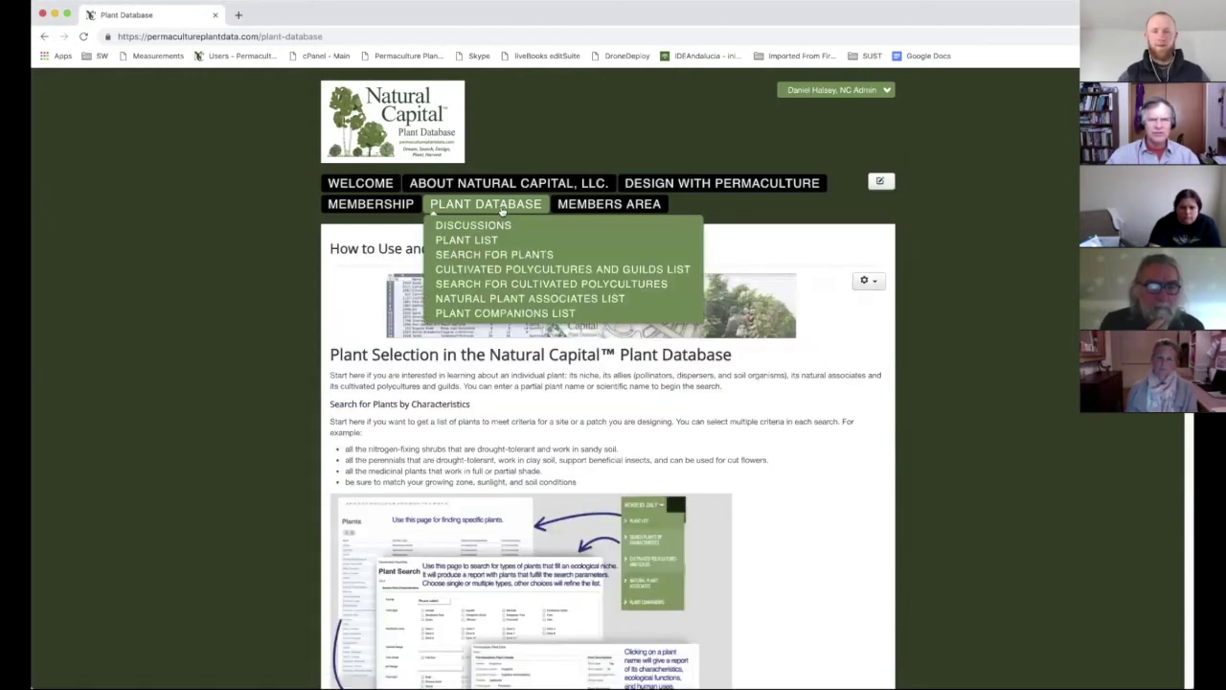
{"action": "left_click", "coordinate": [498, 283]}
Set the polyculture search criteria to the Environmental (Eco Services) type, full sun and sandy soil
{"action": "left_click", "coordinate": [487, 273]}
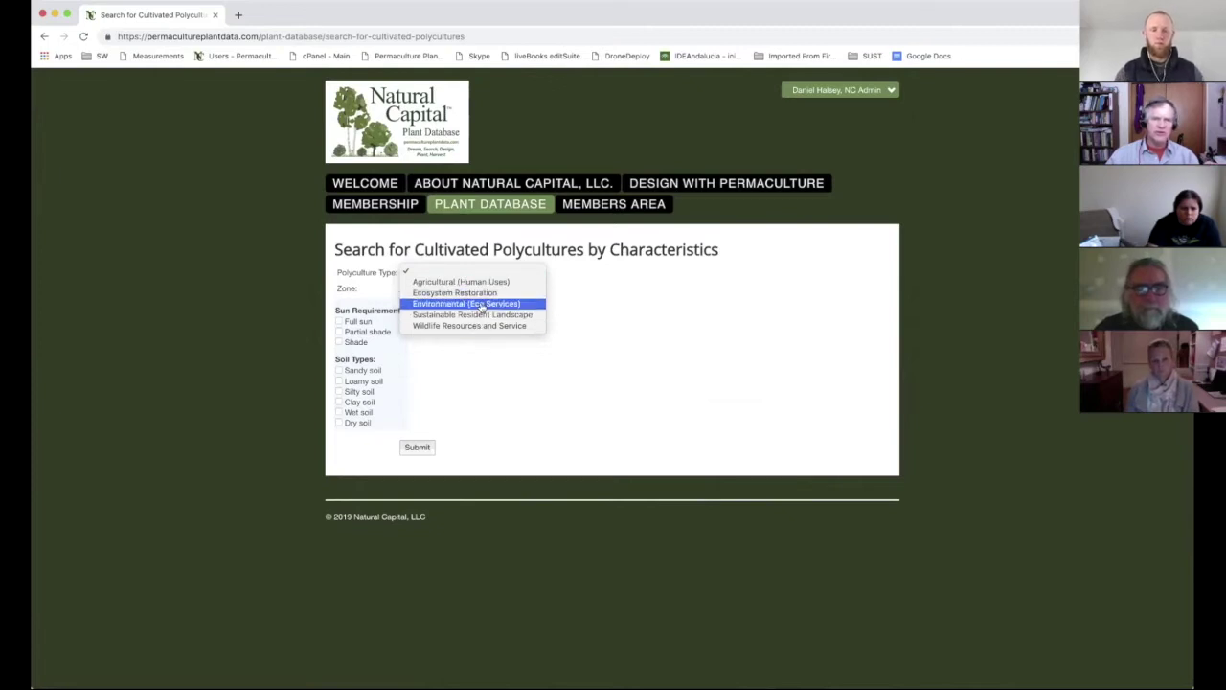
{"action": "left_click", "coordinate": [483, 307]}
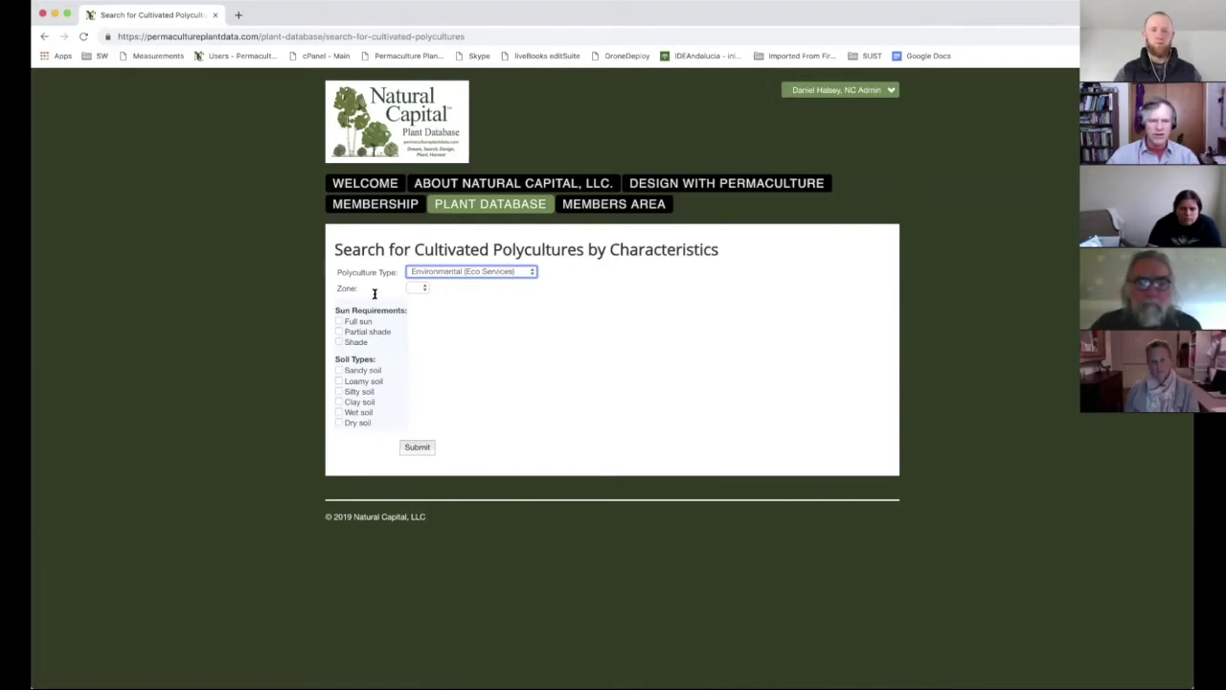
{"action": "left_click", "coordinate": [340, 322]}
{"action": "left_click", "coordinate": [339, 370]}
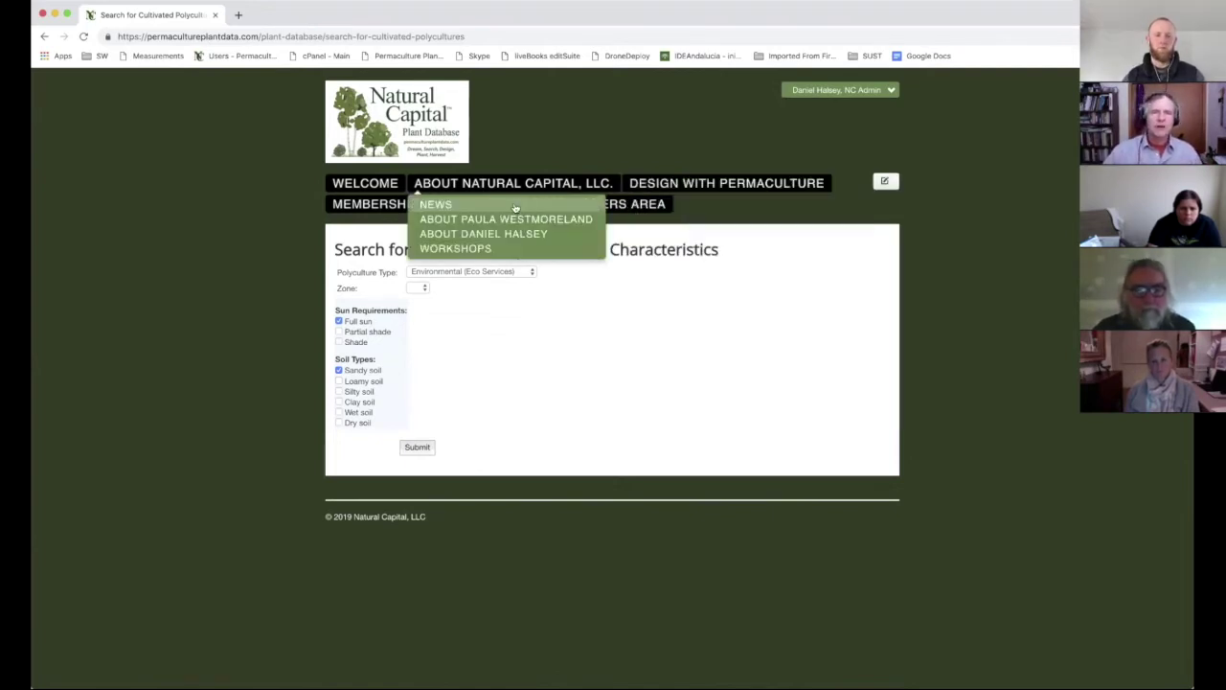
Open the search for plants by characteristics and review its growing conditions, ecological functions and human uses
{"action": "mouse_move", "coordinate": [648, 204]}
{"action": "mouse_move", "coordinate": [507, 203]}
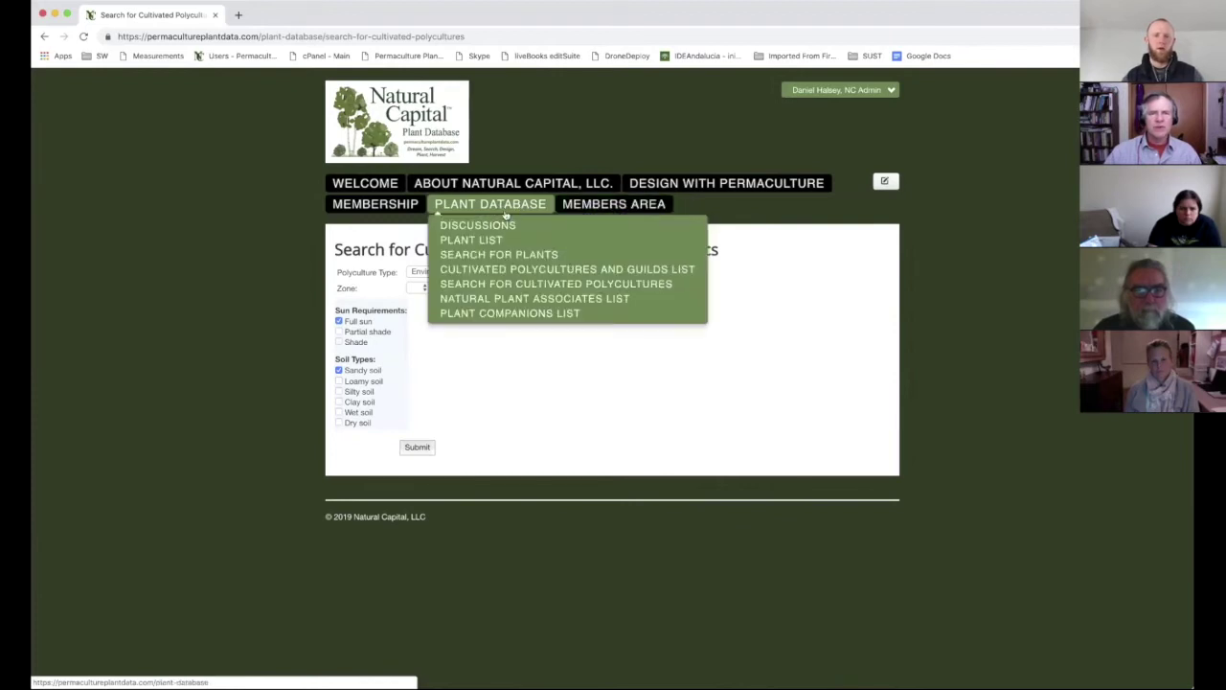
{"action": "left_click", "coordinate": [507, 254]}
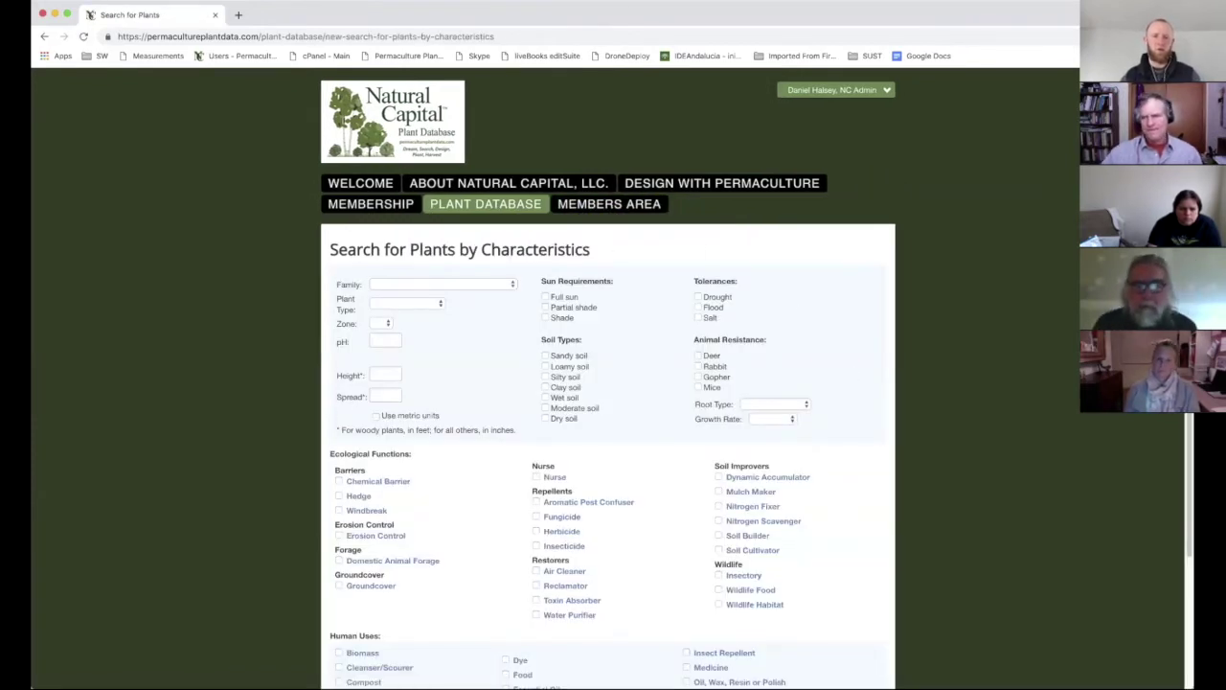
{"action": "scroll", "coordinate": [614, 383], "scroll_direction": "down", "scroll_amount": 3}
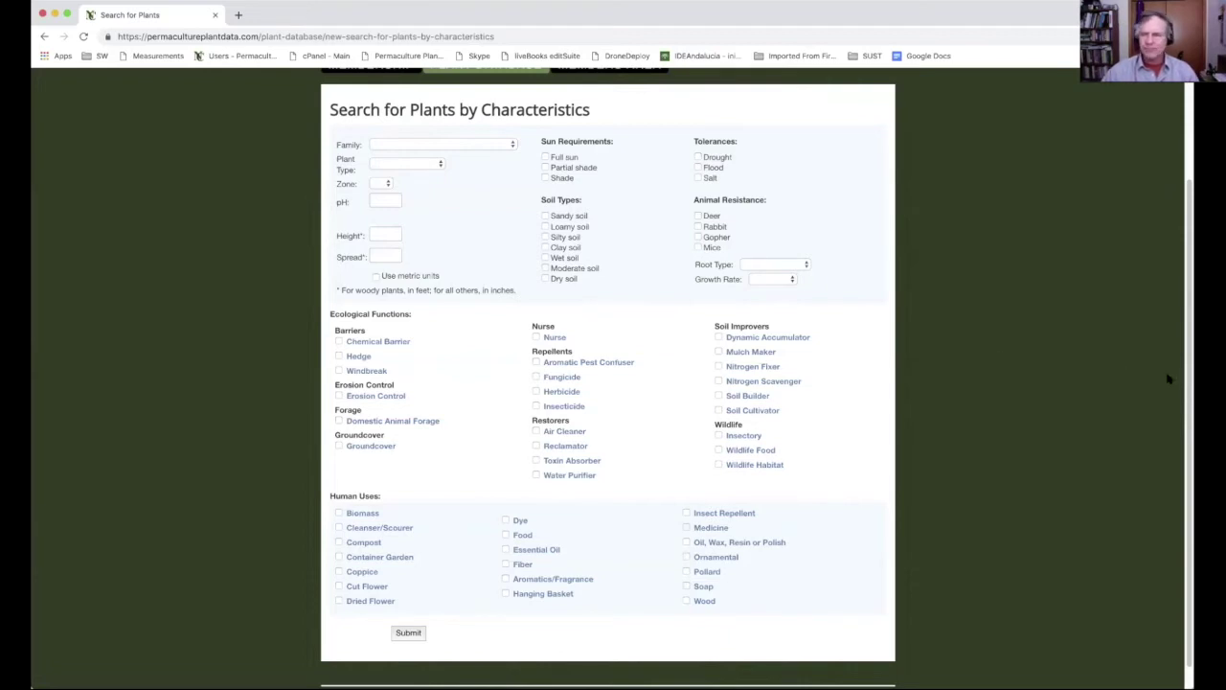
{"action": "scroll", "coordinate": [1187, 389], "scroll_direction": "down", "scroll_amount": 1}
{"action": "scroll", "coordinate": [1186, 389], "scroll_direction": "up", "scroll_amount": 2}
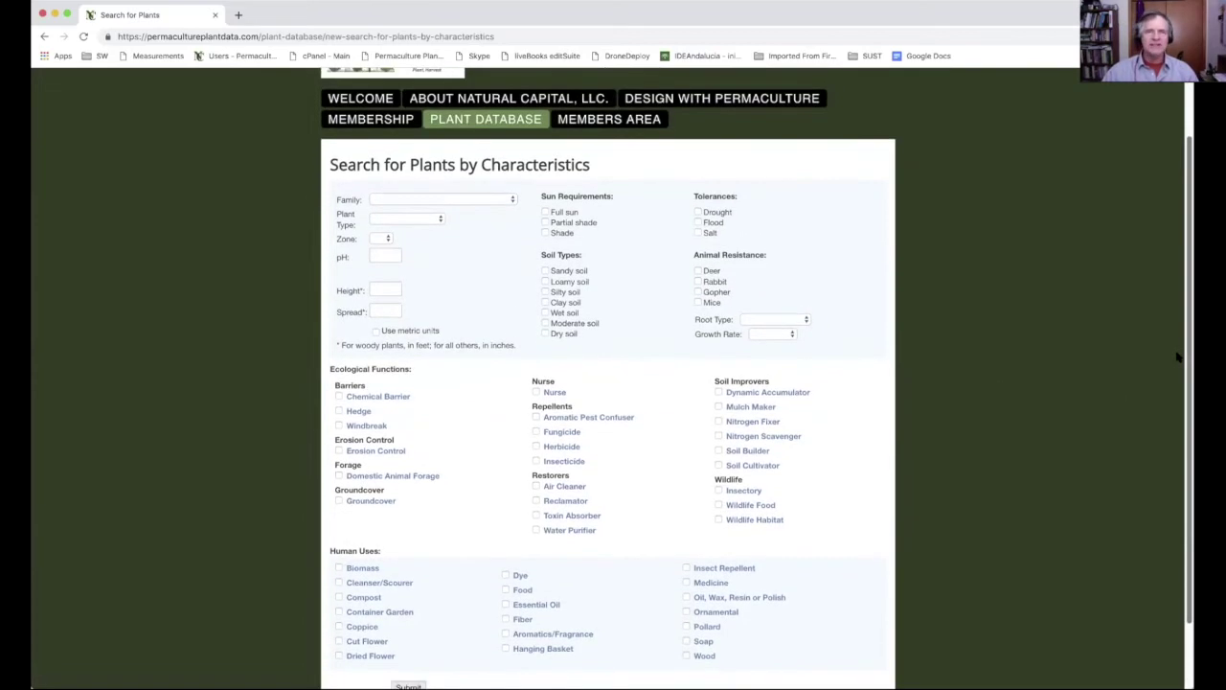
{"action": "scroll", "coordinate": [1159, 370], "scroll_direction": "down", "scroll_amount": 1}
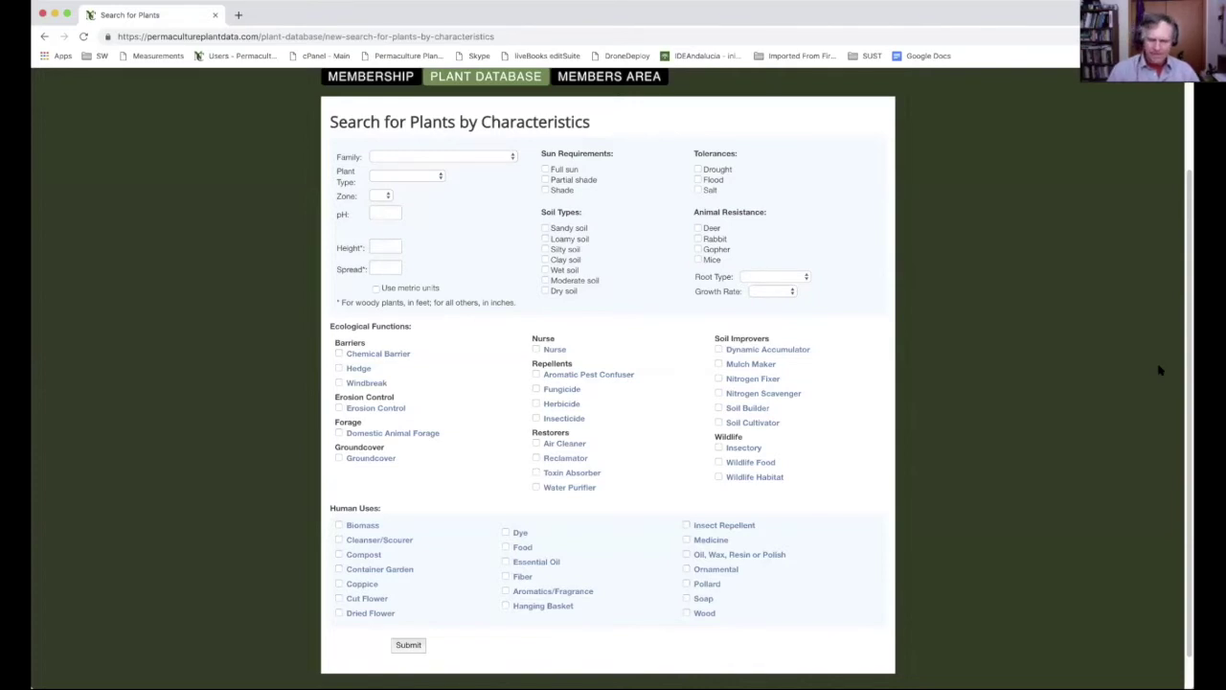
Enlarge the plant search page by two levels and set the plant family to Apiaceae
{"action": "key", "text": "super+equal"}
{"action": "key", "text": "super+equal"}
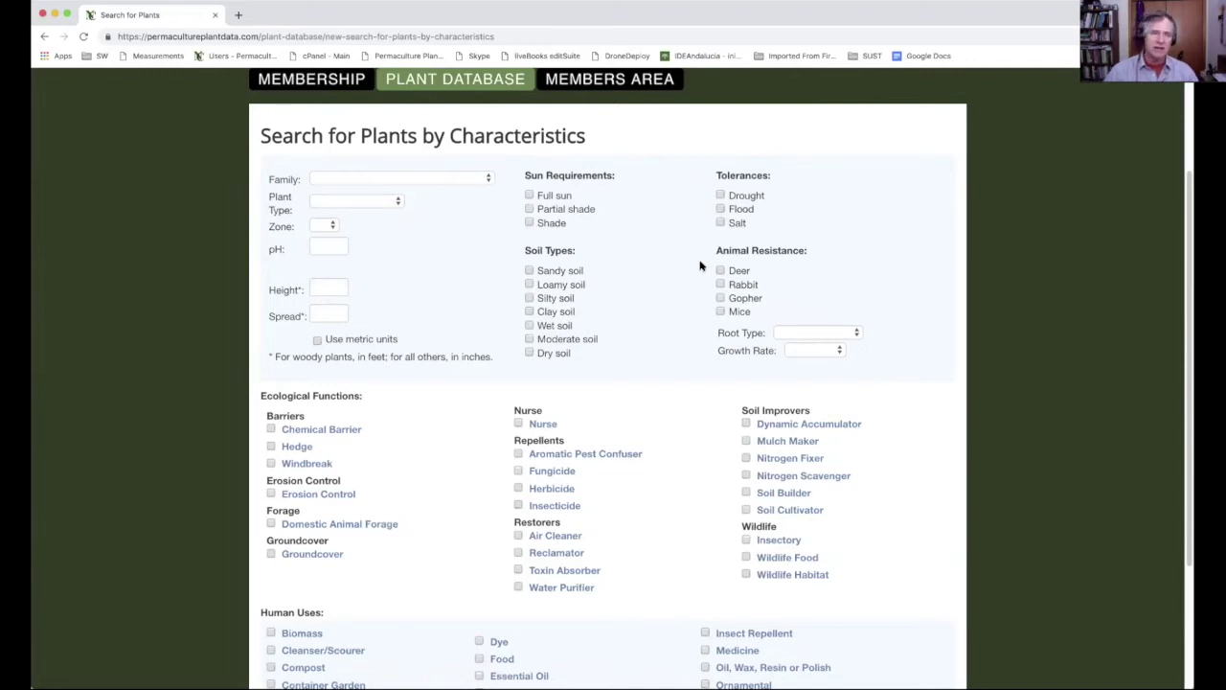
{"action": "left_click", "coordinate": [408, 178]}
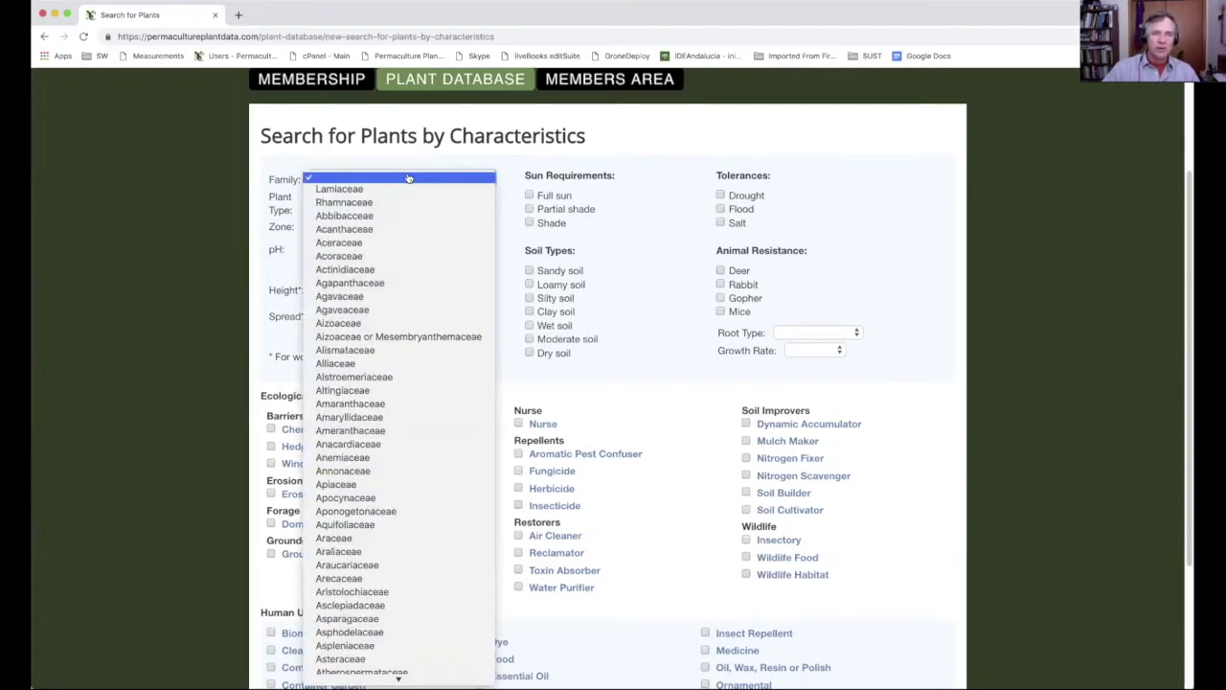
{"action": "left_click", "coordinate": [372, 487]}
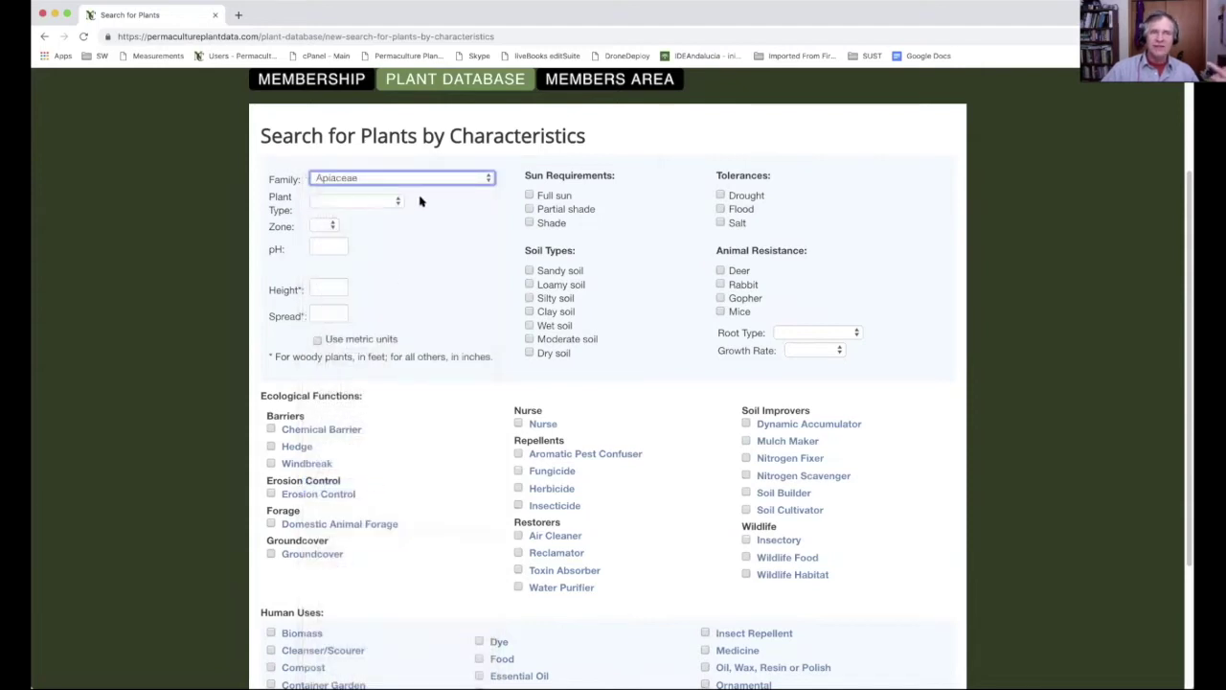
Look through the other plant families offered as search criteria and close the choices
{"action": "left_click", "coordinate": [490, 177]}
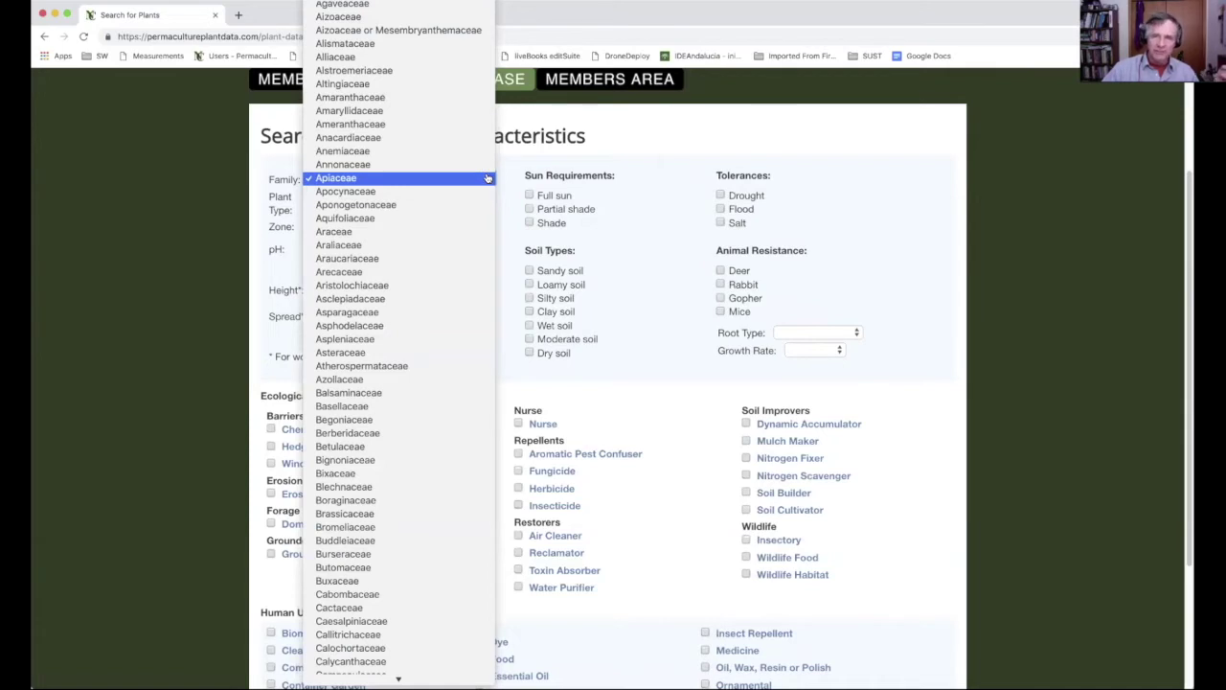
{"action": "scroll", "coordinate": [449, 8], "scroll_direction": "up", "scroll_amount": 3}
{"action": "left_click", "coordinate": [697, 125]}
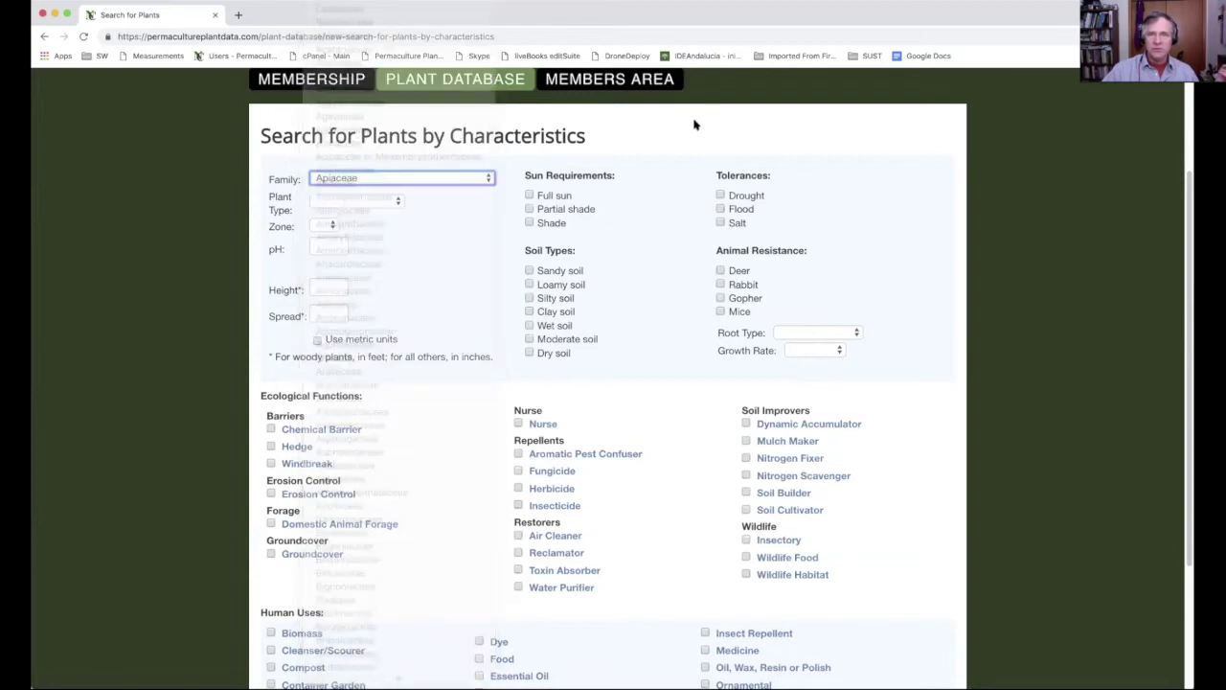
Clear the plant family criterion and look through the available plant types without choosing one
{"action": "left_click", "coordinate": [437, 181]}
{"action": "scroll", "coordinate": [399, 345], "scroll_direction": "up", "scroll_amount": 2}
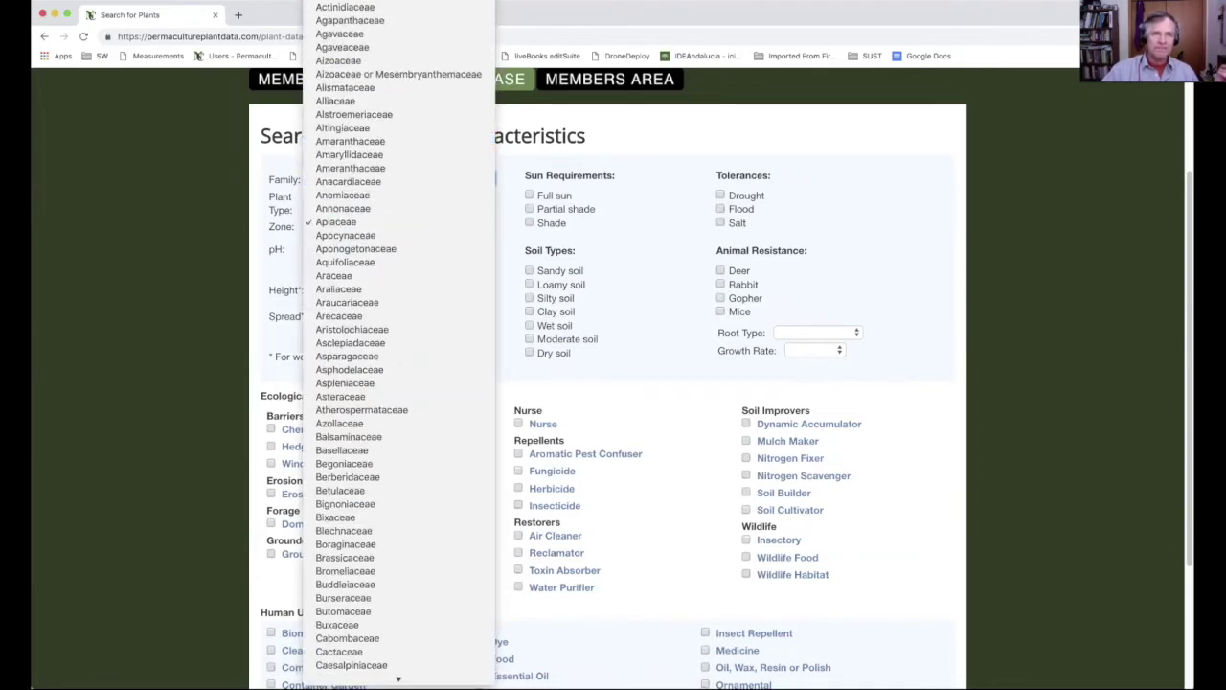
{"action": "scroll", "coordinate": [403, 9], "scroll_direction": "up", "scroll_amount": 1}
{"action": "left_click", "coordinate": [402, 8]}
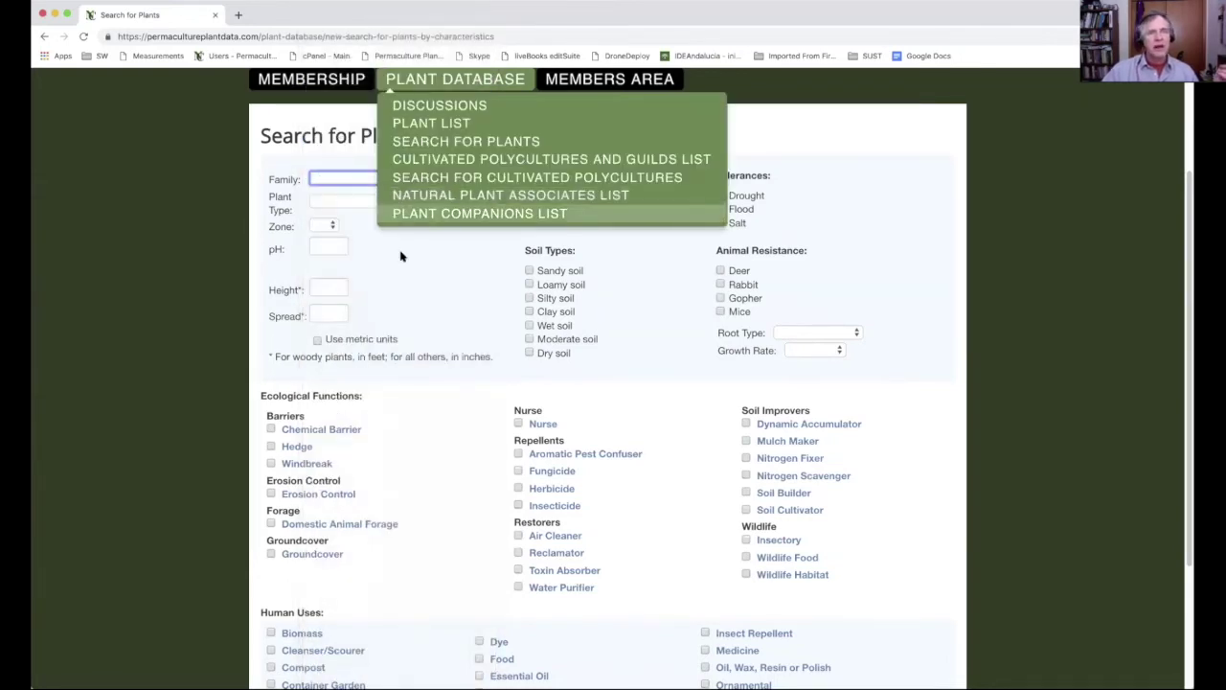
{"action": "left_click", "coordinate": [396, 198]}
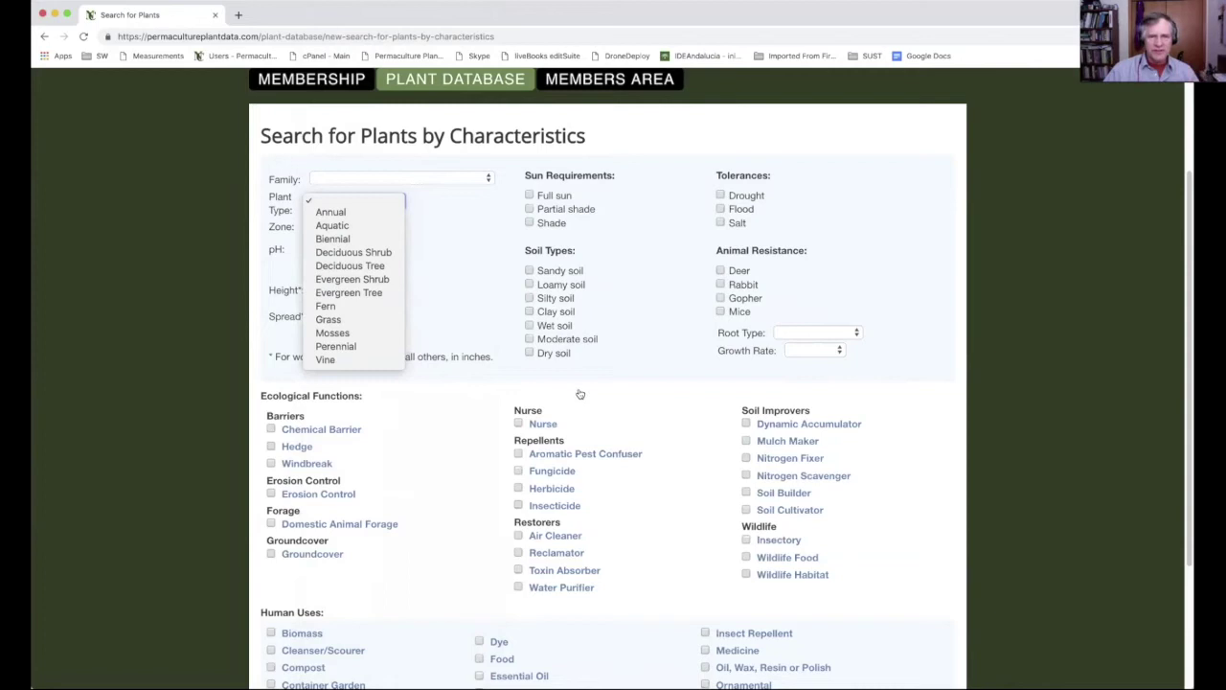
{"action": "left_click", "coordinate": [439, 221]}
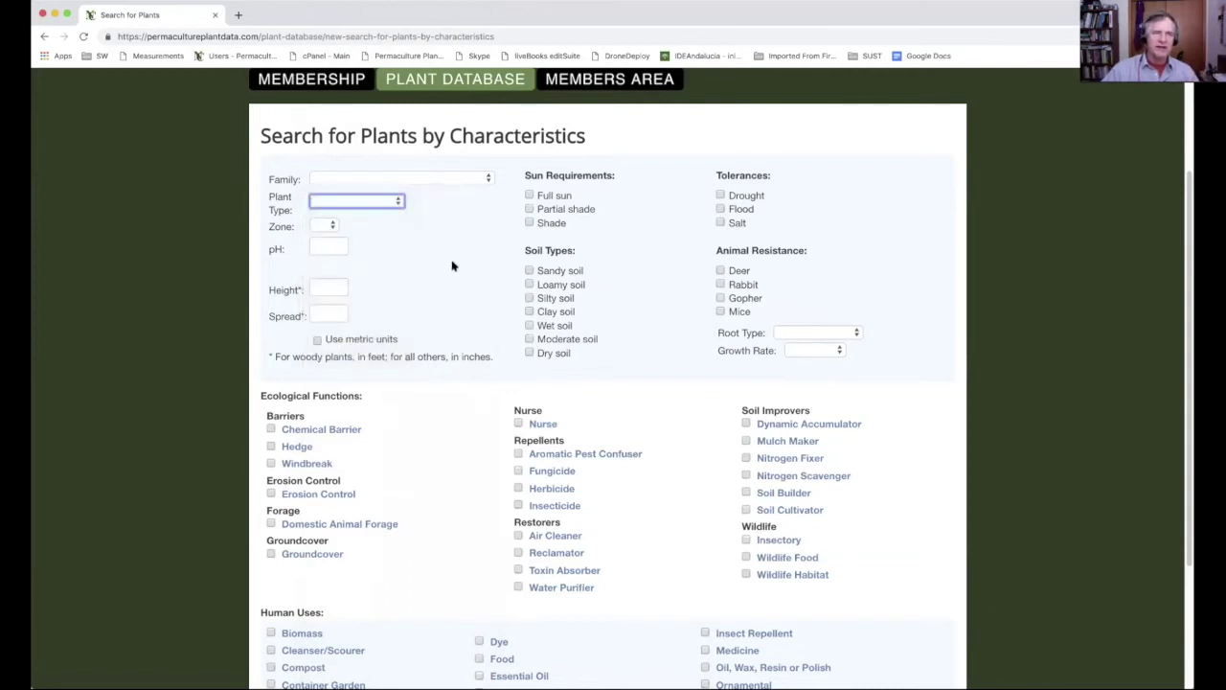
{"action": "left_click", "coordinate": [333, 249]}
{"action": "type", "text": "7"}
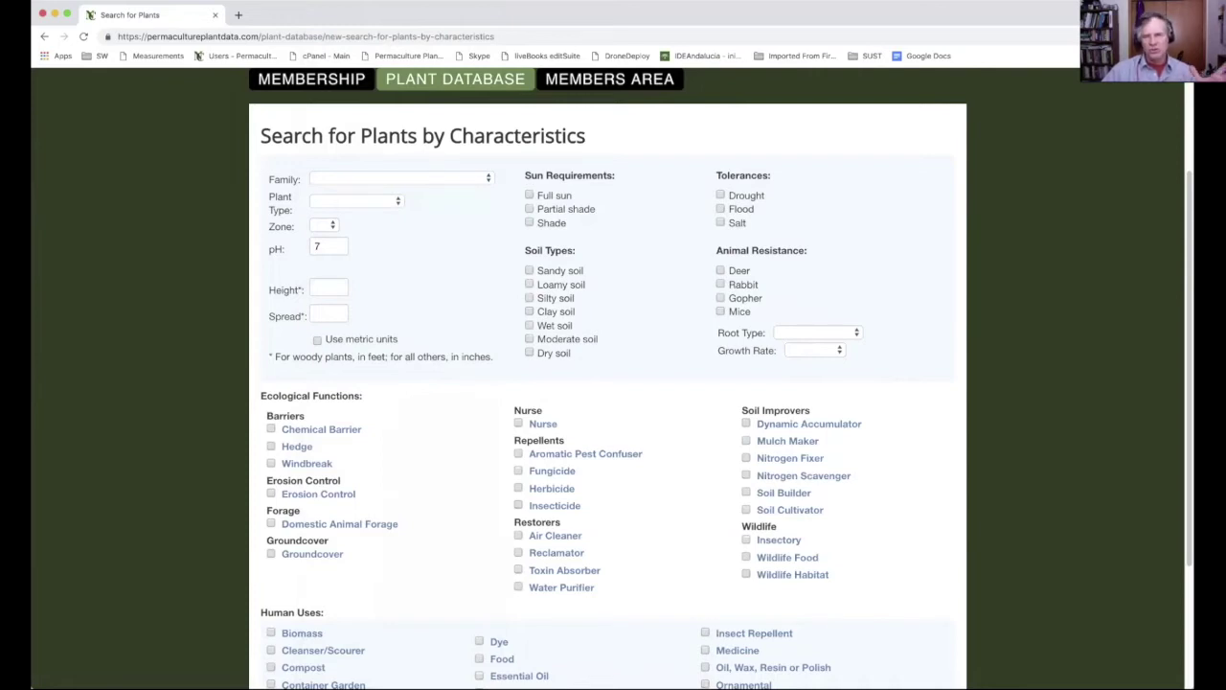
{"action": "key", "text": "BackSpace"}
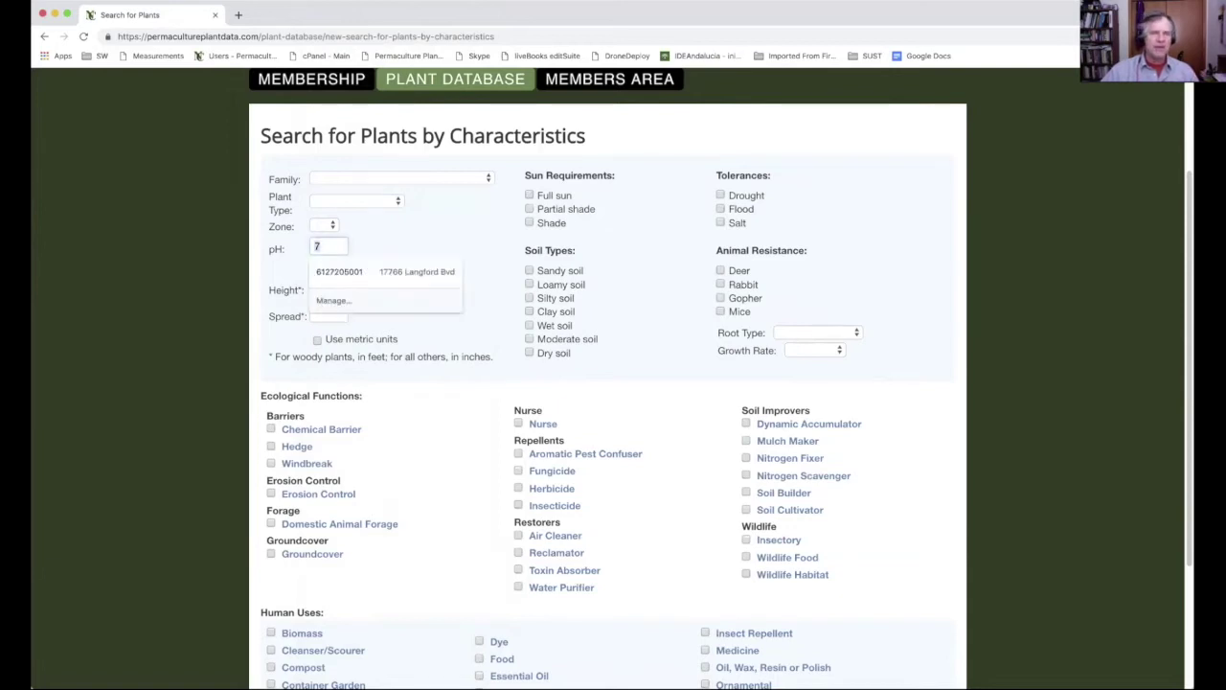
{"action": "key", "text": "Escape"}
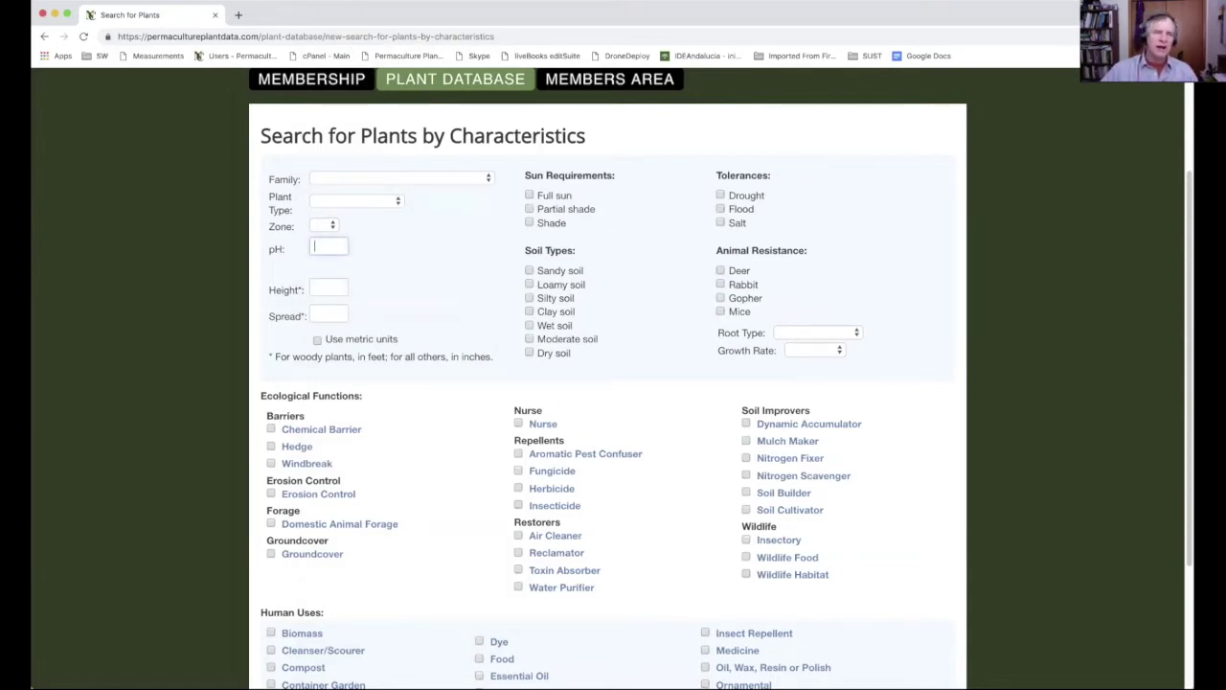
Set the plant search to zone 5, try pH values of 4 and 9, and set the pH to 5
{"action": "left_click", "coordinate": [333, 225]}
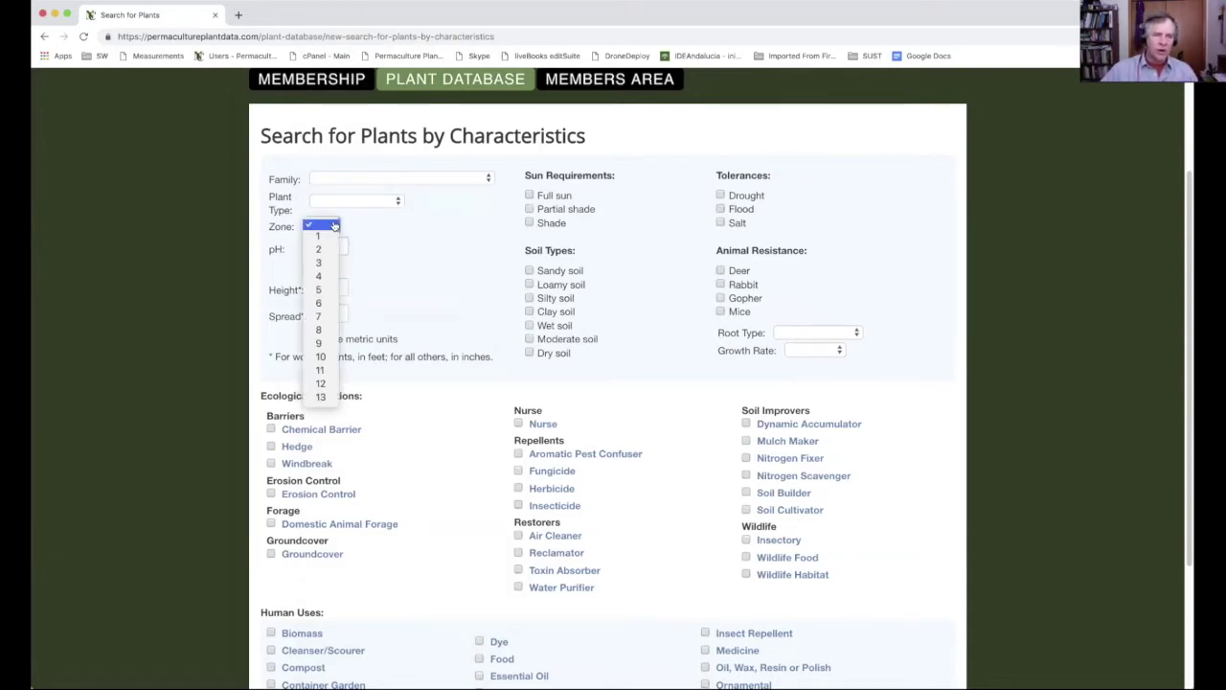
{"action": "left_click", "coordinate": [326, 290]}
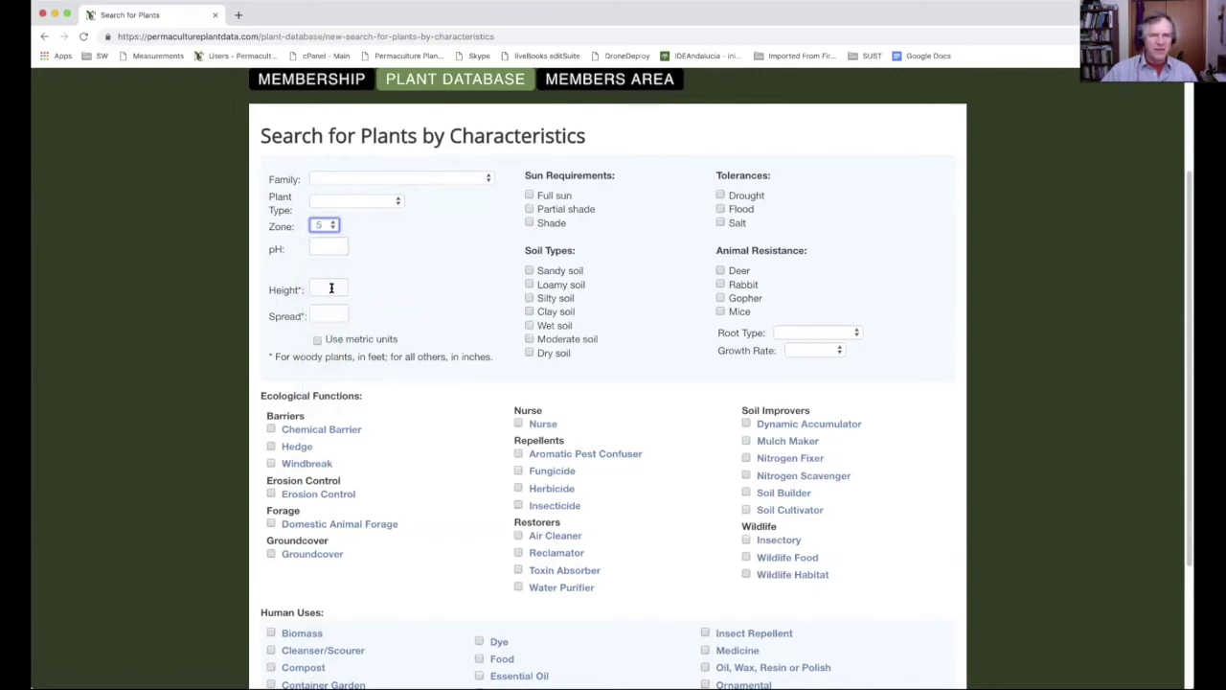
{"action": "left_click", "coordinate": [331, 246]}
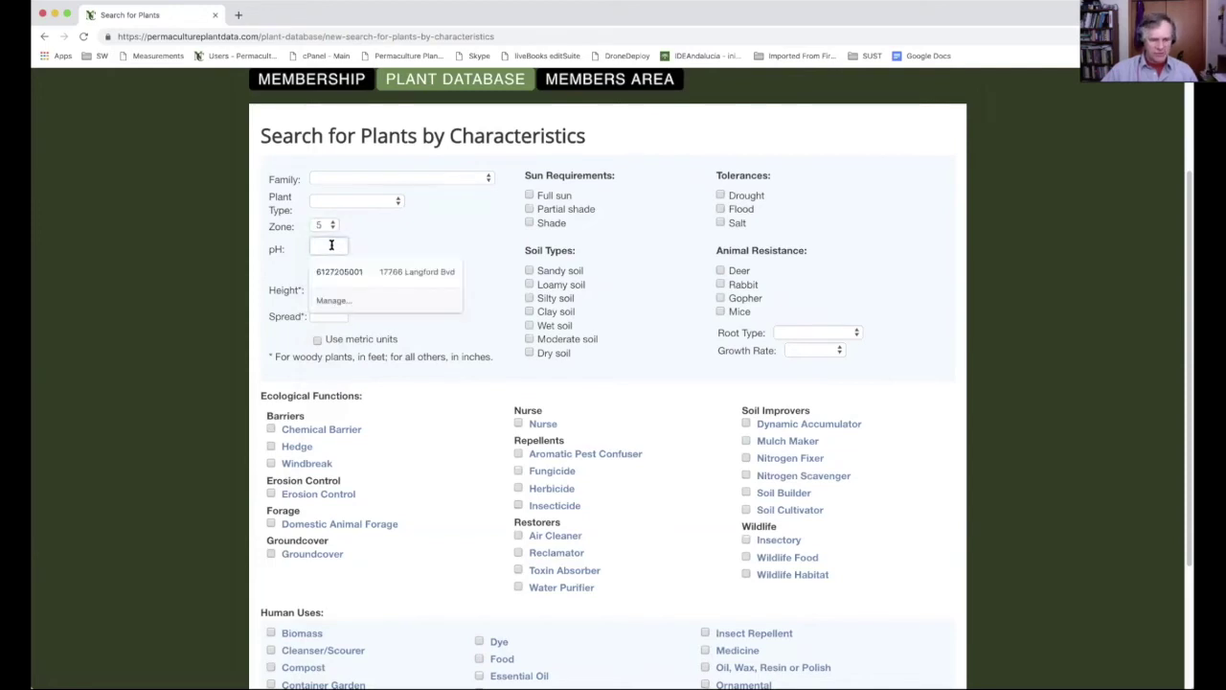
{"action": "type", "text": "4"}
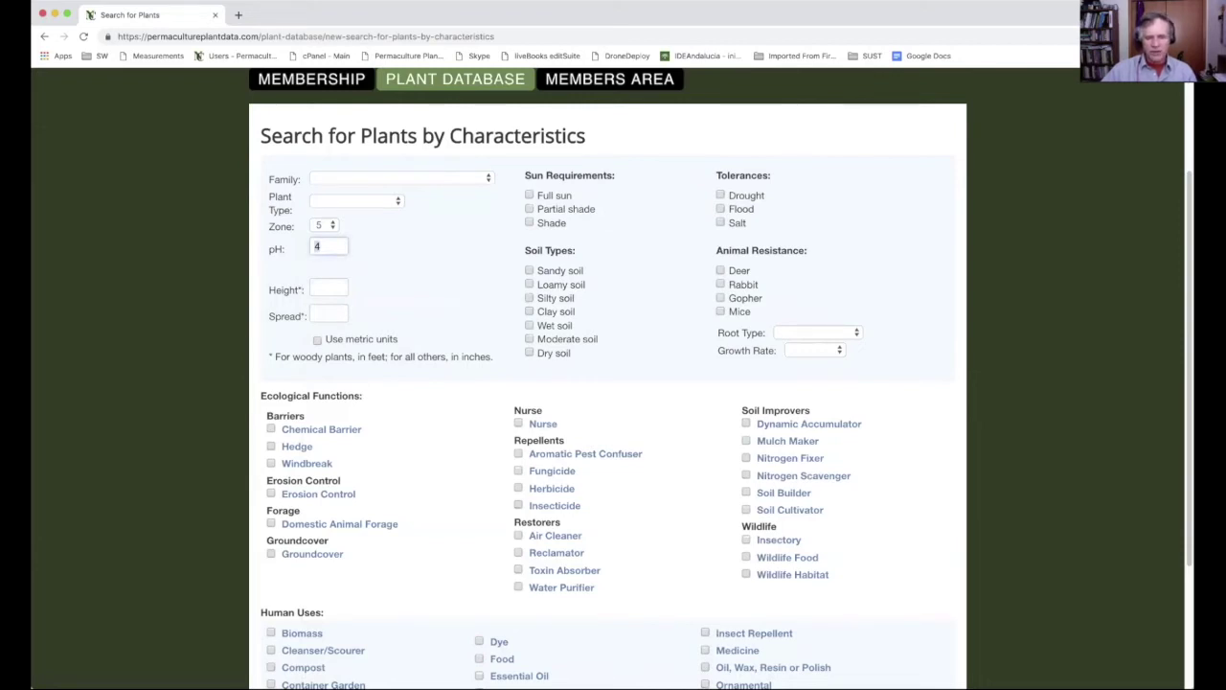
{"action": "key", "text": "BackSpace"}
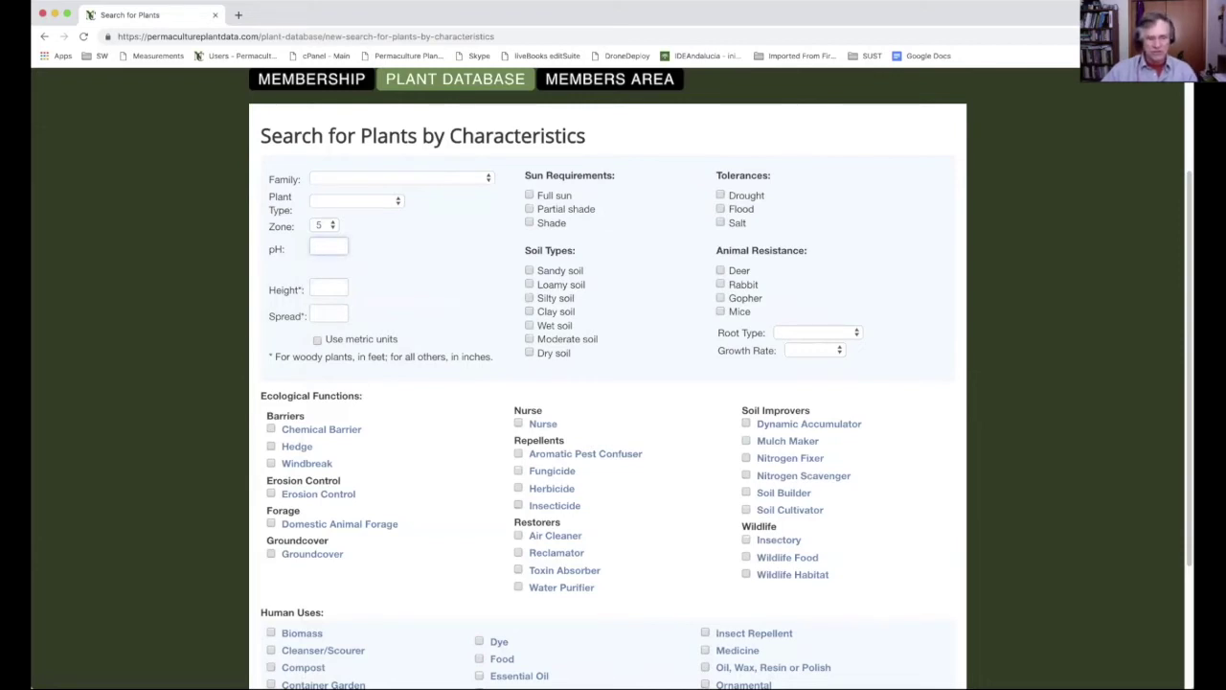
{"action": "type", "text": "9"}
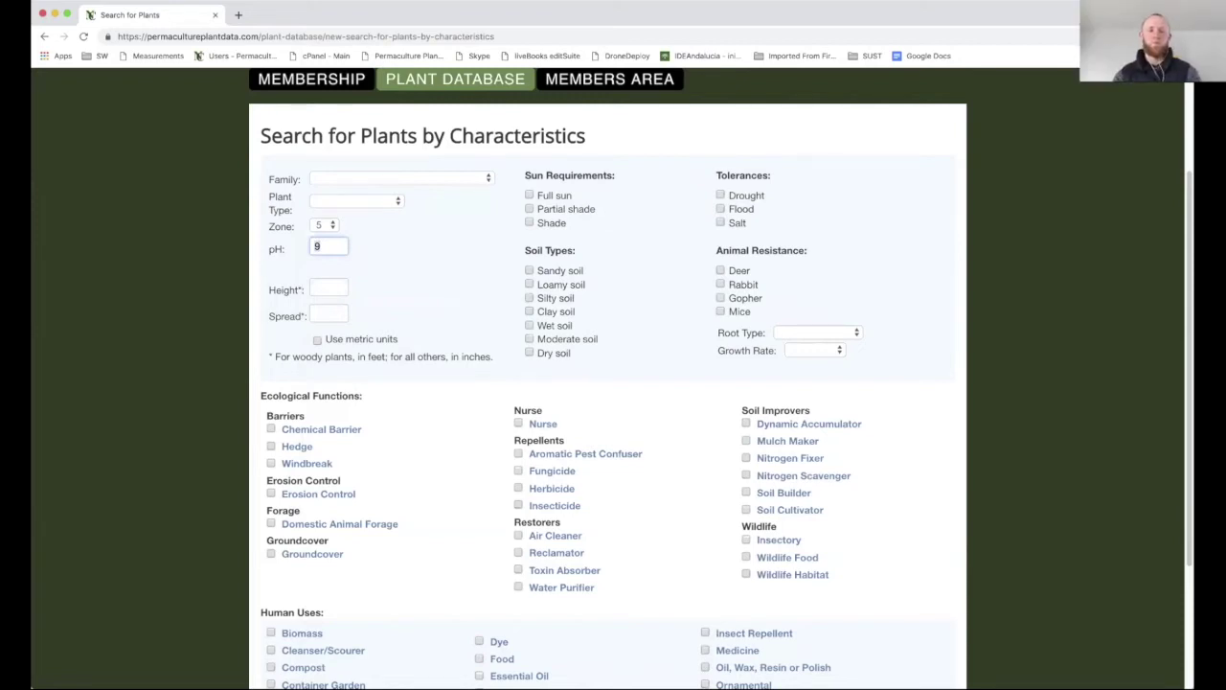
{"action": "key", "text": "BackSpace"}
{"action": "left_click", "coordinate": [332, 247]}
{"action": "type", "text": "5"}
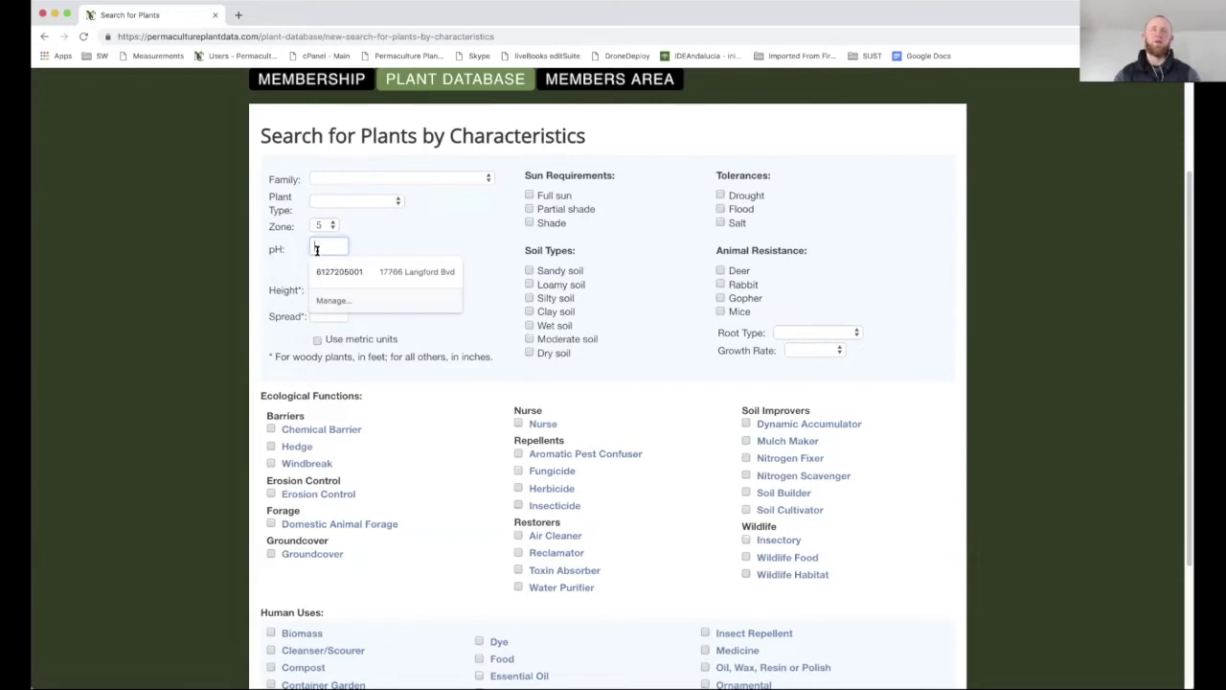
{"action": "left_click", "coordinate": [328, 288]}
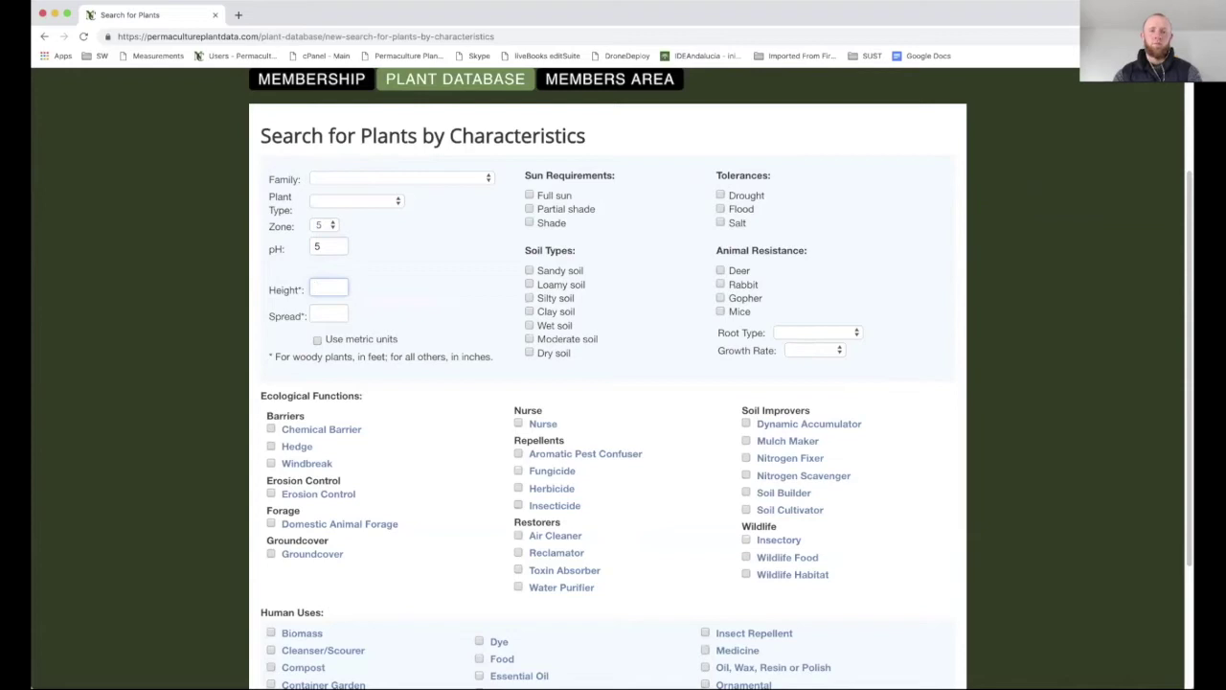
{"action": "left_click", "coordinate": [326, 247]}
{"action": "left_click", "coordinate": [272, 339]}
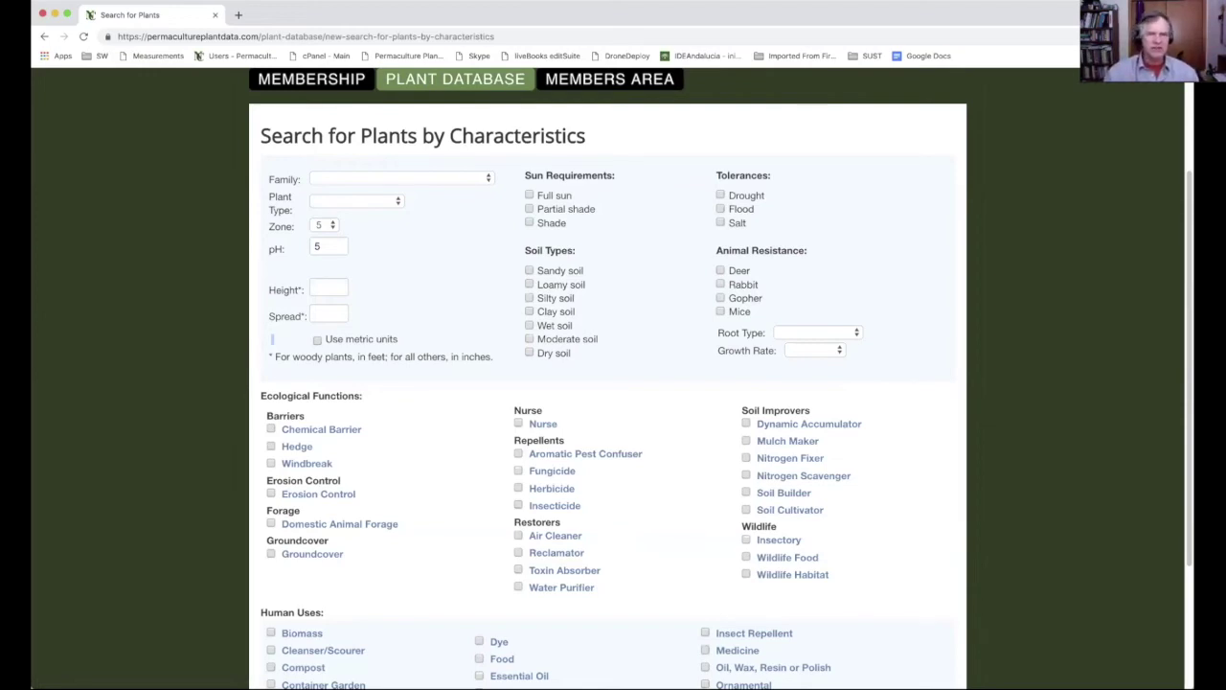
{"action": "left_click", "coordinate": [326, 289]}
{"action": "left_click", "coordinate": [329, 315]}
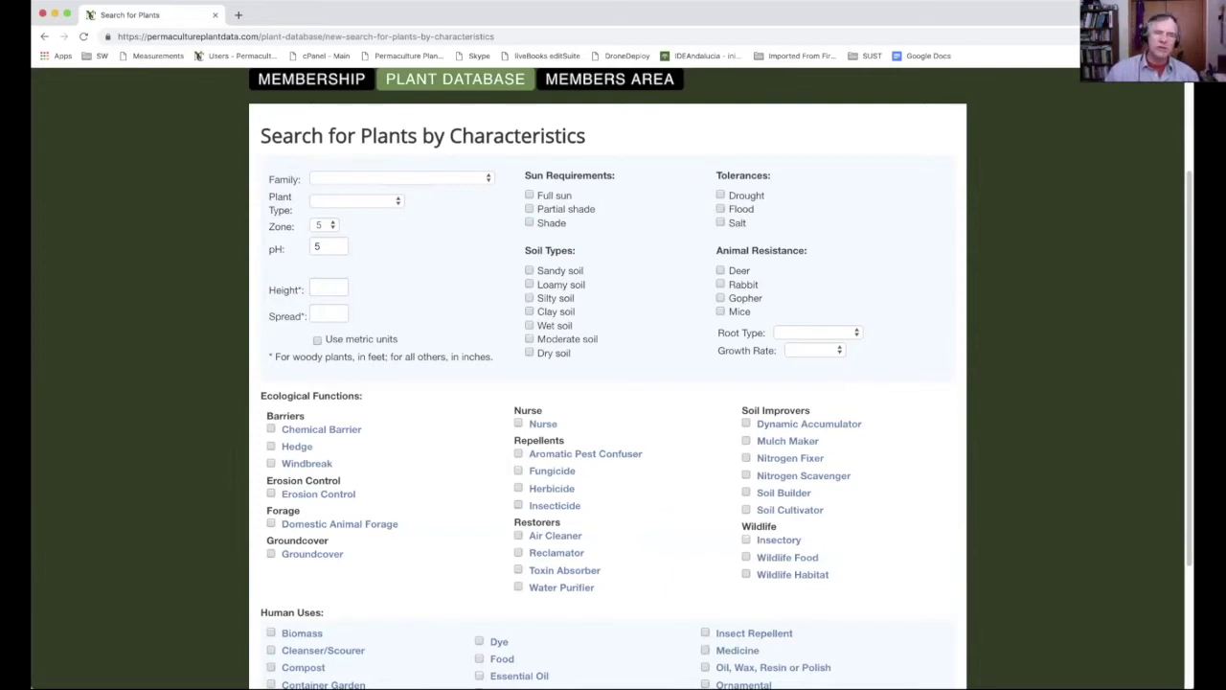
{"action": "left_click", "coordinate": [328, 287]}
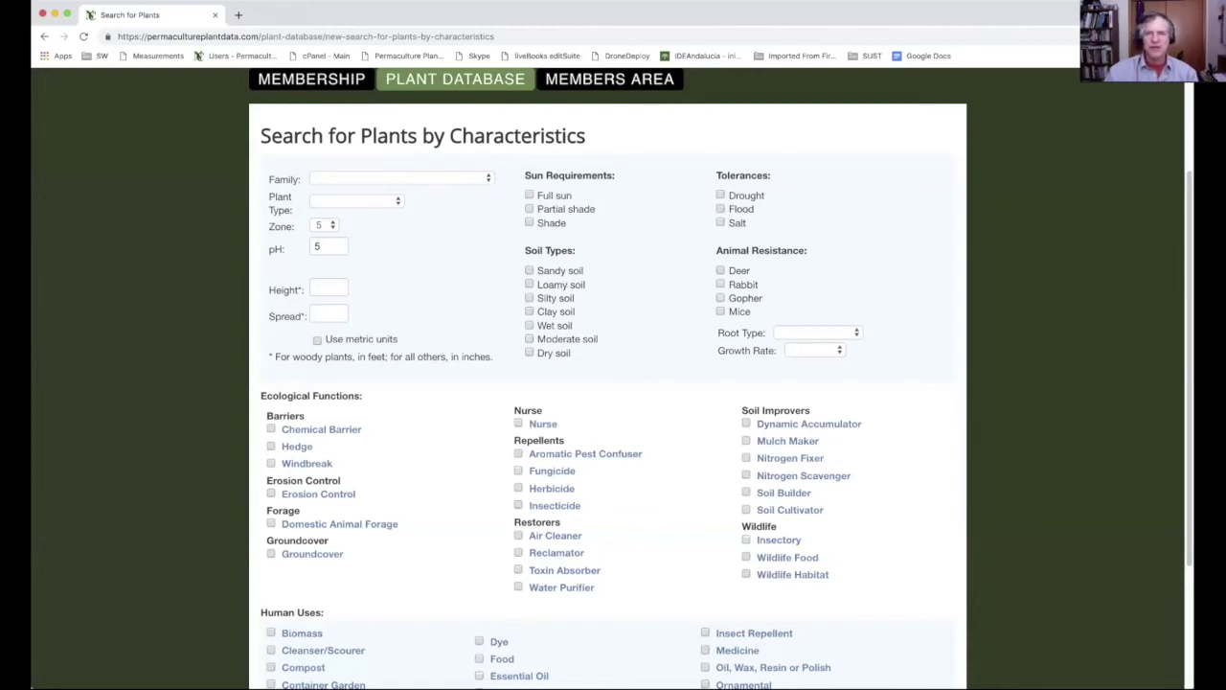
Try Fibrous Deep as the root type, clear it again, and look through the growth rate choices
{"action": "left_click", "coordinate": [854, 334]}
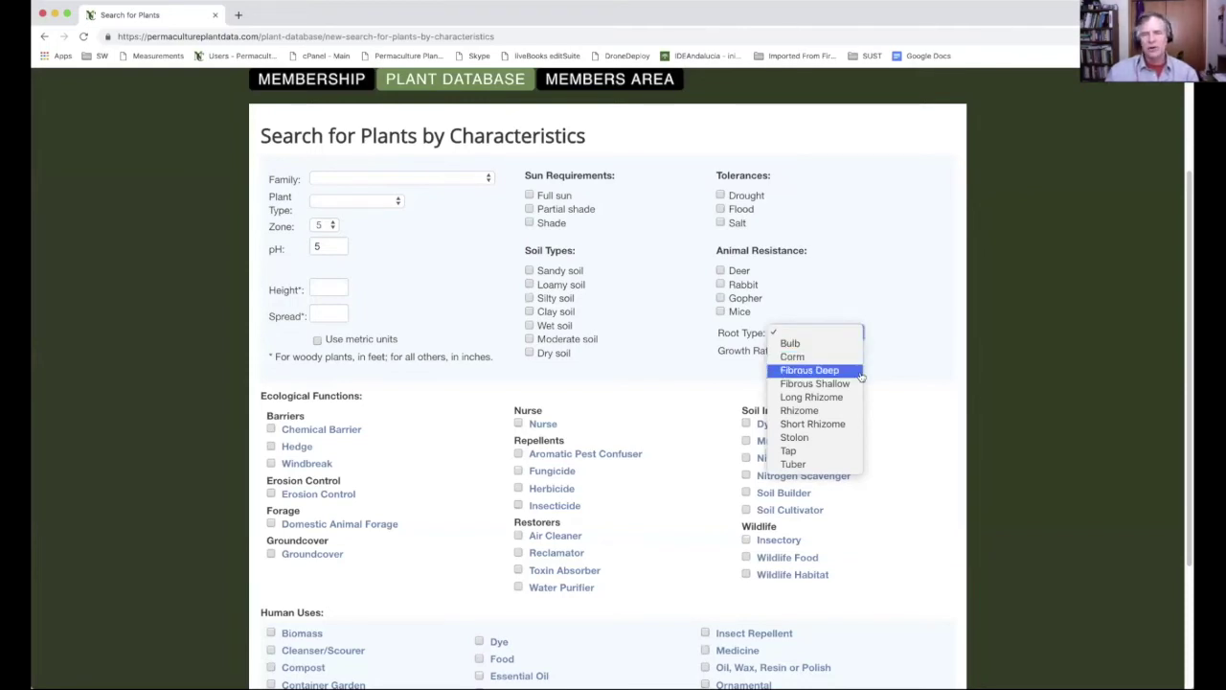
{"action": "left_click", "coordinate": [829, 372]}
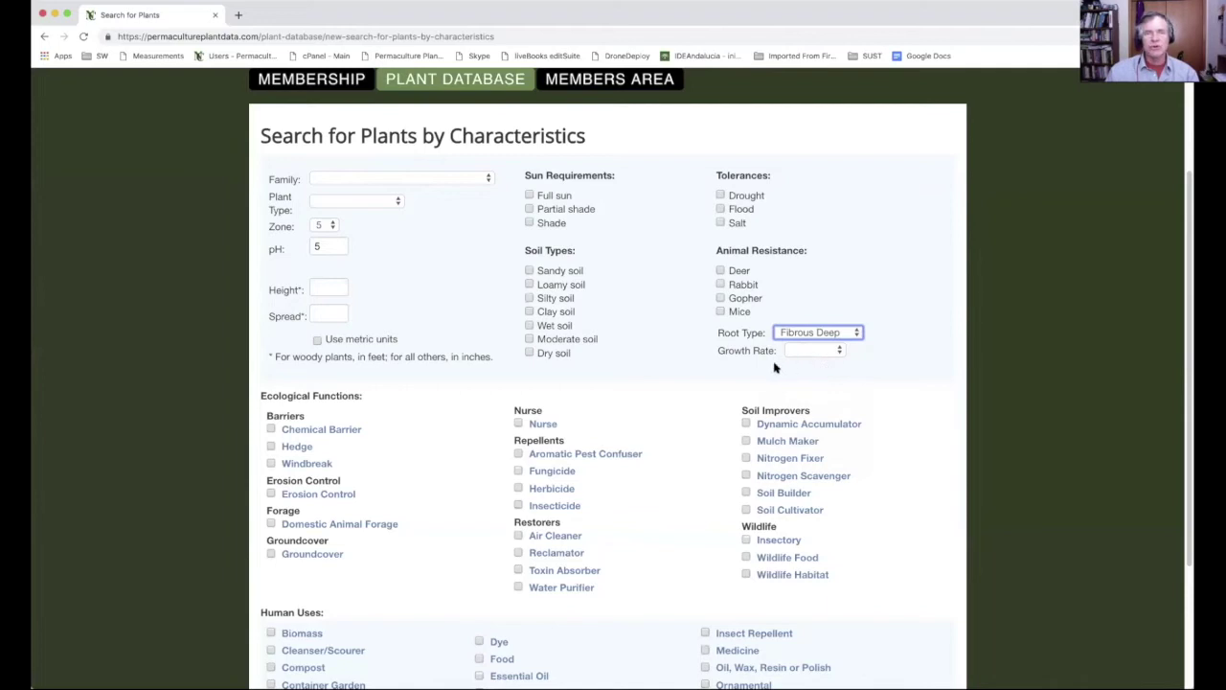
{"action": "left_click", "coordinate": [852, 333]}
{"action": "left_click", "coordinate": [830, 295]}
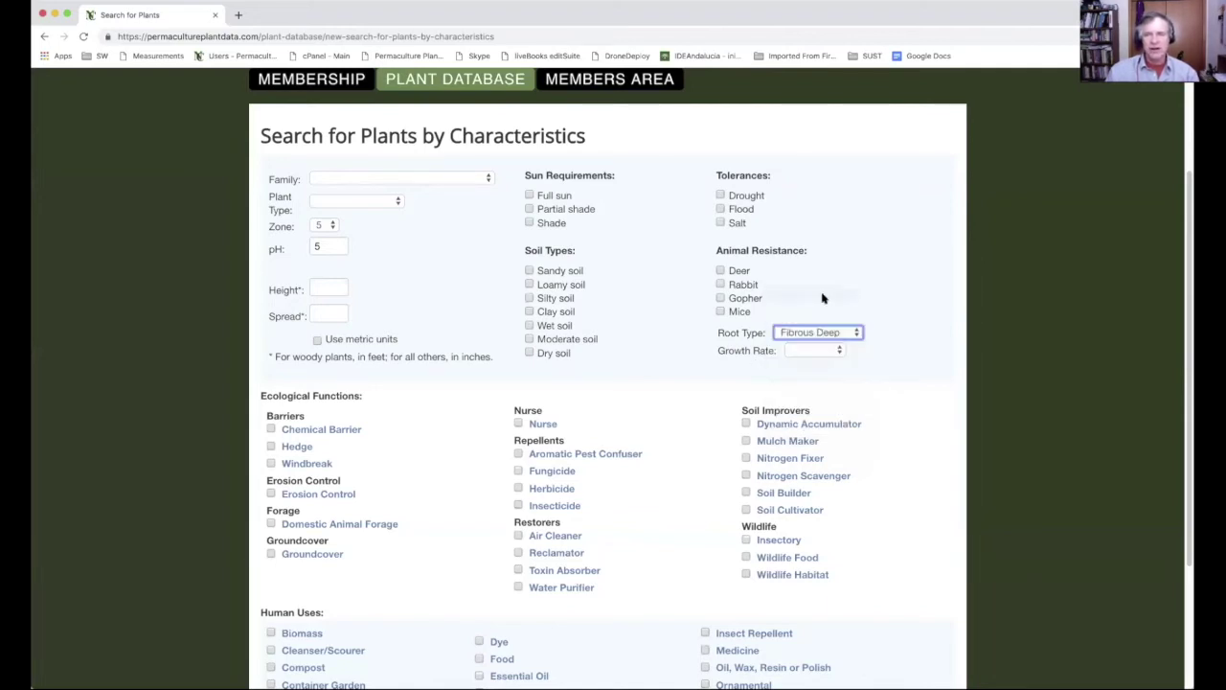
{"action": "left_click", "coordinate": [839, 353]}
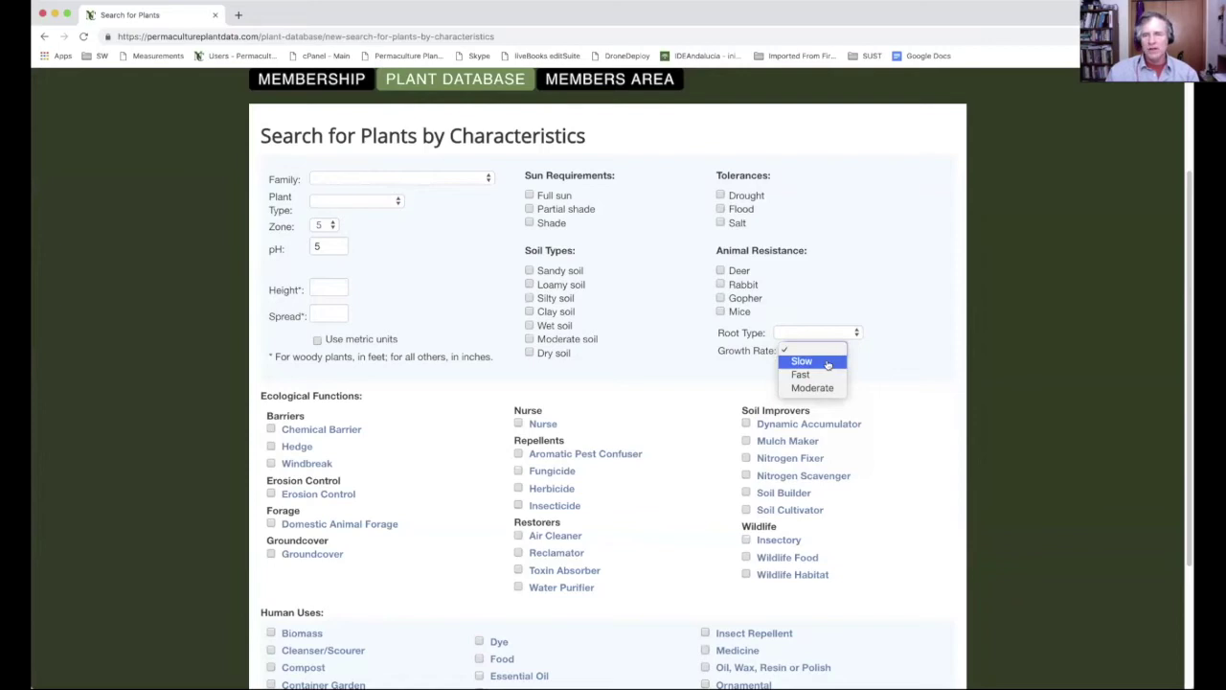
{"action": "left_click", "coordinate": [879, 368]}
{"action": "left_click", "coordinate": [844, 353]}
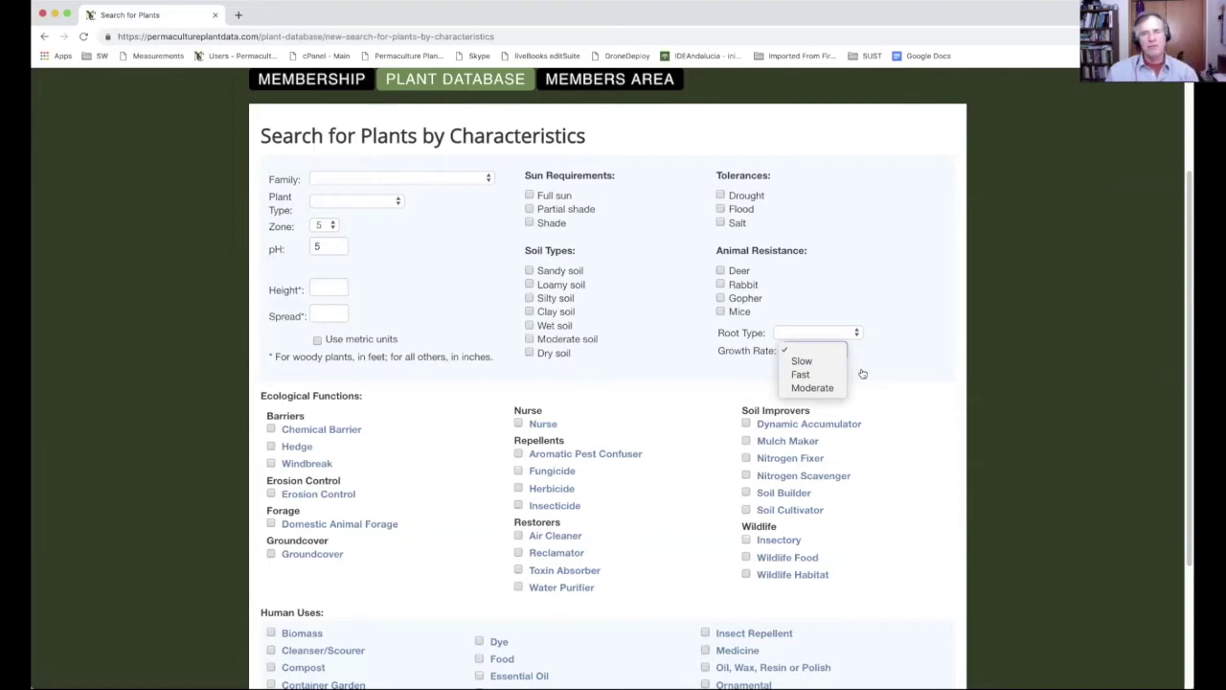
{"action": "left_click", "coordinate": [869, 370]}
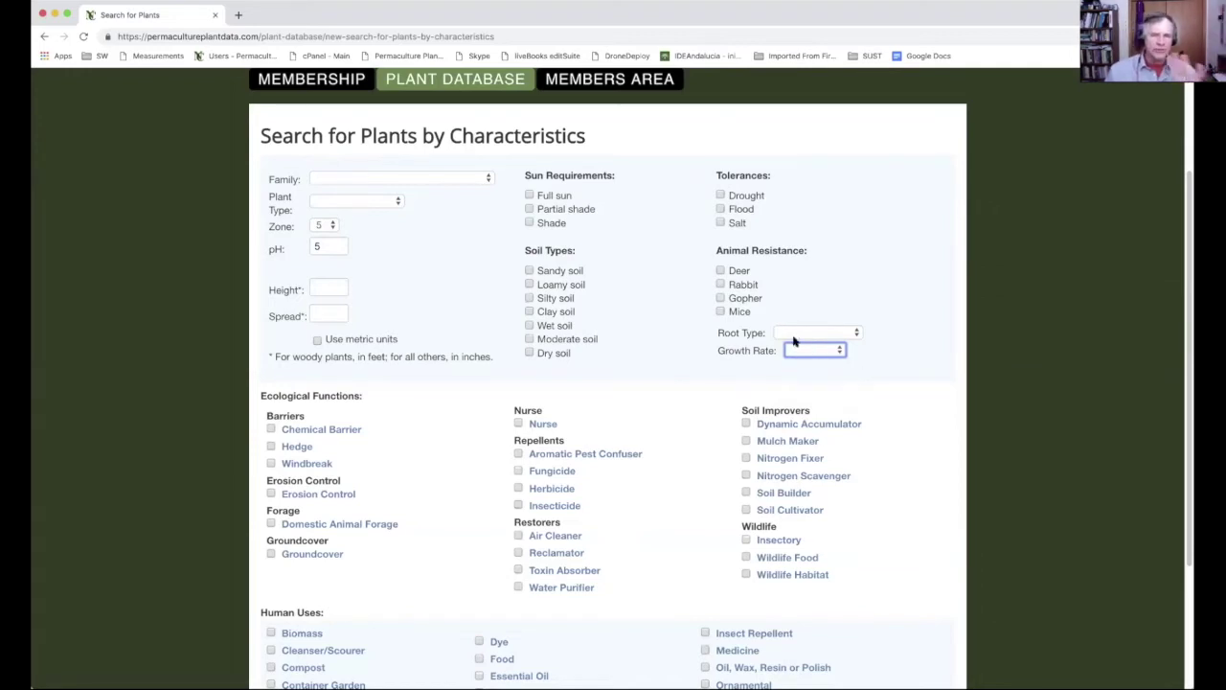
Try Chemical Barrier and Nurse as ecological functions and clear both again
{"action": "left_click_drag", "start_coordinate": [1188, 201], "coordinate": [1188, 278]}
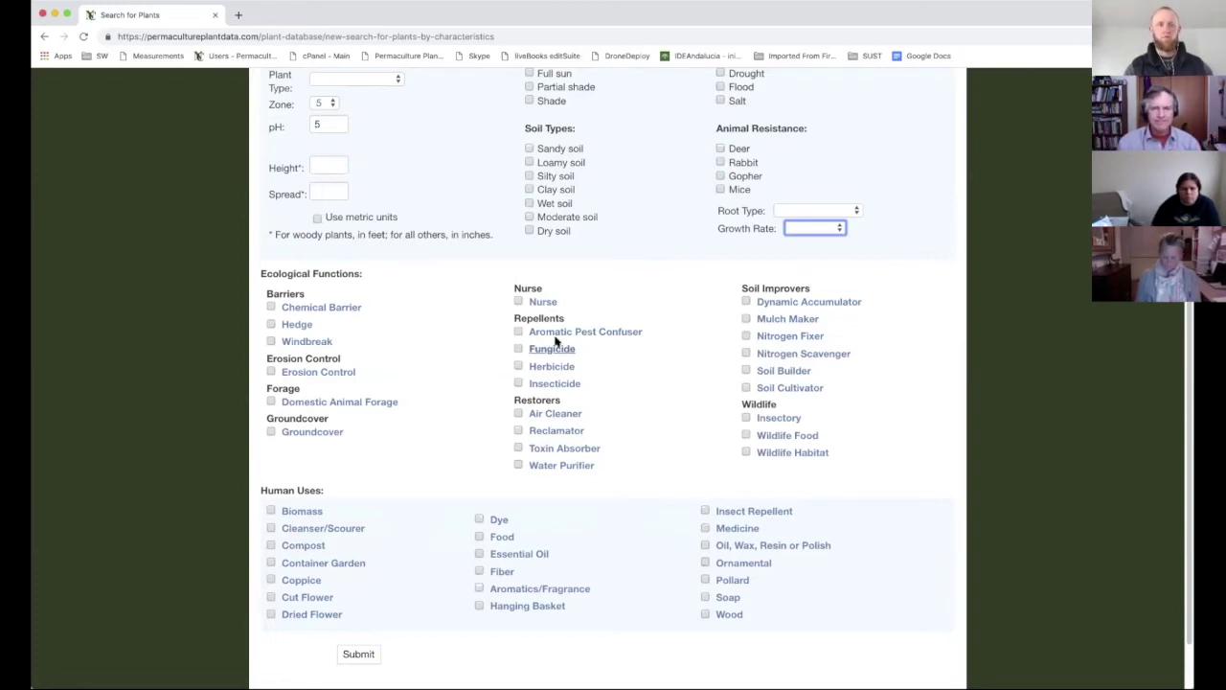
{"action": "left_click", "coordinate": [271, 307]}
{"action": "left_click", "coordinate": [519, 302]}
{"action": "left_click", "coordinate": [271, 308]}
{"action": "left_click", "coordinate": [518, 302]}
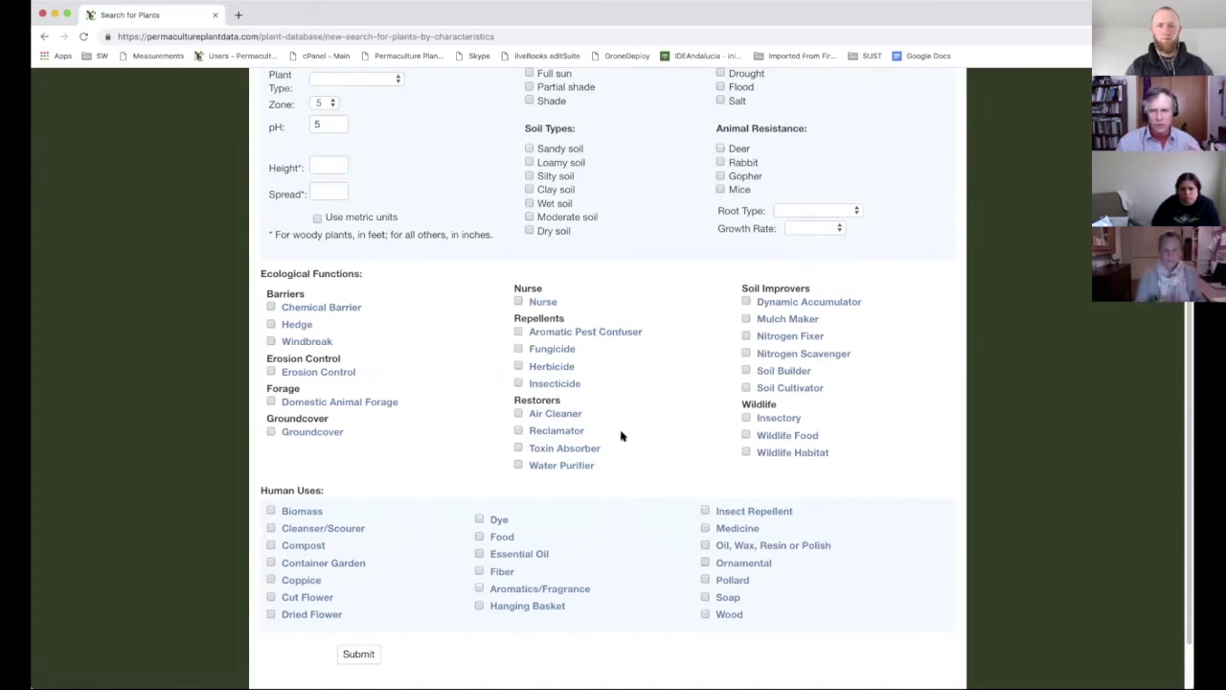
Select Food as the required human use in the plant search
{"action": "left_click", "coordinate": [480, 538]}
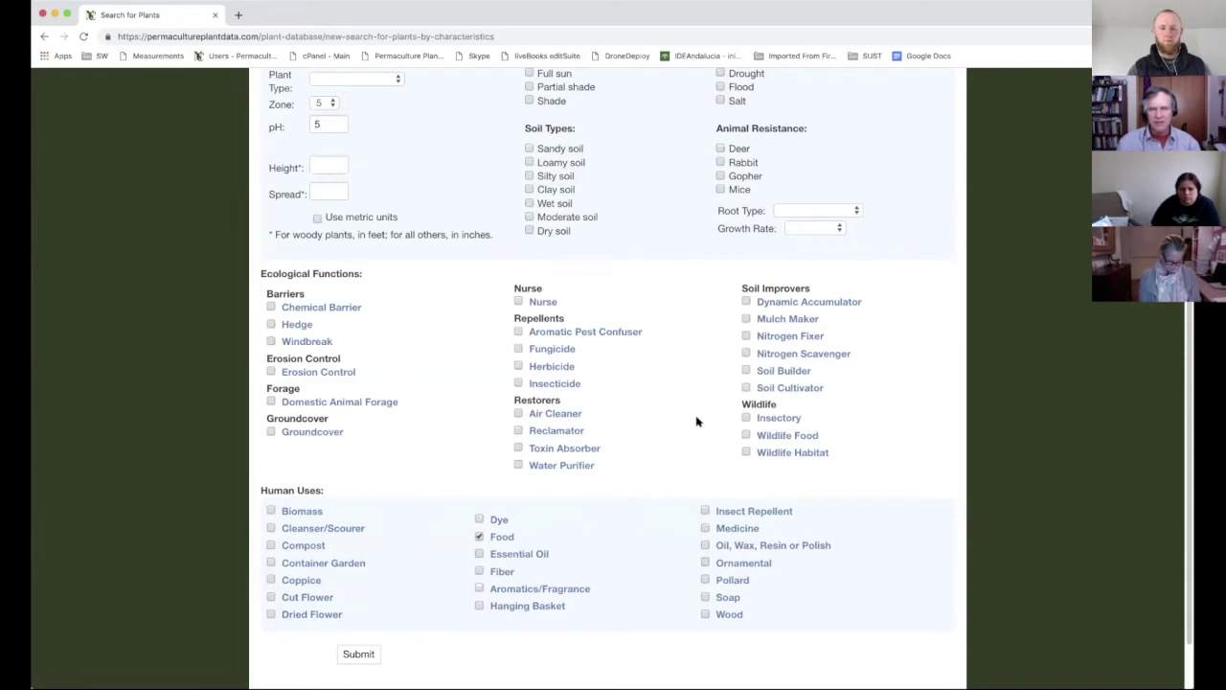
Try the Nitrogen Fixer, Nitrogen Scavenger and Herbicide functions and the Dye use, and clear all of them again
{"action": "left_click", "coordinate": [746, 336]}
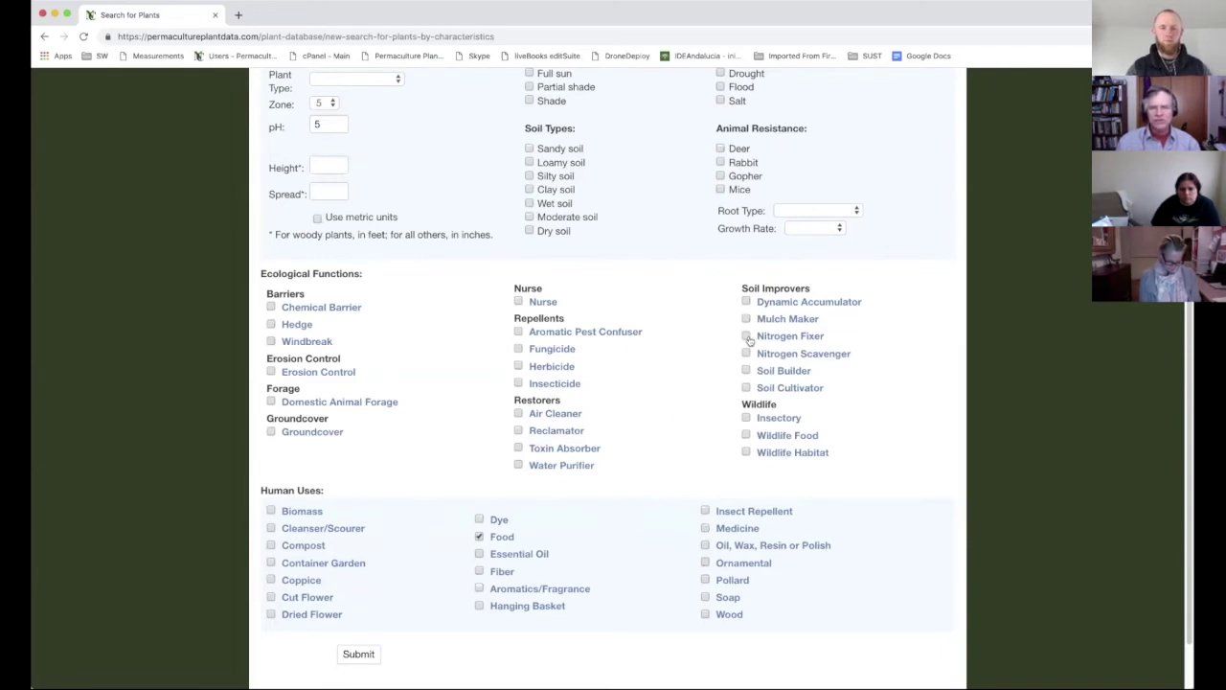
{"action": "left_click", "coordinate": [746, 354]}
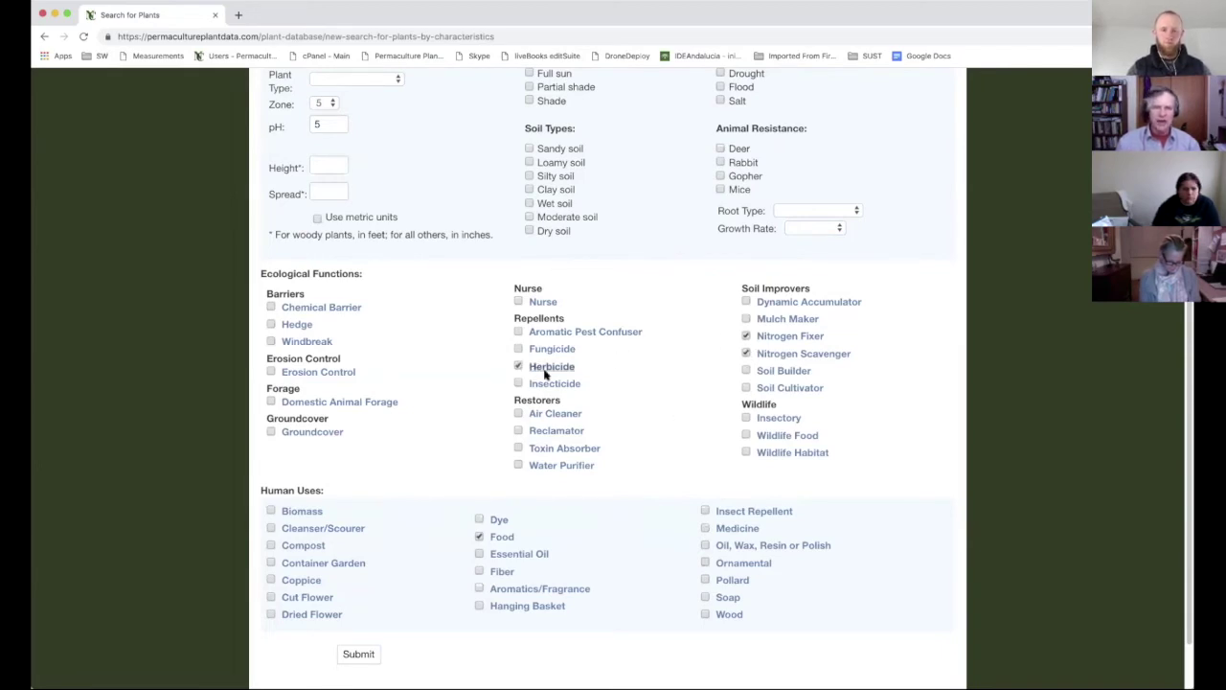
{"action": "left_click", "coordinate": [747, 337]}
{"action": "left_click", "coordinate": [746, 353]}
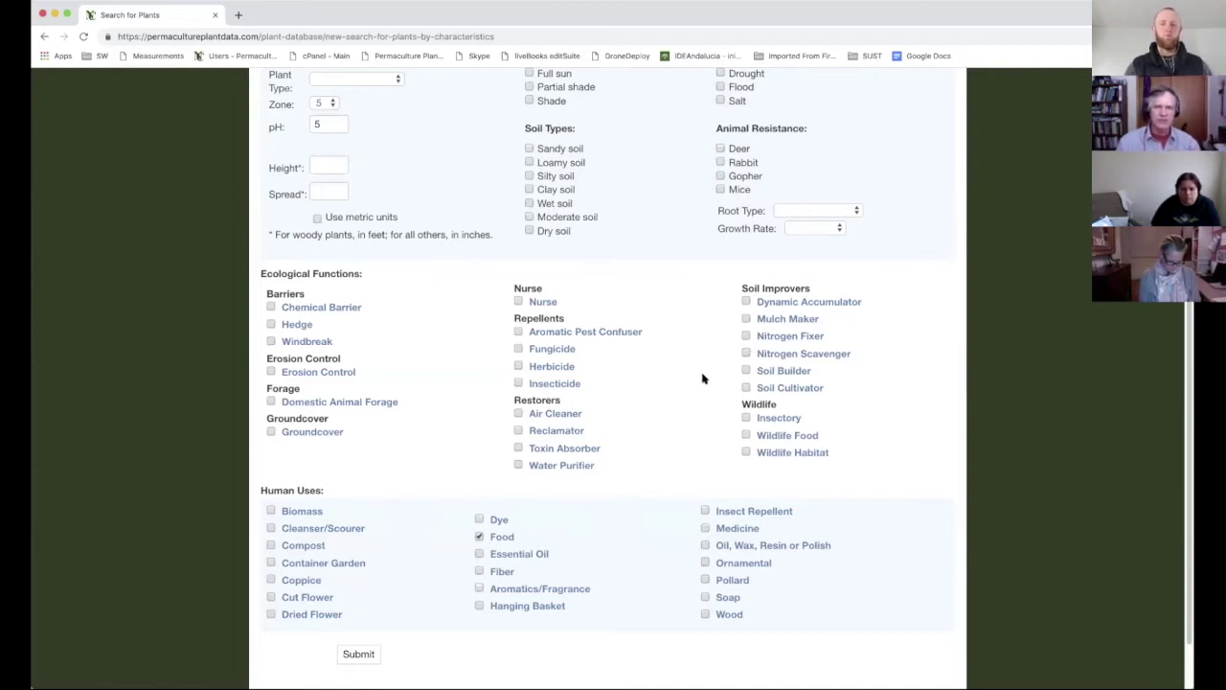
{"action": "left_click", "coordinate": [479, 519]}
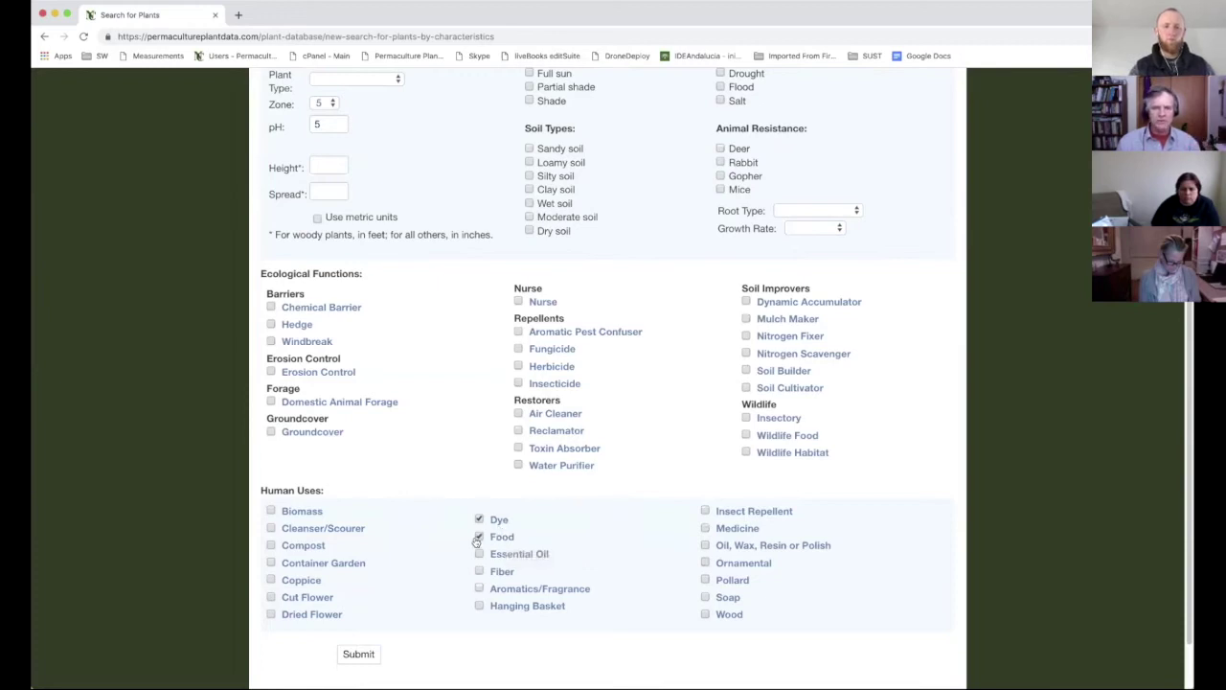
{"action": "left_click", "coordinate": [479, 520]}
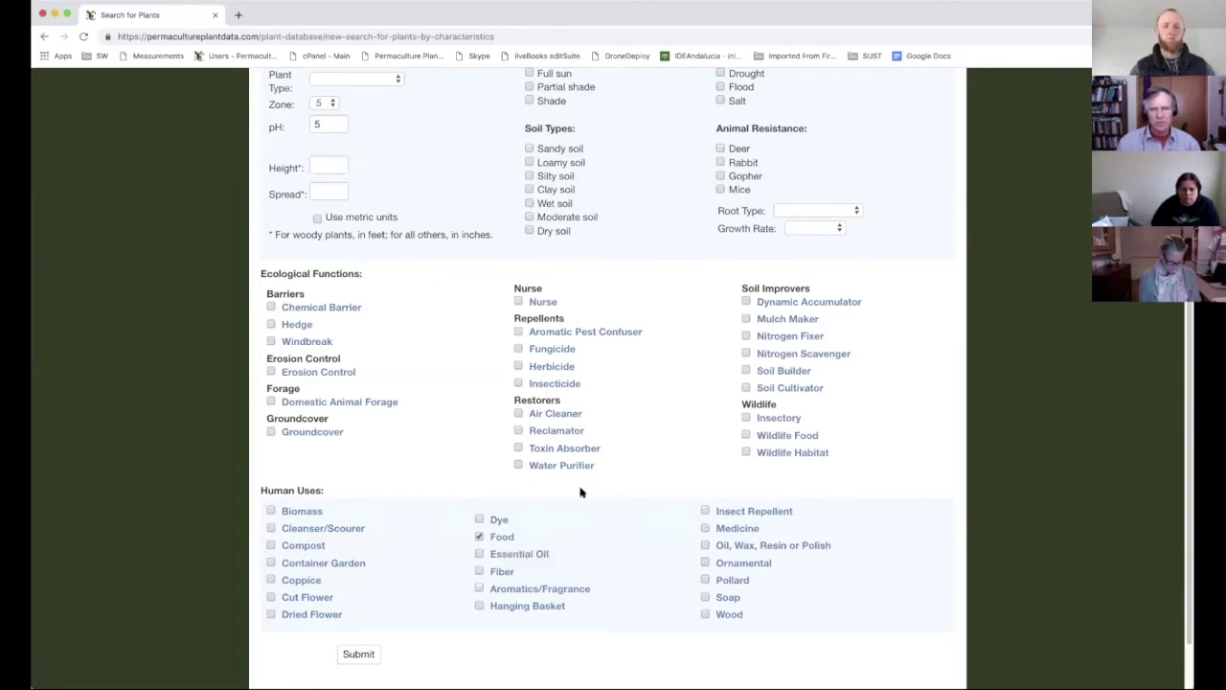
Set the pH to 6 and add partial shade as the sun requirement
{"action": "scroll", "coordinate": [1188, 348], "scroll_direction": "up", "scroll_amount": 3}
{"action": "scroll", "coordinate": [334, 245], "scroll_direction": "down", "scroll_amount": 2}
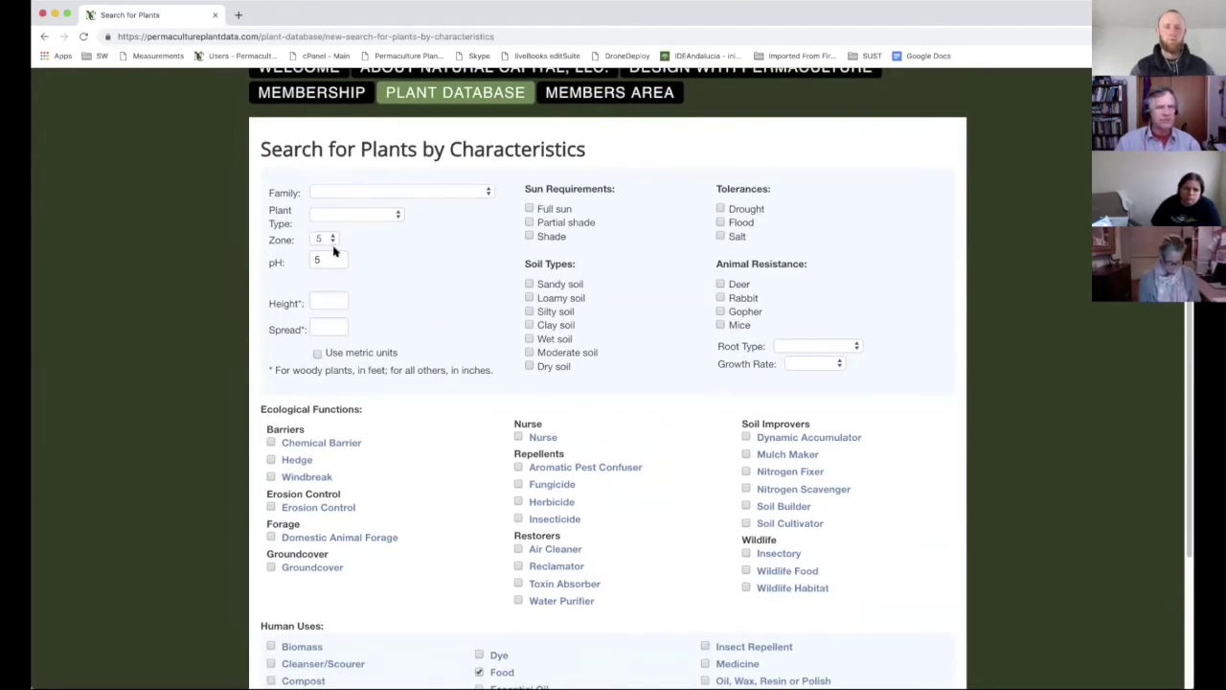
{"action": "left_click", "coordinate": [323, 259]}
{"action": "type", "text": "6"}
{"action": "left_click", "coordinate": [329, 301]}
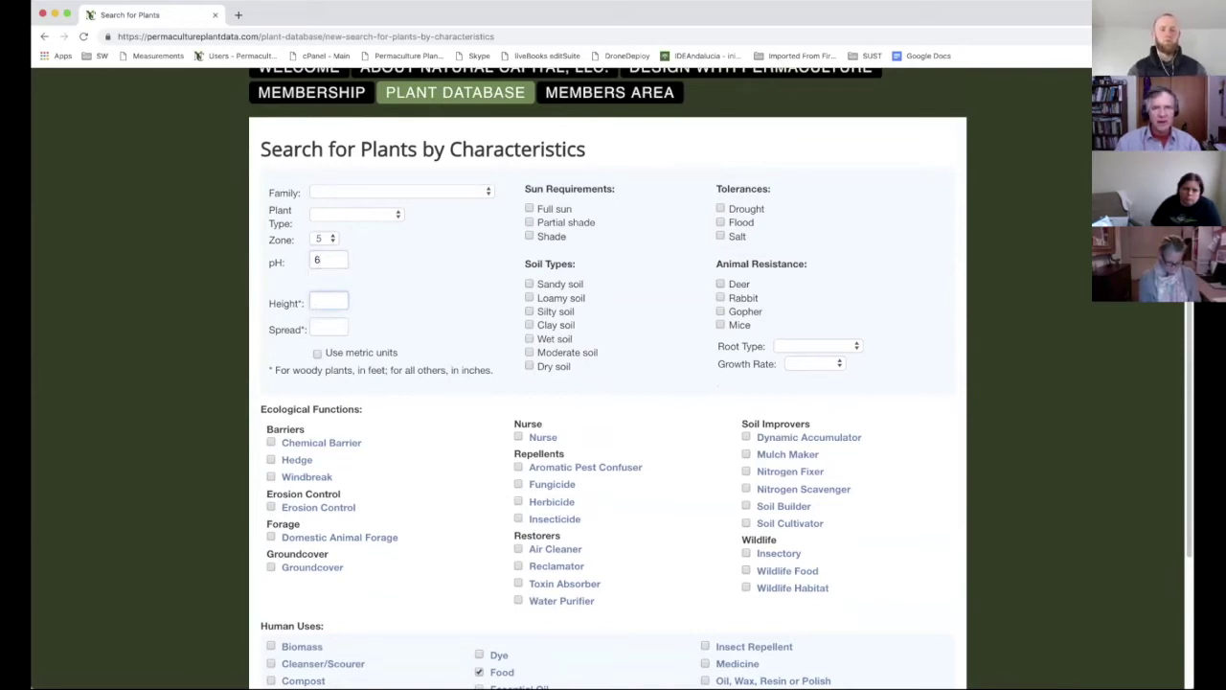
{"action": "left_click", "coordinate": [530, 222]}
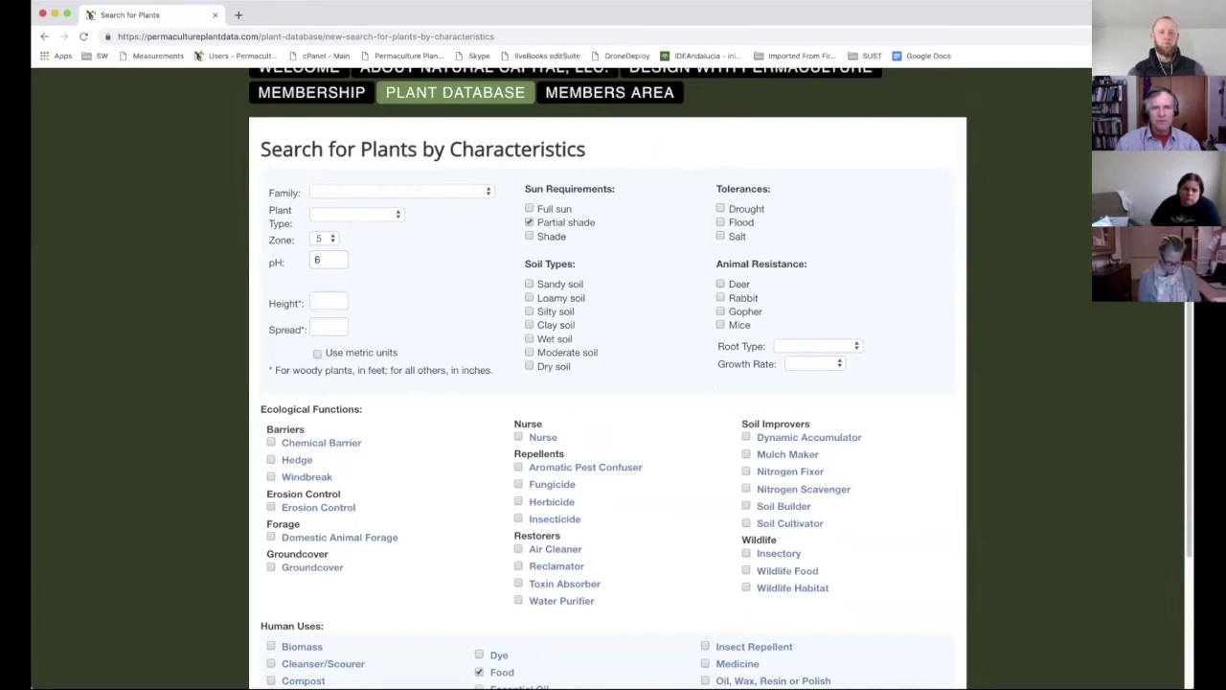
Clear the partial shade requirement and select clay and moderate as the soil types
{"action": "left_click", "coordinate": [530, 222]}
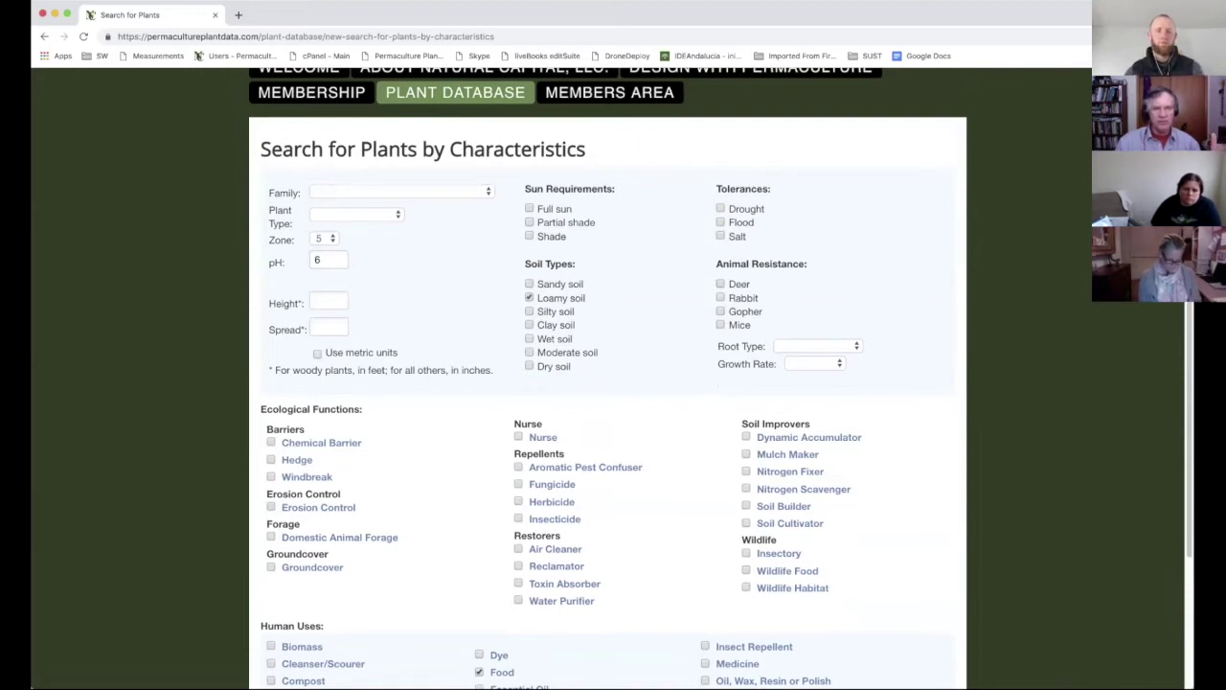
{"action": "left_click", "coordinate": [529, 325]}
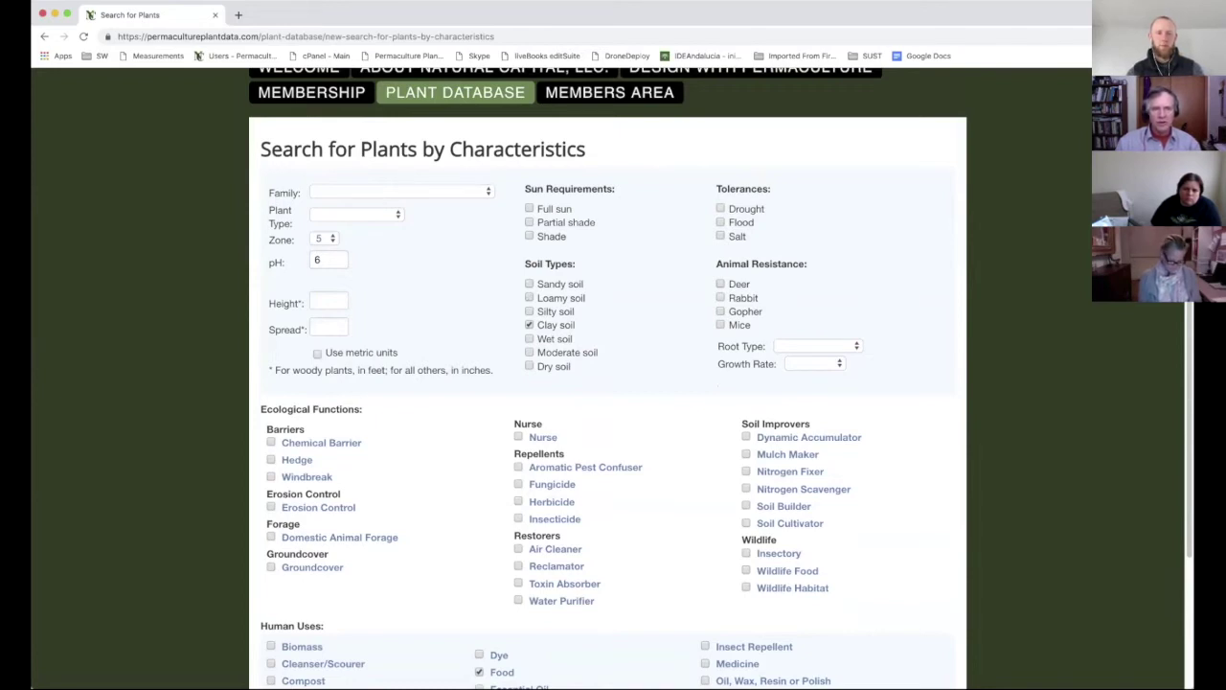
{"action": "left_click", "coordinate": [529, 352]}
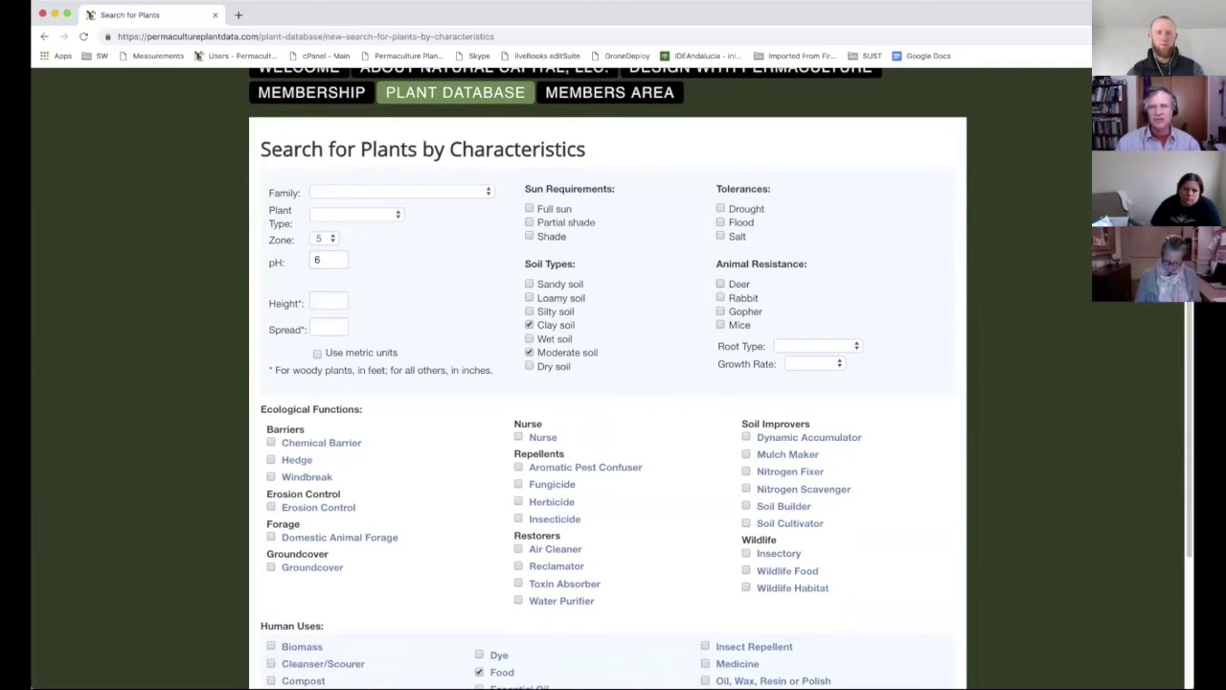
Submit the characteristics search and skim the list of matching plants
{"action": "scroll", "coordinate": [607, 383], "scroll_direction": "down", "scroll_amount": 5}
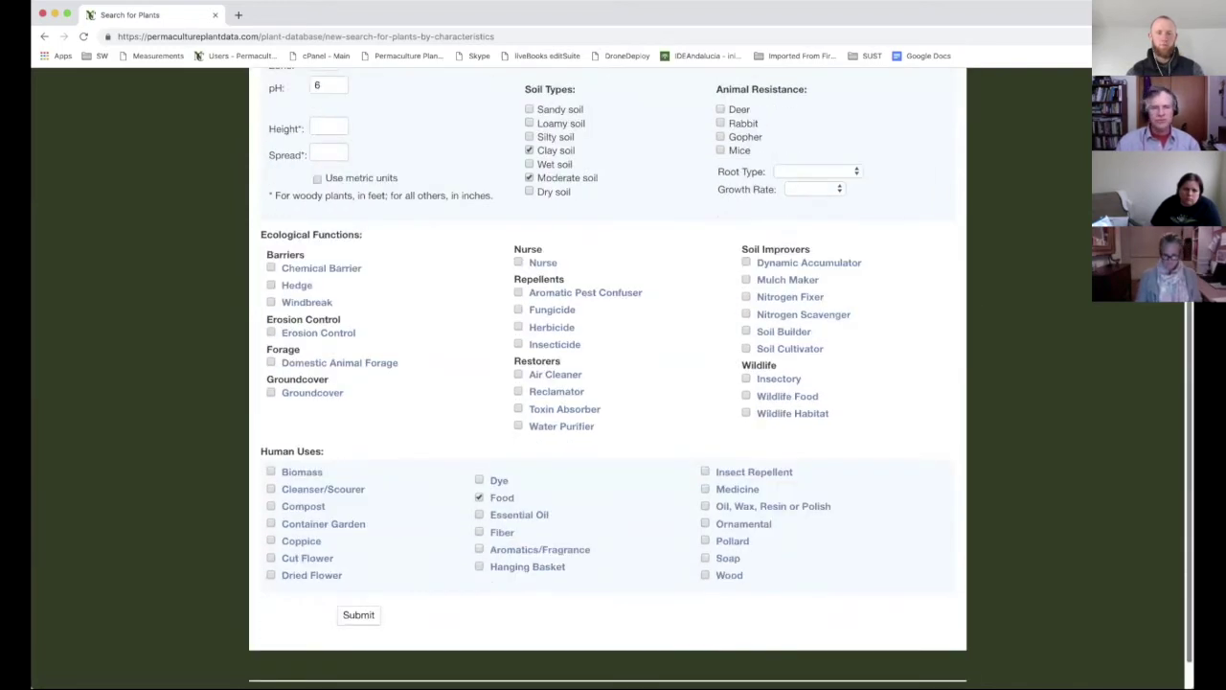
{"action": "left_click", "coordinate": [358, 588]}
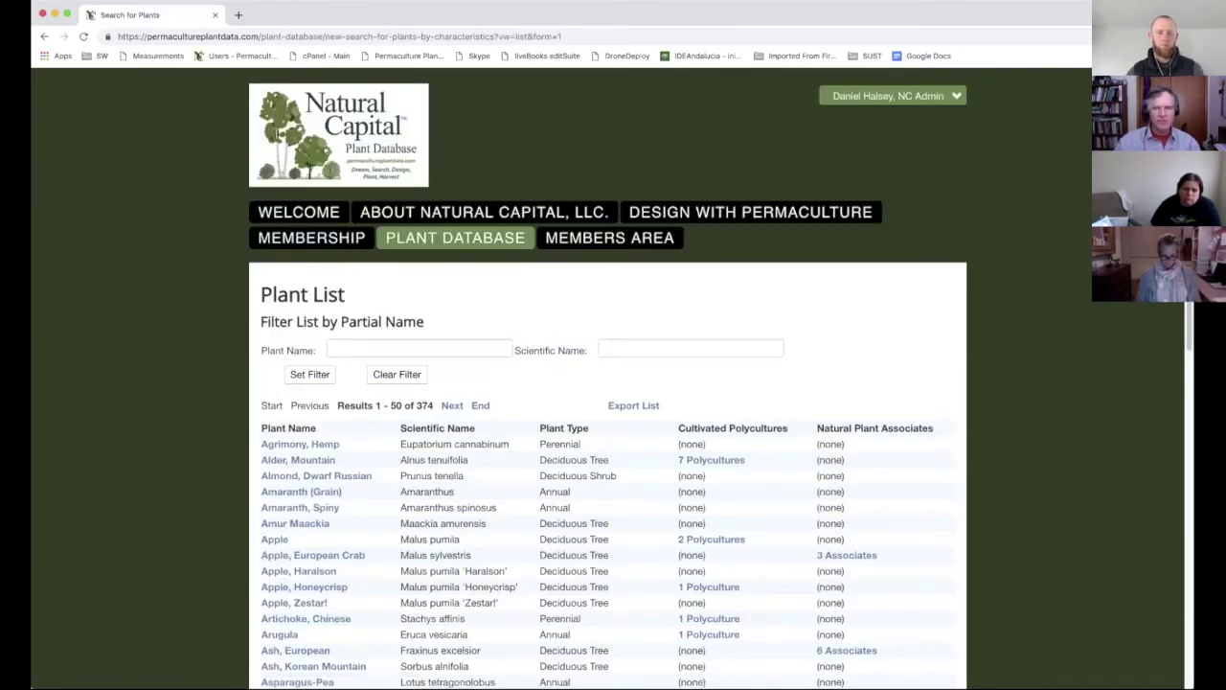
{"action": "scroll", "coordinate": [607, 383], "scroll_direction": "down", "scroll_amount": 10}
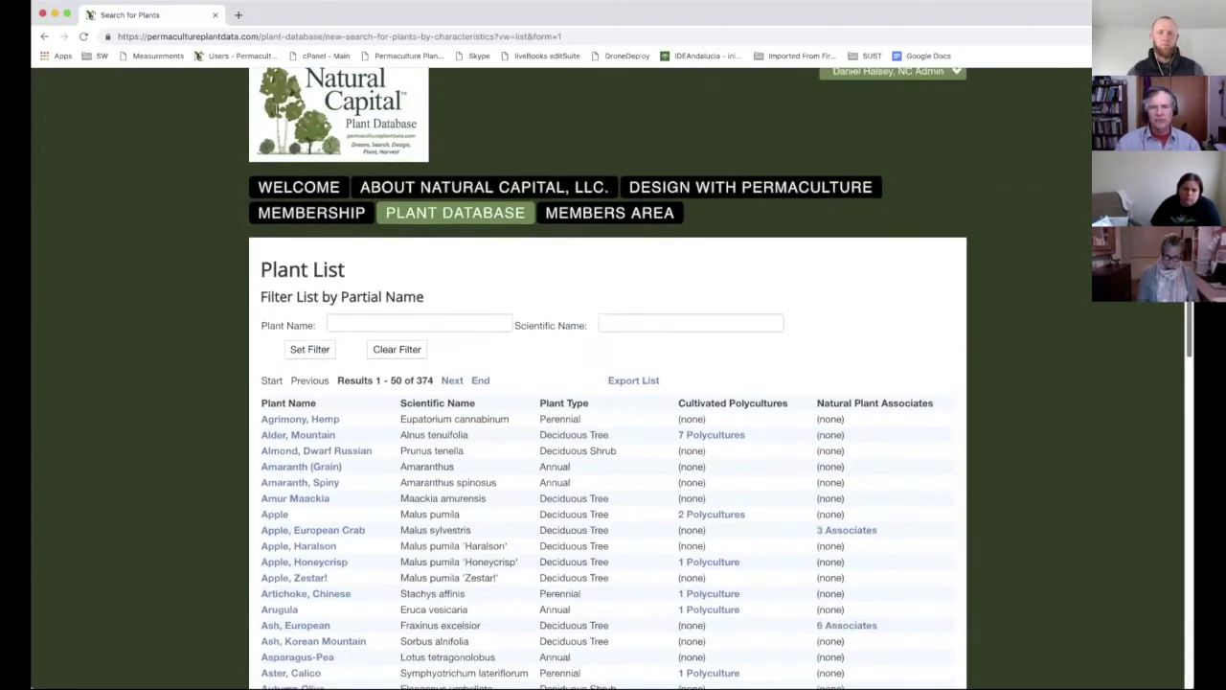
{"action": "scroll", "coordinate": [607, 383], "scroll_direction": "up", "scroll_amount": 15}
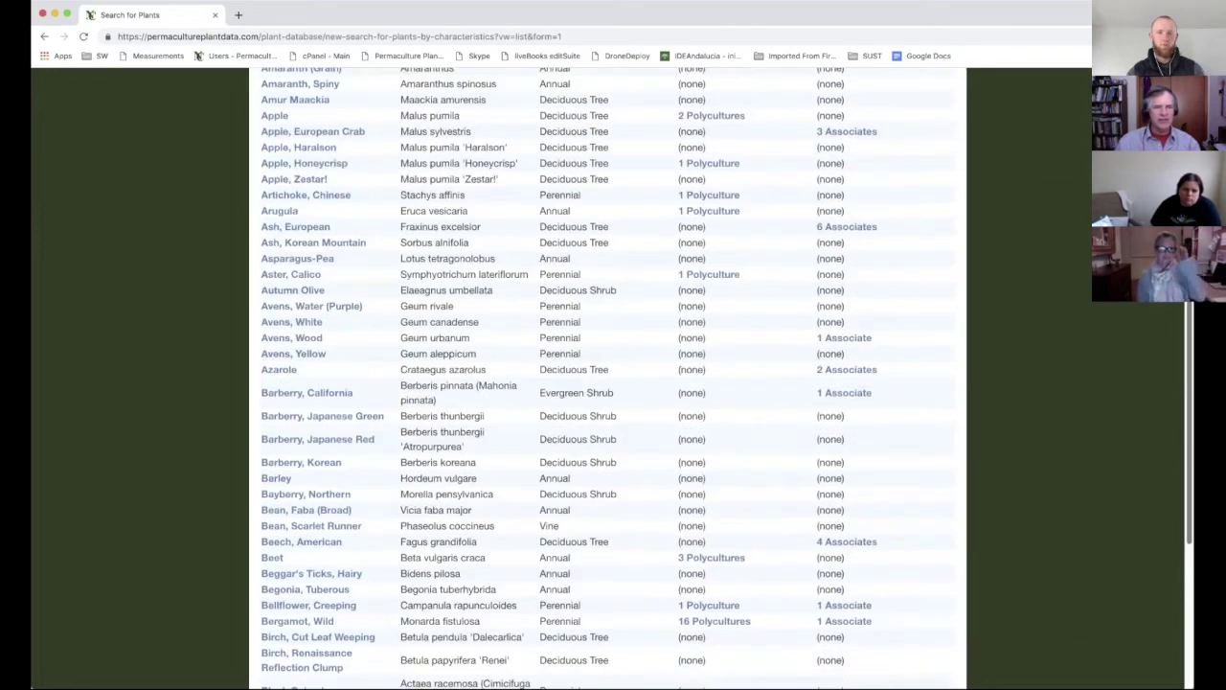
Return to the search form and review the chosen zone, pH, soil and use criteria
{"action": "left_click", "coordinate": [44, 36]}
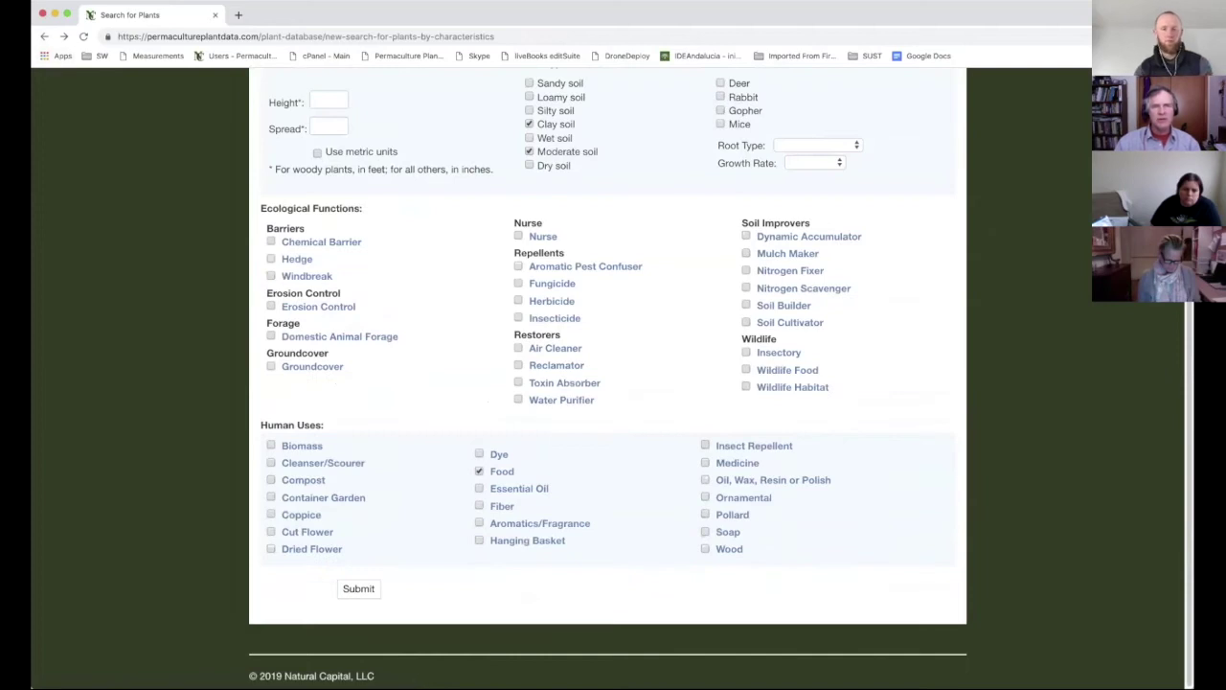
{"action": "scroll", "coordinate": [608, 384], "scroll_direction": "up", "scroll_amount": 5}
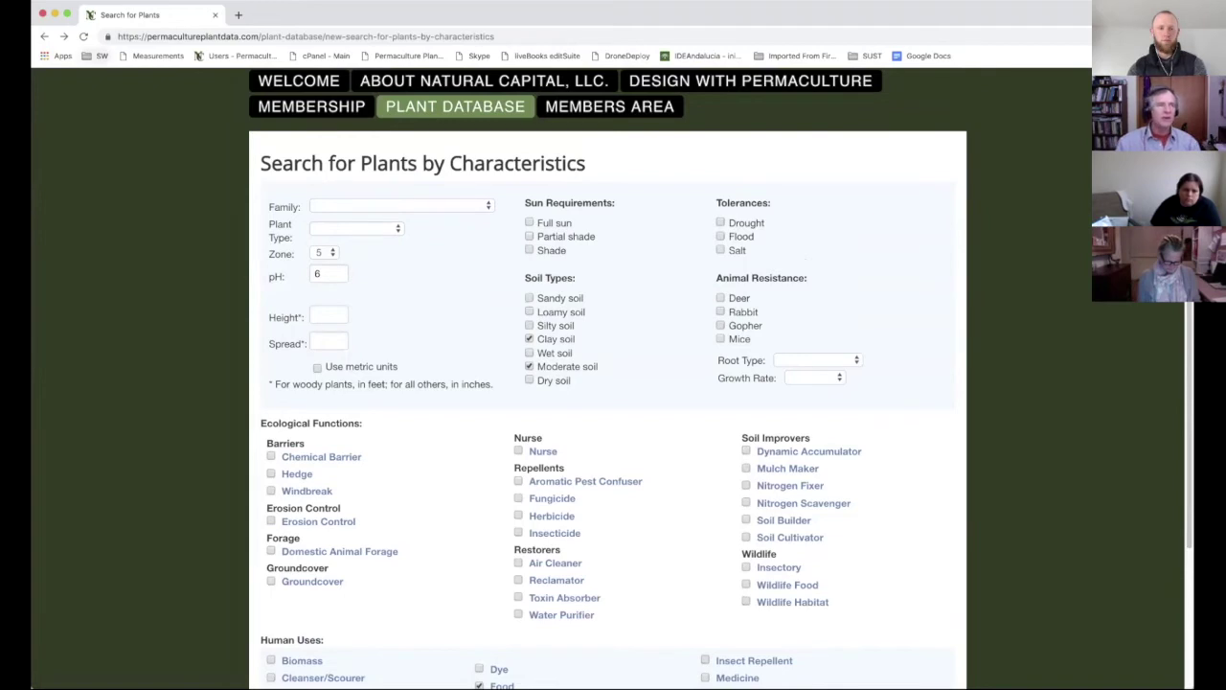
{"action": "key", "text": "super+bracketright"}
{"action": "key", "text": "super+bracketleft"}
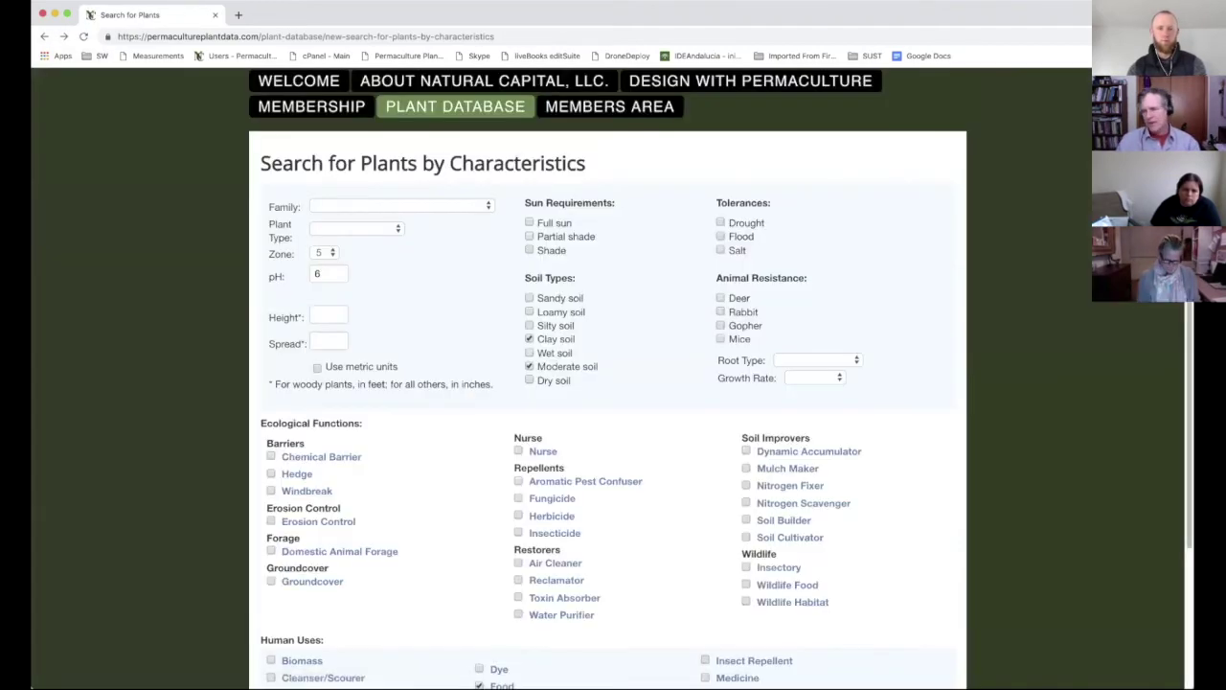
Run the search again with the same criteria and export the resulting plant list as a CSV file
{"action": "scroll", "coordinate": [607, 379], "scroll_direction": "down", "scroll_amount": 5}
{"action": "left_click", "coordinate": [358, 587]}
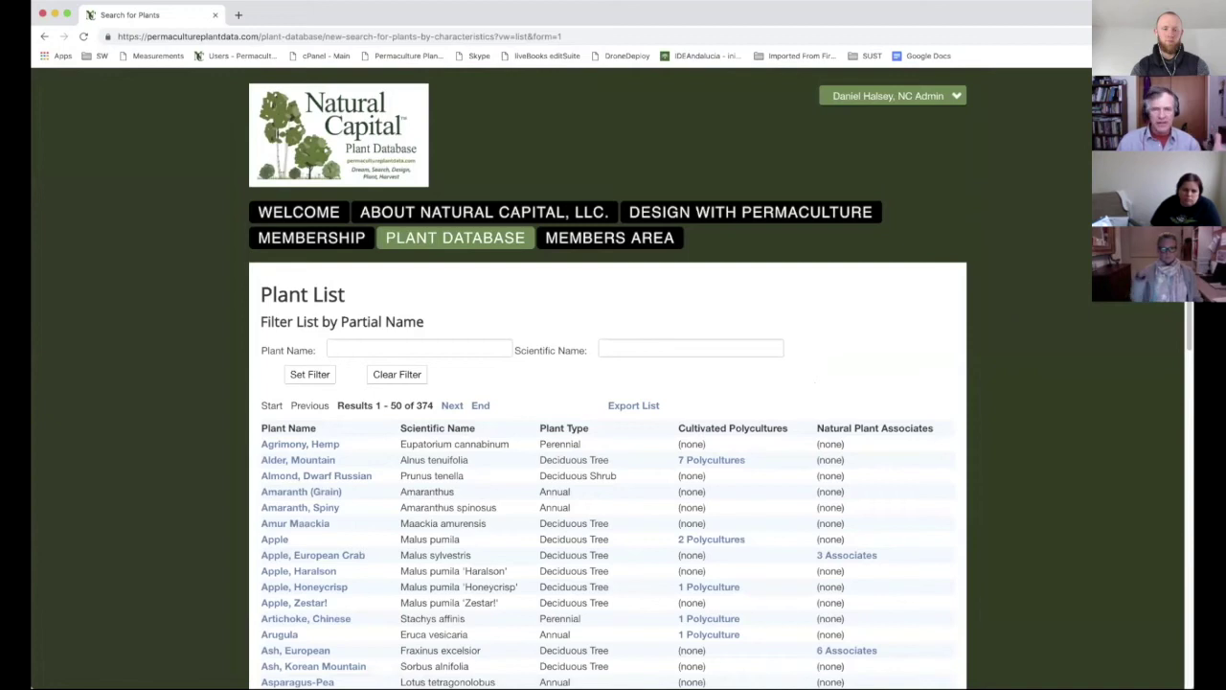
{"action": "scroll", "coordinate": [614, 383], "scroll_direction": "down", "scroll_amount": 3}
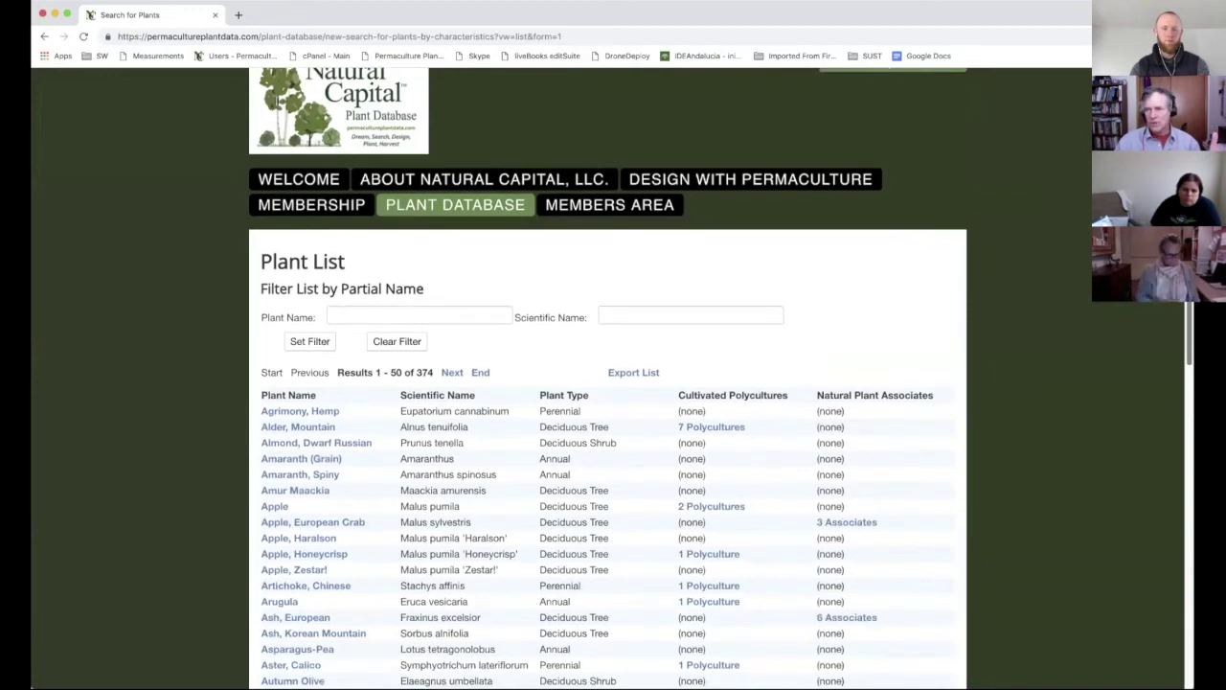
{"action": "scroll", "coordinate": [614, 383], "scroll_direction": "down", "scroll_amount": 2}
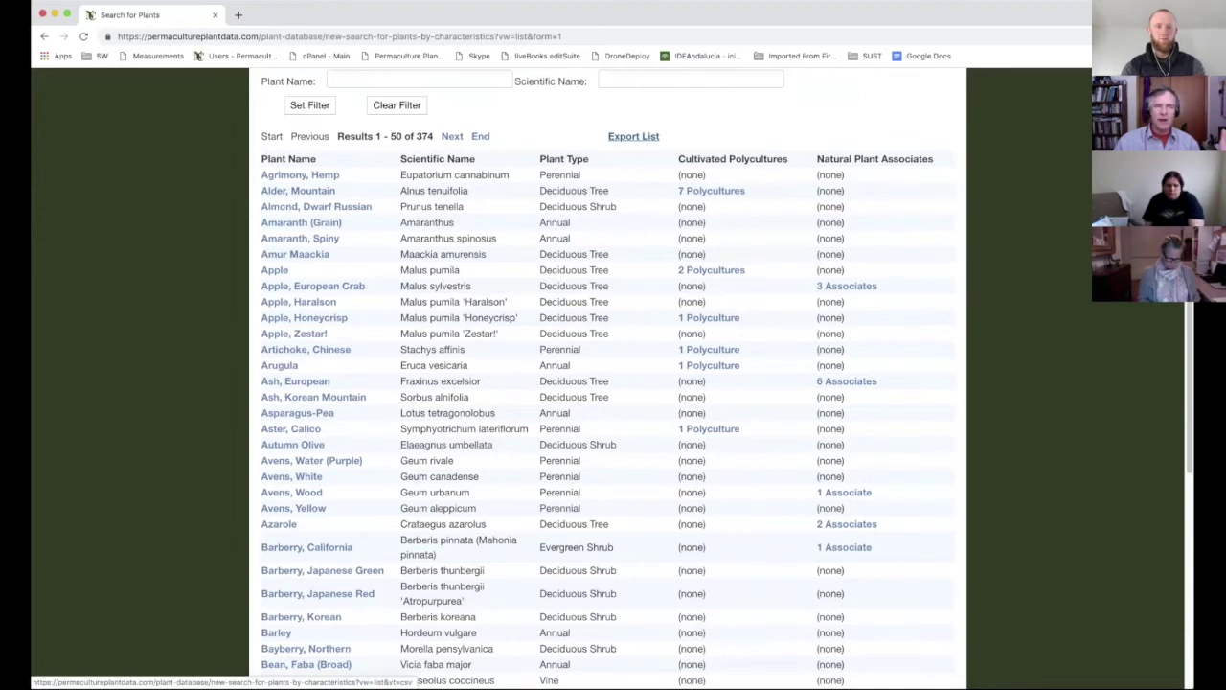
{"action": "left_click", "coordinate": [633, 136]}
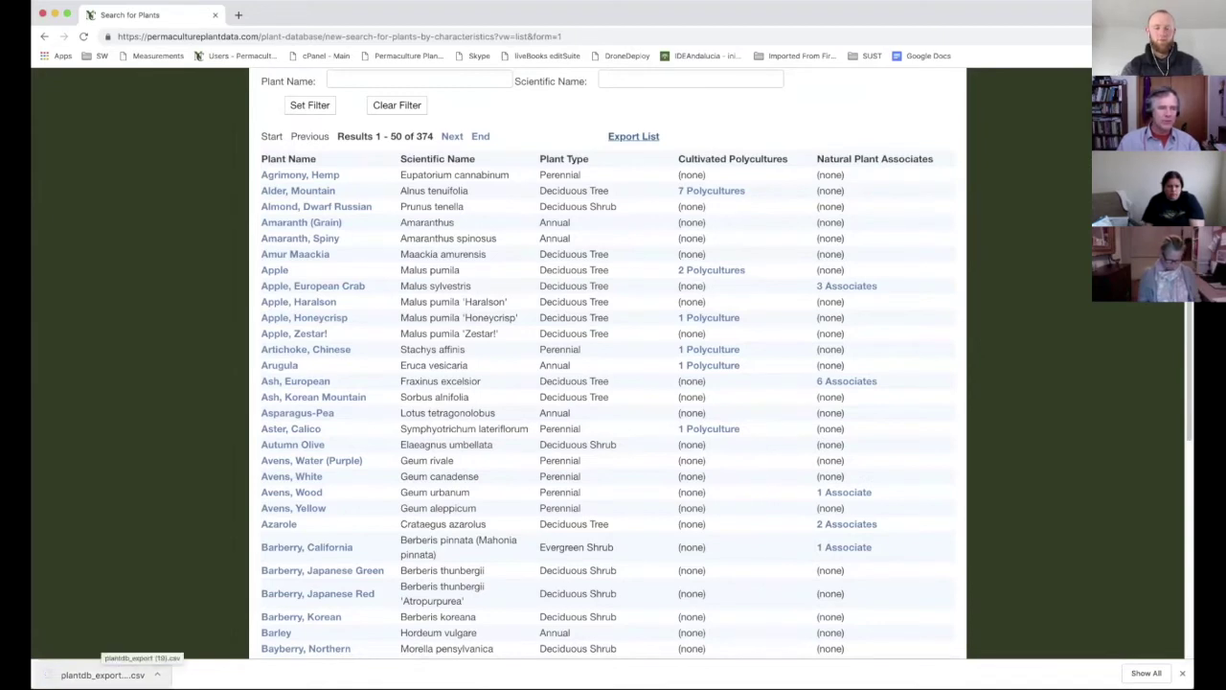
Open the exported plant CSV in Excel and skim through its rows
{"action": "left_click", "coordinate": [103, 674]}
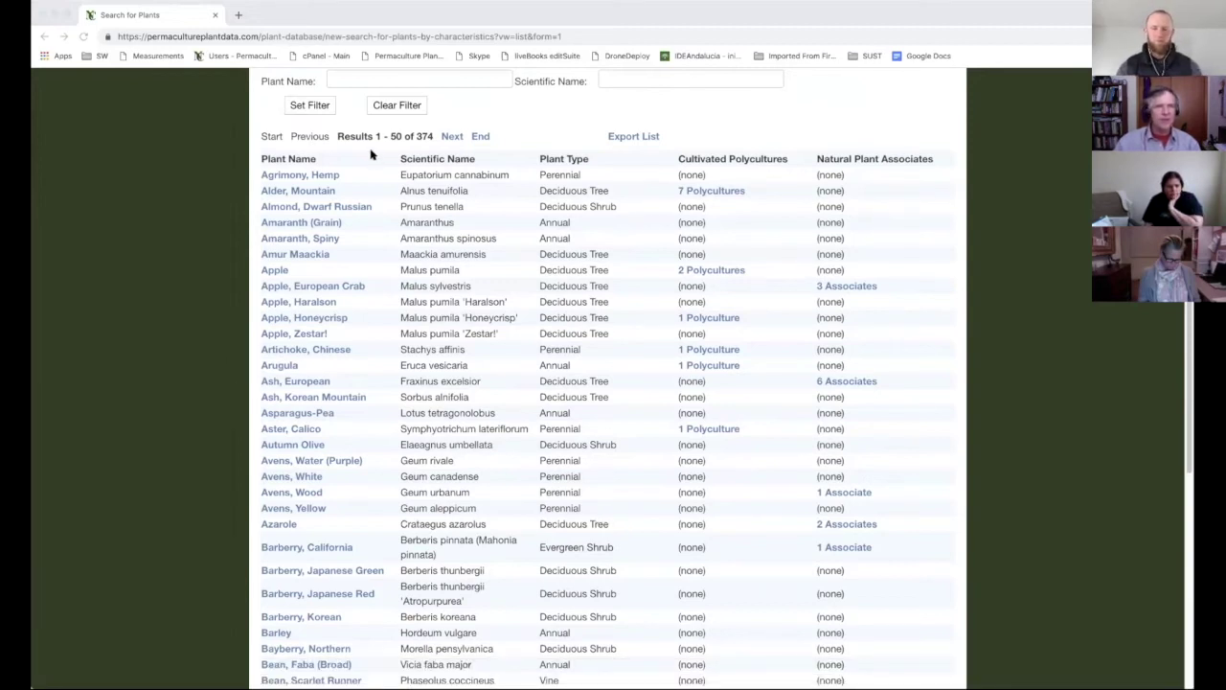
{"action": "left_click", "coordinate": [184, 103]}
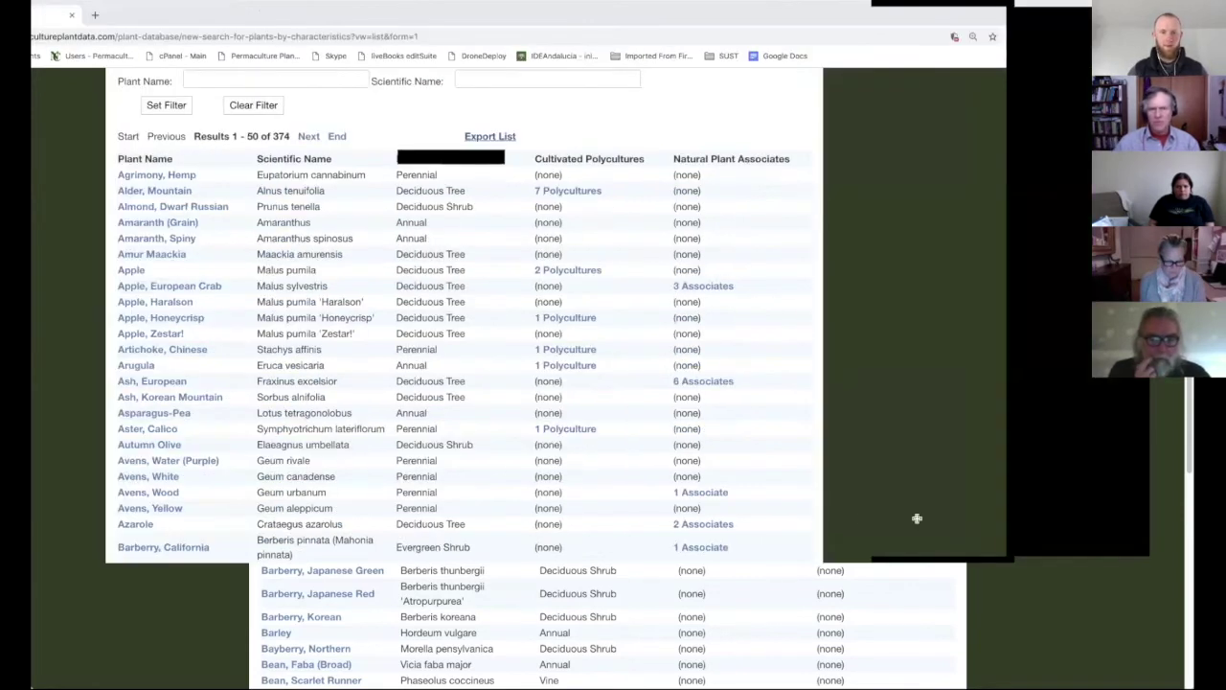
{"action": "key", "text": "super+Tab"}
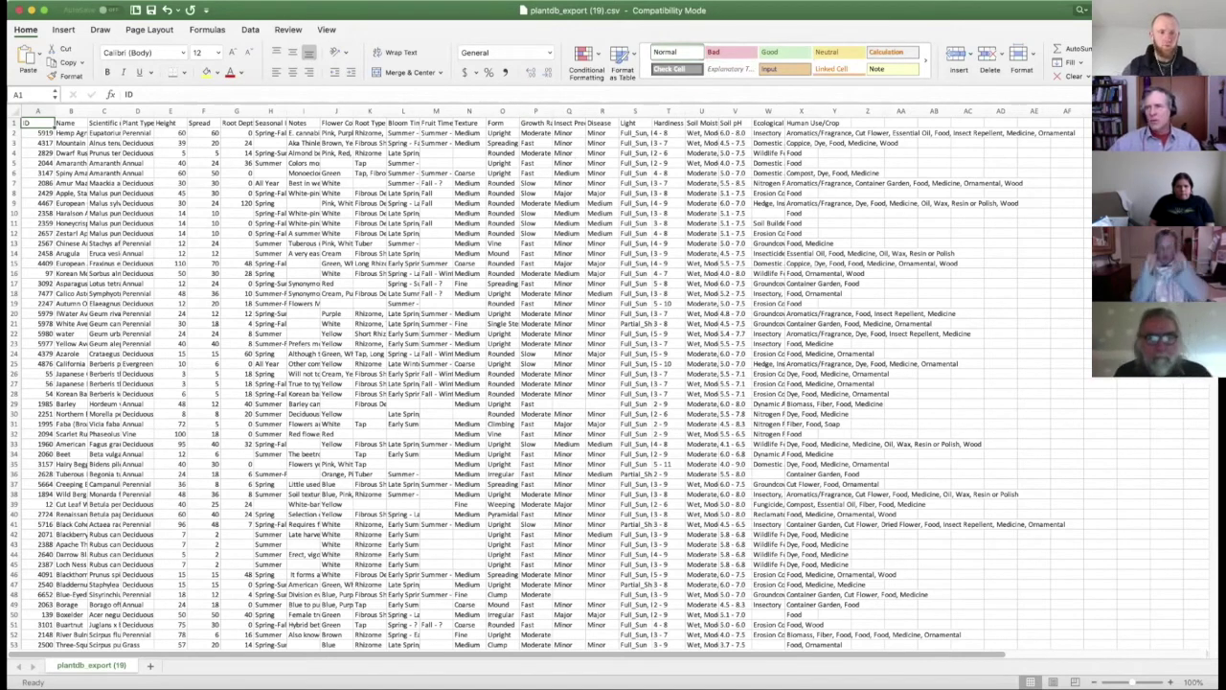
{"action": "scroll", "coordinate": [546, 383], "scroll_direction": "down", "scroll_amount": 20}
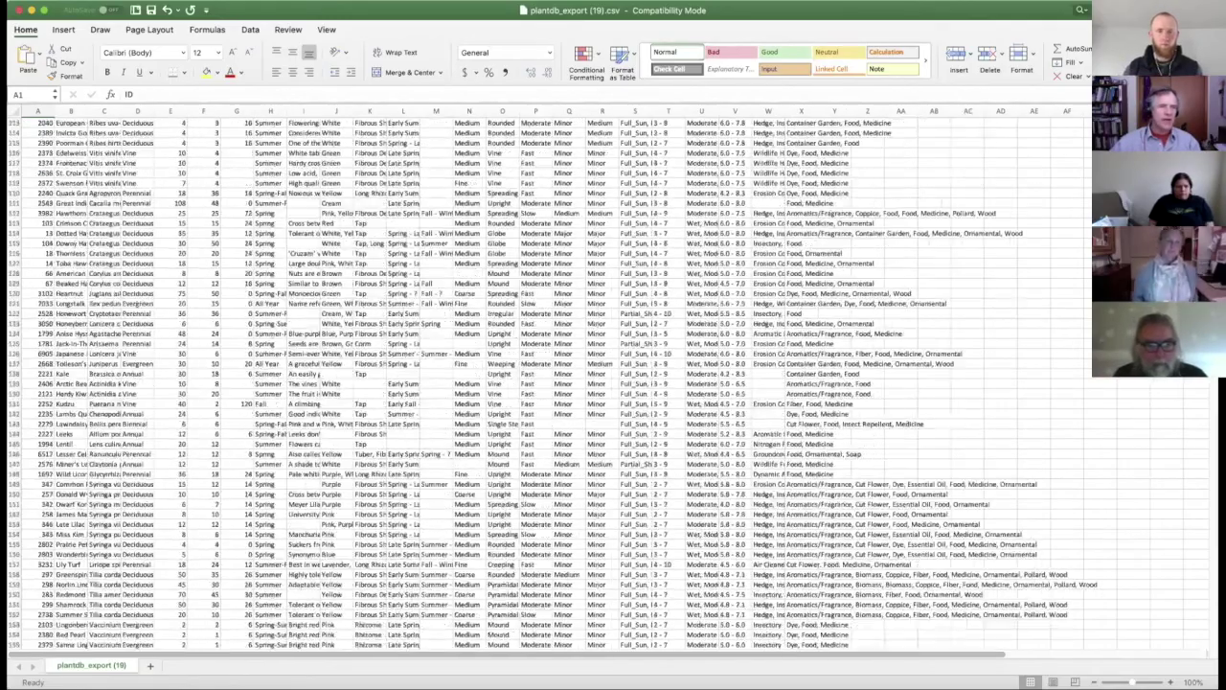
{"action": "scroll", "coordinate": [1061, 145], "scroll_direction": "up", "scroll_amount": 20}
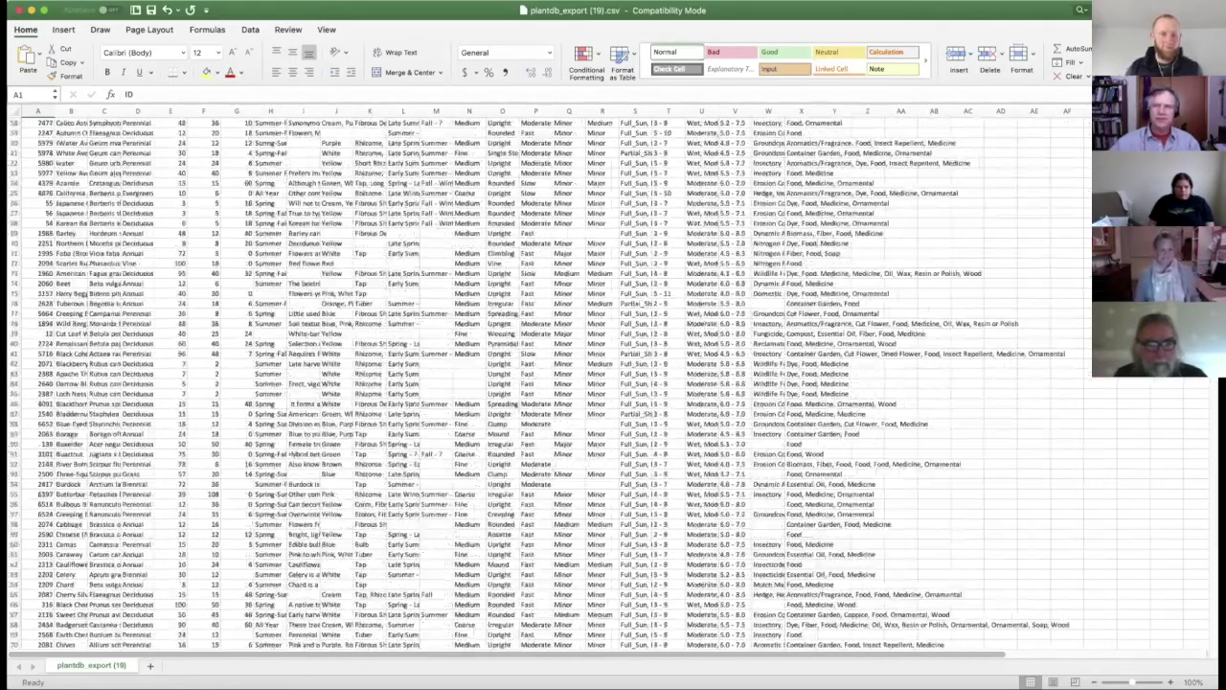
Rename the plantdb_export (19) worksheet to Plant List
{"action": "double_click", "coordinate": [91, 664]}
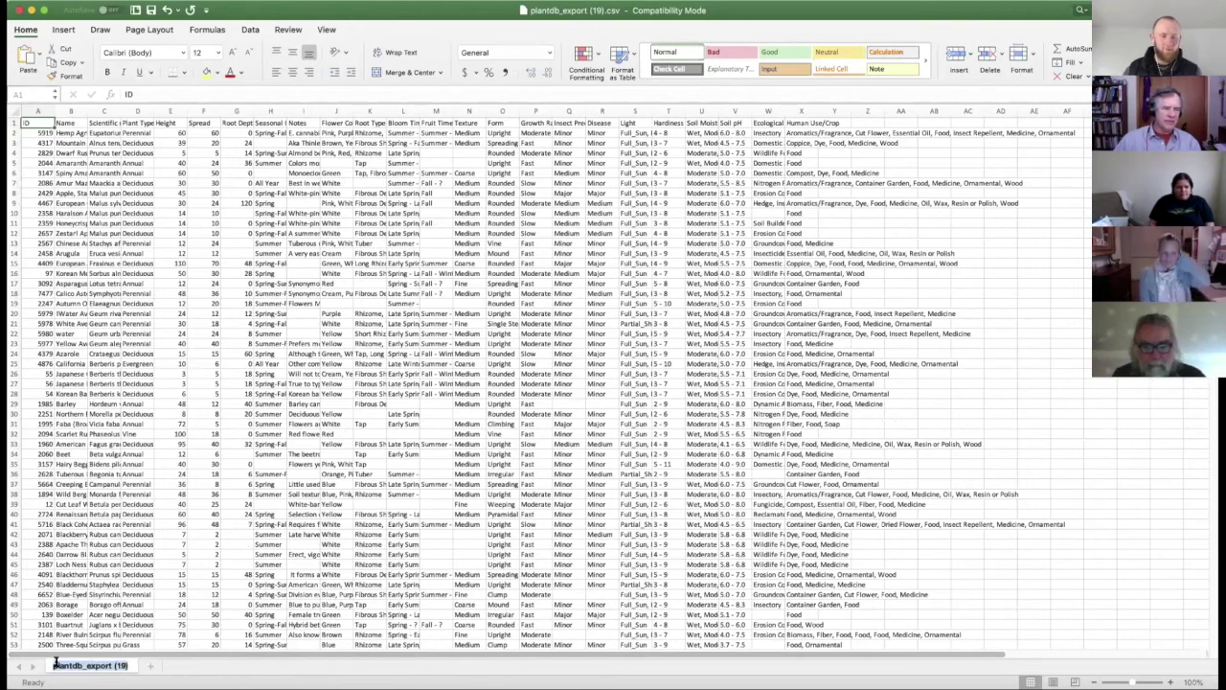
{"action": "type", "text": "plant List"}
{"action": "key", "text": "Return"}
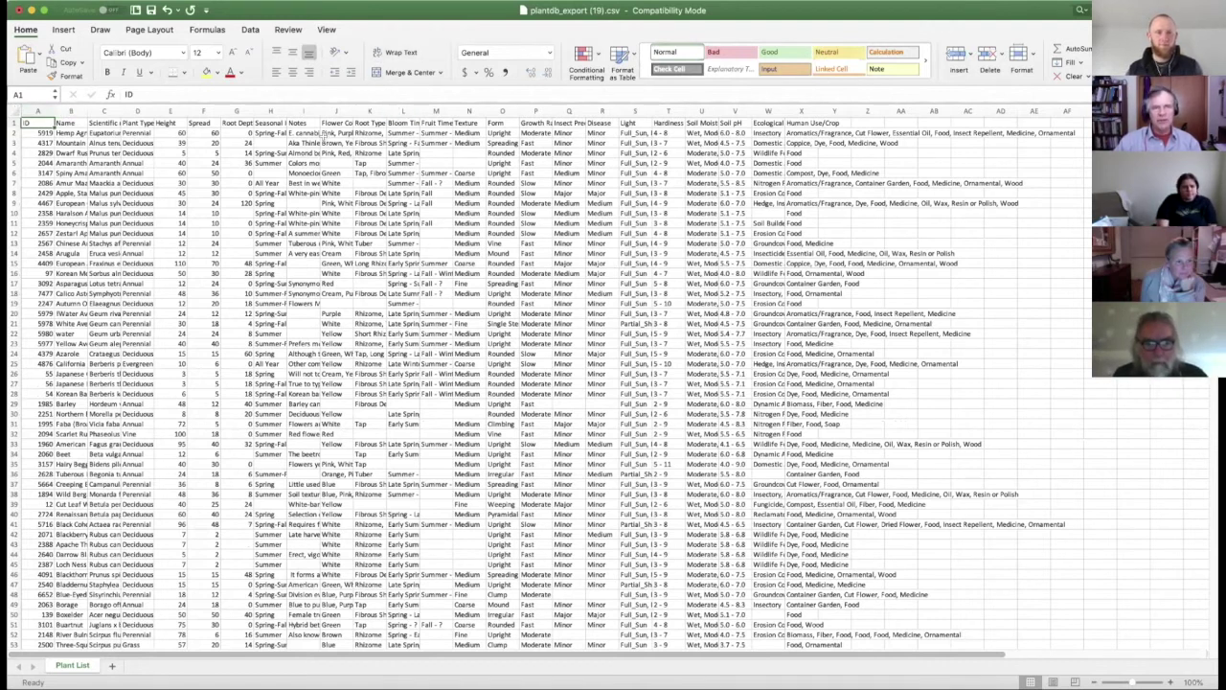
Select the whole sheet and set up a custom sort with Plant Type, A to Z, as the first level
{"action": "left_click", "coordinate": [15, 112]}
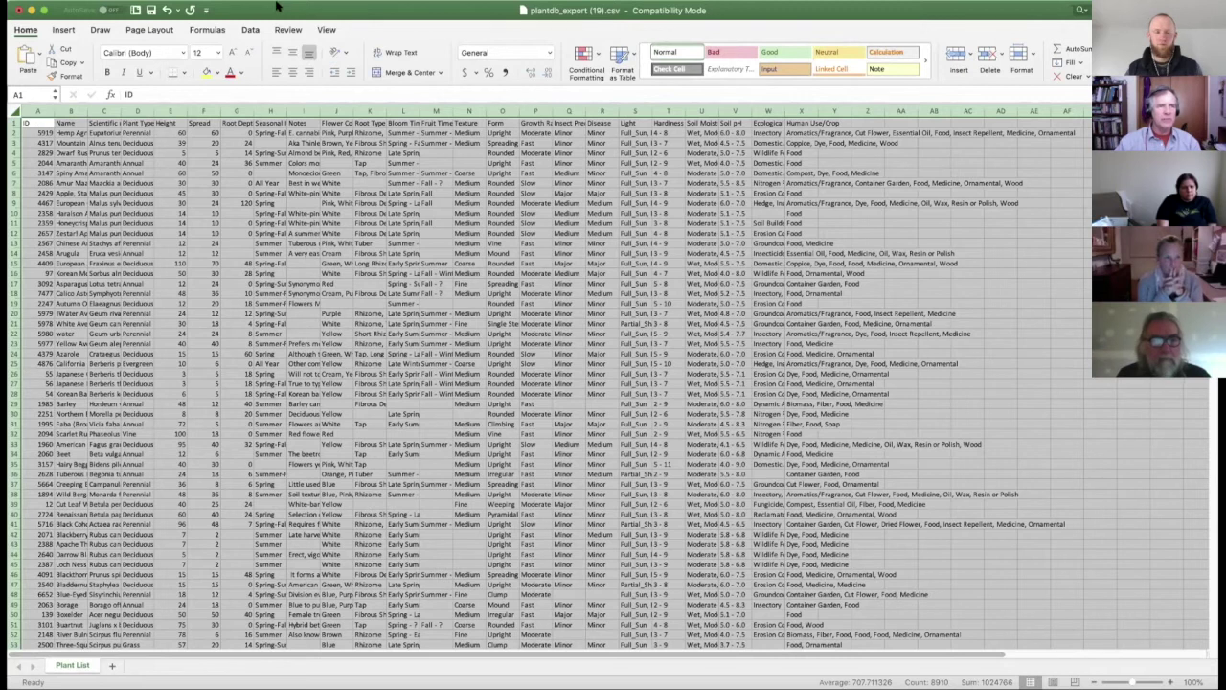
{"action": "left_click", "coordinate": [248, 29]}
{"action": "left_click", "coordinate": [283, 8]}
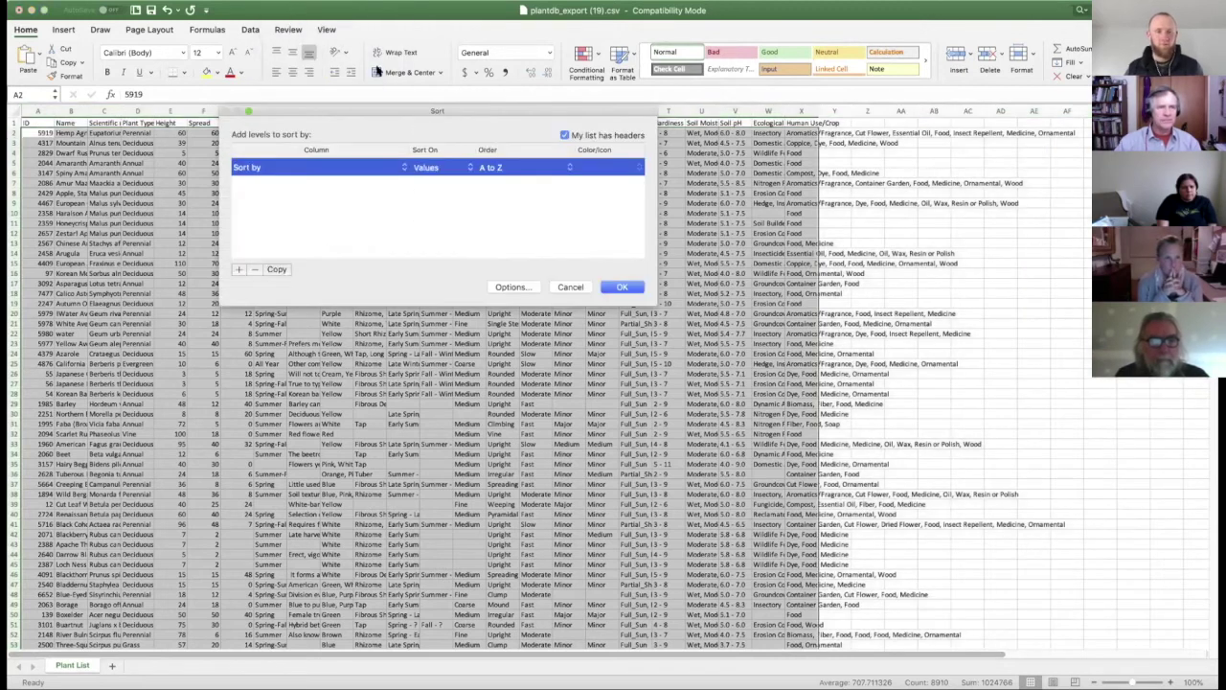
{"action": "left_click", "coordinate": [238, 270]}
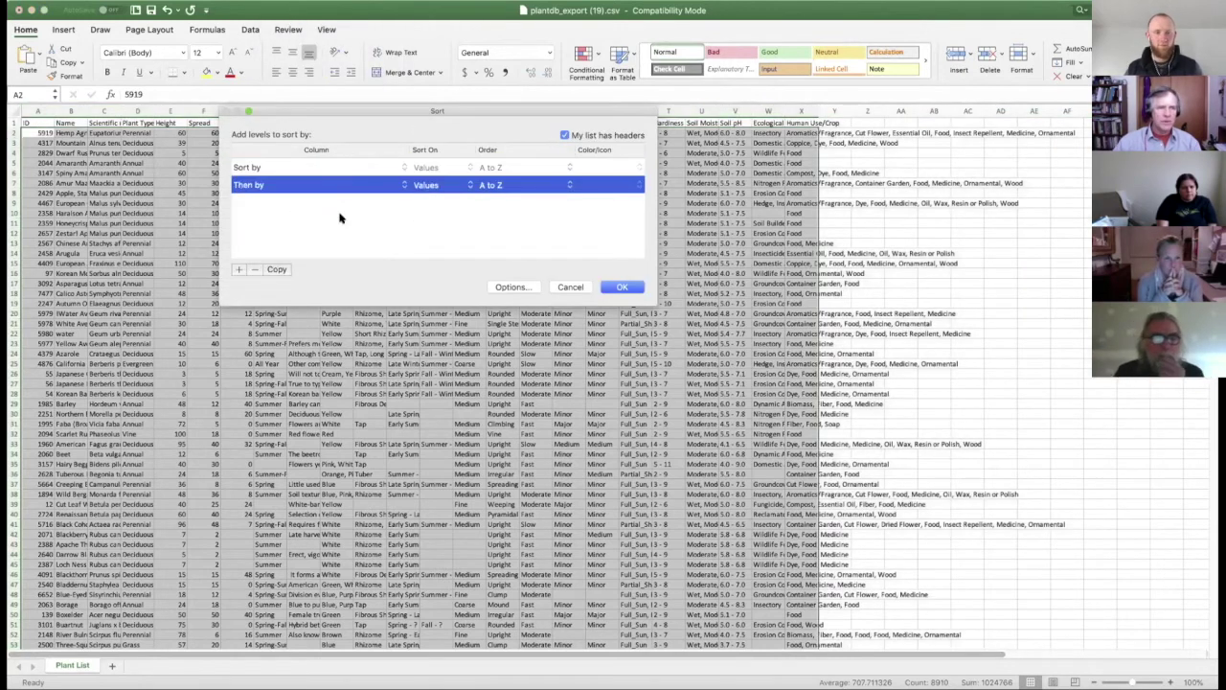
{"action": "left_click", "coordinate": [398, 169]}
{"action": "left_click", "coordinate": [328, 201]}
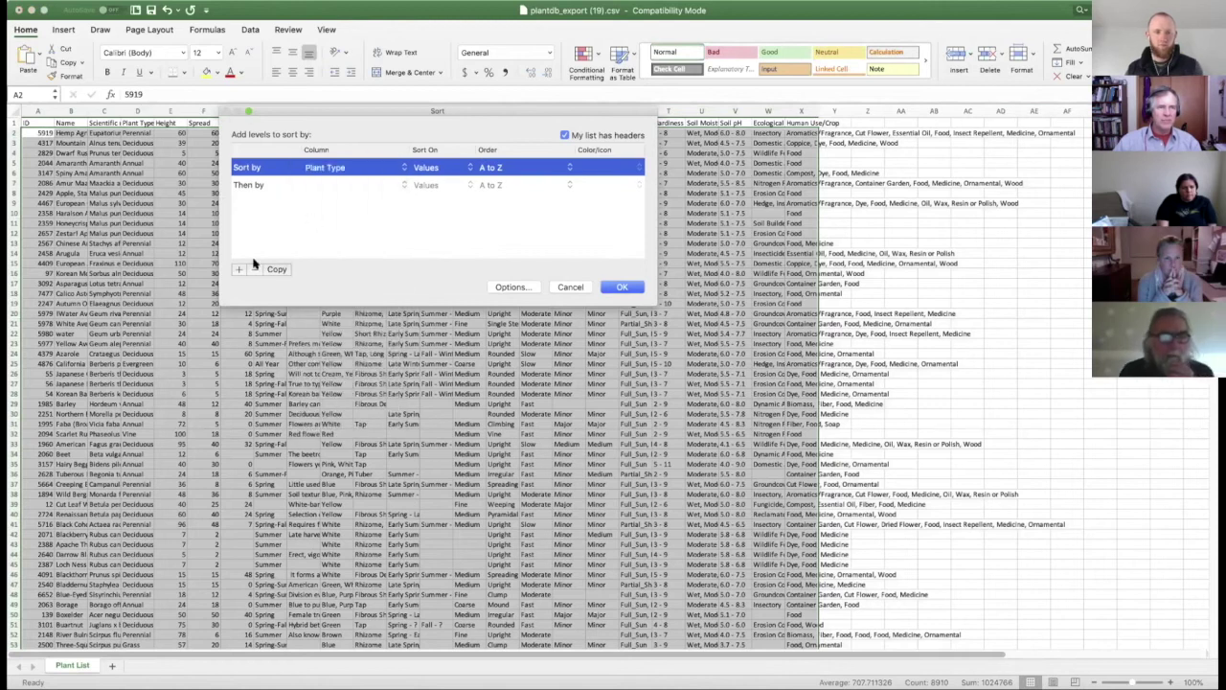
Set Scientific name as the second sort level, remove the spare empty level and apply the sort
{"action": "left_click", "coordinate": [239, 270]}
{"action": "left_click", "coordinate": [348, 185]}
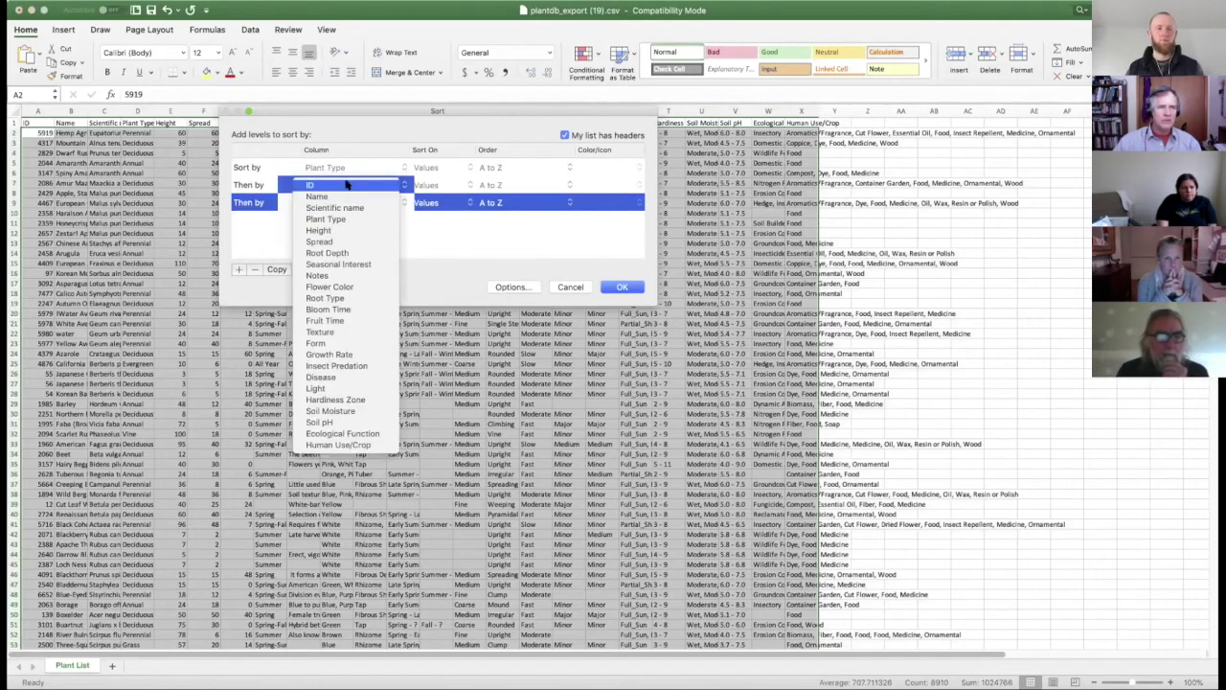
{"action": "left_click", "coordinate": [327, 208]}
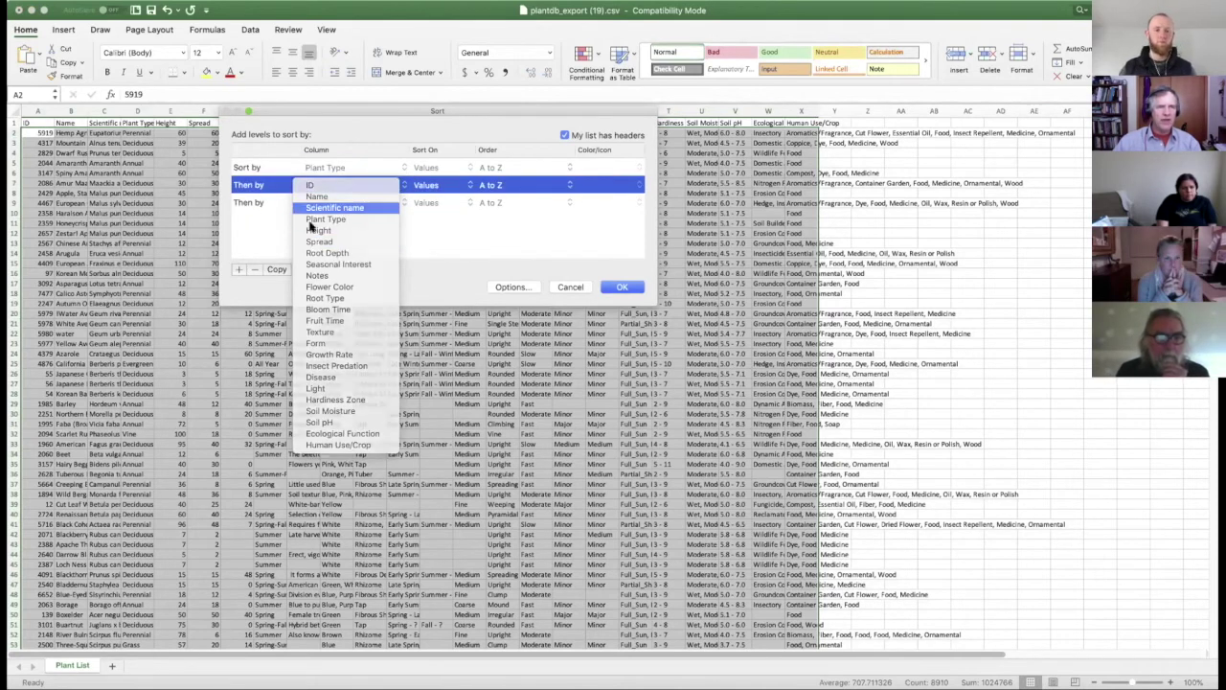
{"action": "left_click", "coordinate": [258, 202]}
{"action": "left_click", "coordinate": [255, 269]}
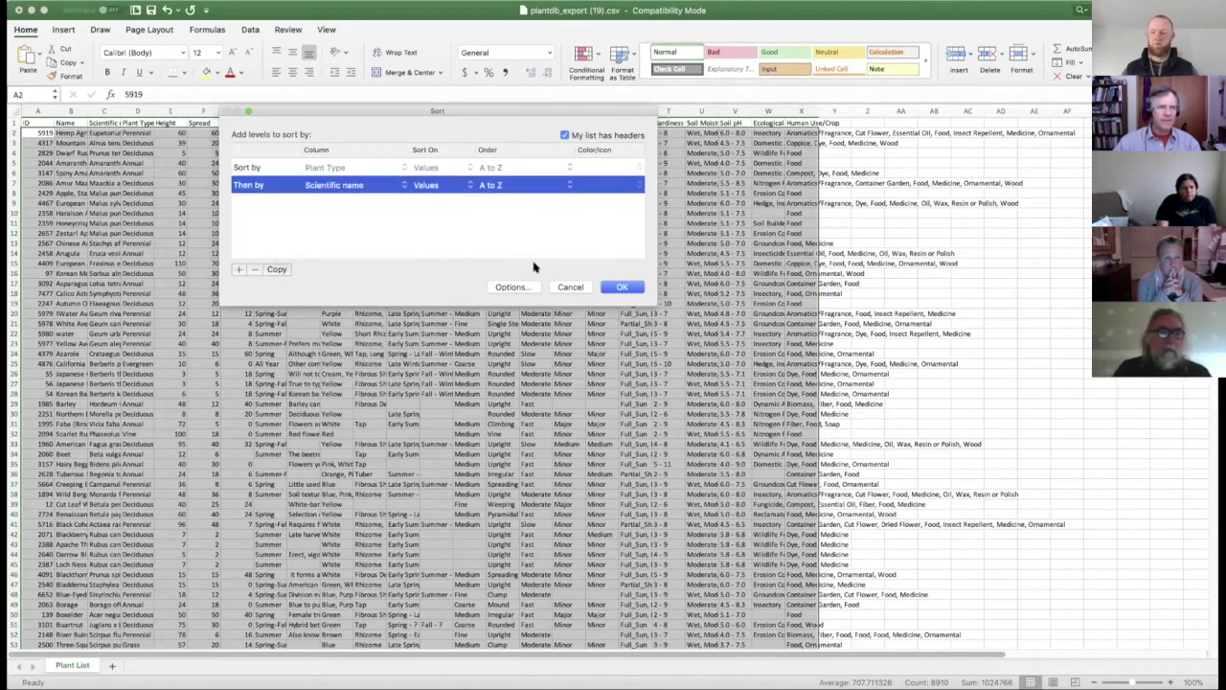
{"action": "left_click", "coordinate": [624, 290]}
Widen the columns so that the Name, Scientific name and Plant Type entries can be read in full
{"action": "left_click", "coordinate": [228, 354]}
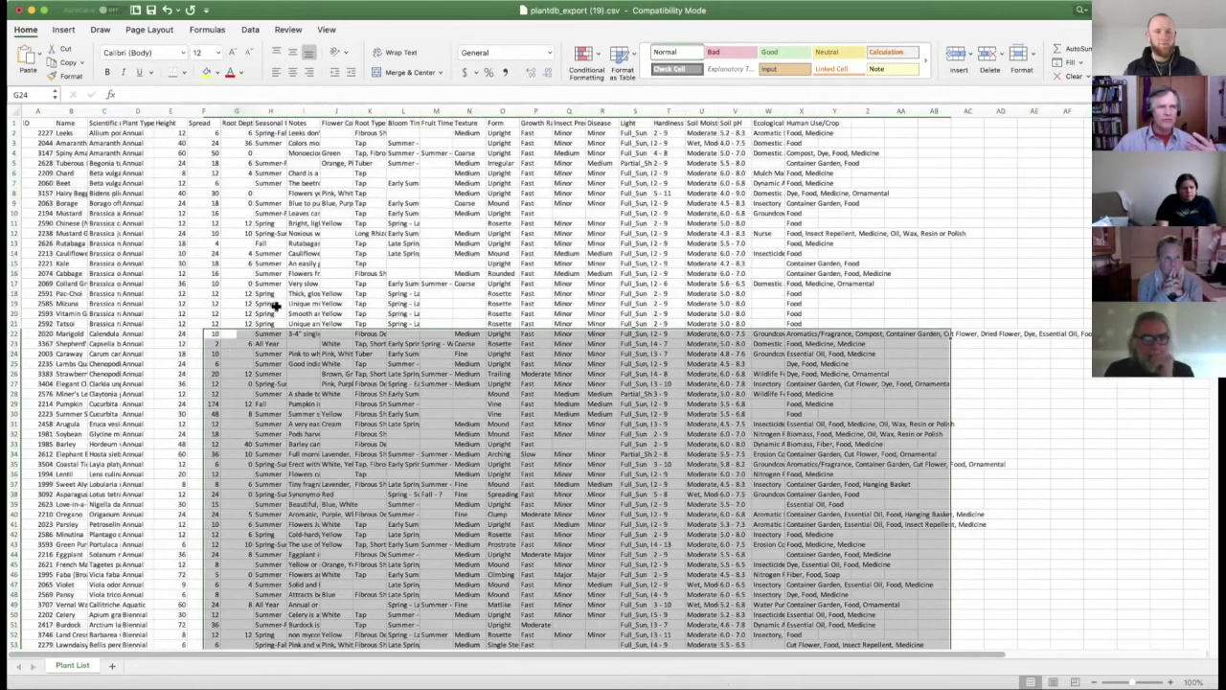
{"action": "left_click_drag", "start_coordinate": [120, 111], "coordinate": [227, 112]}
{"action": "left_click_drag", "start_coordinate": [140, 111], "coordinate": [154, 111]}
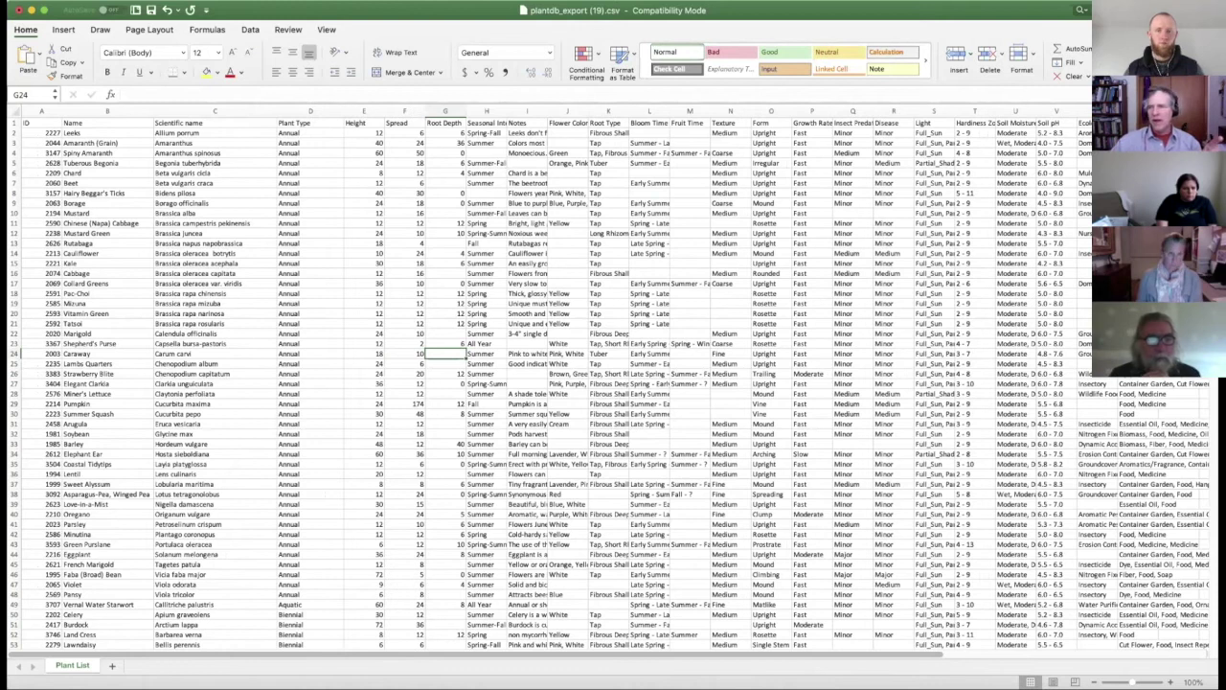
Go down through the sorted plant list from the annuals through the biennials to the deciduous shrubs at row 87
{"action": "key", "text": "Down"}
{"action": "key", "text": "Down"}
{"action": "key", "text": "Down"}
{"action": "key", "text": "Down"}
{"action": "key", "text": "Down"}
{"action": "key", "text": "Down"}
{"action": "key", "text": "Down"}
{"action": "key", "text": "Down"}
{"action": "key", "text": "Down"}
{"action": "key", "text": "Down"}
{"action": "key", "text": "Down"}
{"action": "key", "text": "Down"}
{"action": "key", "text": "Down"}
{"action": "key", "text": "Down"}
{"action": "key", "text": "Down"}
{"action": "key", "text": "Down"}
{"action": "key", "text": "Down"}
{"action": "key", "text": "Down"}
{"action": "key", "text": "Down"}
{"action": "key", "text": "Down"}
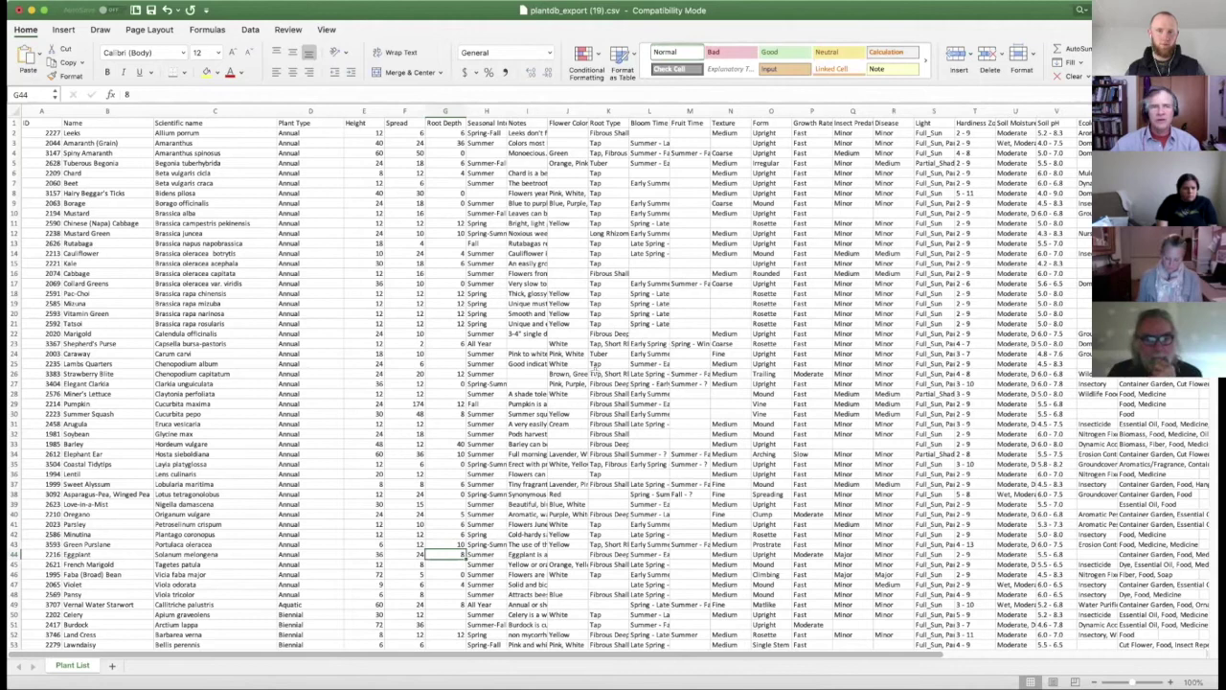
{"action": "key", "text": "Down"}
{"action": "key", "text": "Down"}
{"action": "key", "text": "Down"}
{"action": "key", "text": "Down"}
{"action": "key", "text": "Down"}
{"action": "key", "text": "Down"}
{"action": "key", "text": "Down"}
{"action": "key", "text": "Down"}
{"action": "key", "text": "Down"}
{"action": "key", "text": "Down"}
{"action": "key", "text": "Down"}
{"action": "key", "text": "Down"}
{"action": "key", "text": "Down"}
{"action": "key", "text": "Down"}
{"action": "key", "text": "Down"}
{"action": "key", "text": "Down"}
{"action": "key", "text": "Down"}
{"action": "key", "text": "Down"}
{"action": "key", "text": "Down"}
{"action": "key", "text": "Down"}
{"action": "key", "text": "Down"}
{"action": "key", "text": "Down"}
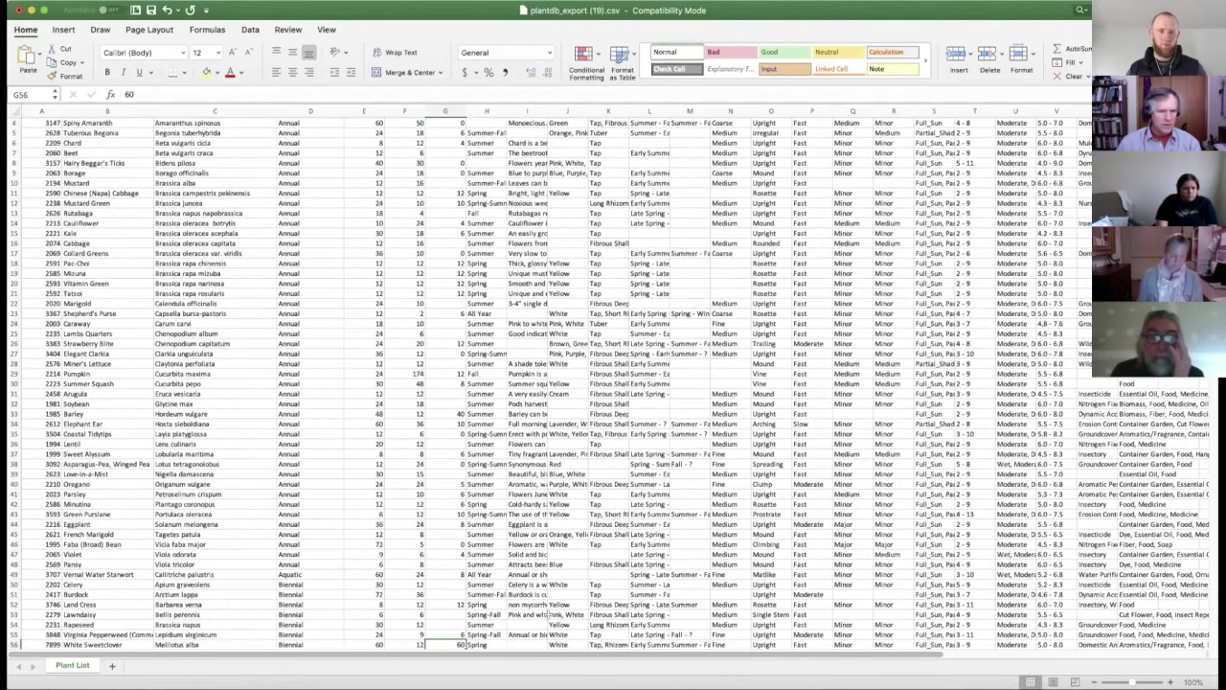
{"action": "key", "text": "Down"}
{"action": "key", "text": "Down"}
{"action": "key", "text": "Down"}
{"action": "key", "text": "Down"}
{"action": "key", "text": "Down"}
{"action": "key", "text": "Down"}
{"action": "key", "text": "Down"}
{"action": "key", "text": "Down"}
{"action": "key", "text": "Down"}
{"action": "key", "text": "Down"}
{"action": "key", "text": "Down"}
{"action": "key", "text": "Down"}
{"action": "key", "text": "Down"}
{"action": "key", "text": "Down"}
{"action": "key", "text": "Down"}
{"action": "key", "text": "Down"}
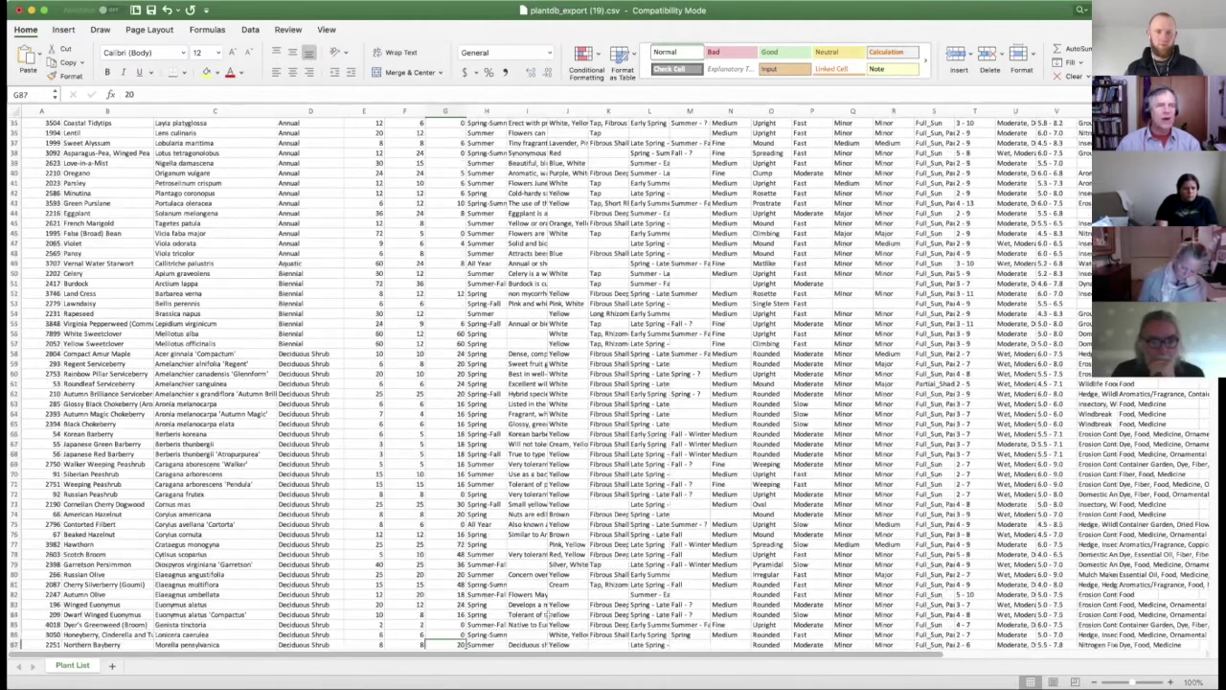
Go back up the list from the deciduous shrubs to the Violet row among the annuals
{"action": "key", "text": "Up"}
{"action": "key", "text": "Up"}
{"action": "key", "text": "Up"}
{"action": "key", "text": "Up"}
{"action": "key", "text": "Up"}
{"action": "key", "text": "Up"}
{"action": "key", "text": "Up"}
{"action": "key", "text": "Up"}
{"action": "key", "text": "Up"}
{"action": "key", "text": "Up"}
{"action": "key", "text": "Up"}
{"action": "key", "text": "Up"}
{"action": "key", "text": "Up"}
{"action": "key", "text": "Up"}
{"action": "key", "text": "Up"}
{"action": "key", "text": "Up"}
{"action": "key", "text": "Up"}
{"action": "key", "text": "Up"}
{"action": "key", "text": "Up"}
{"action": "key", "text": "Up"}
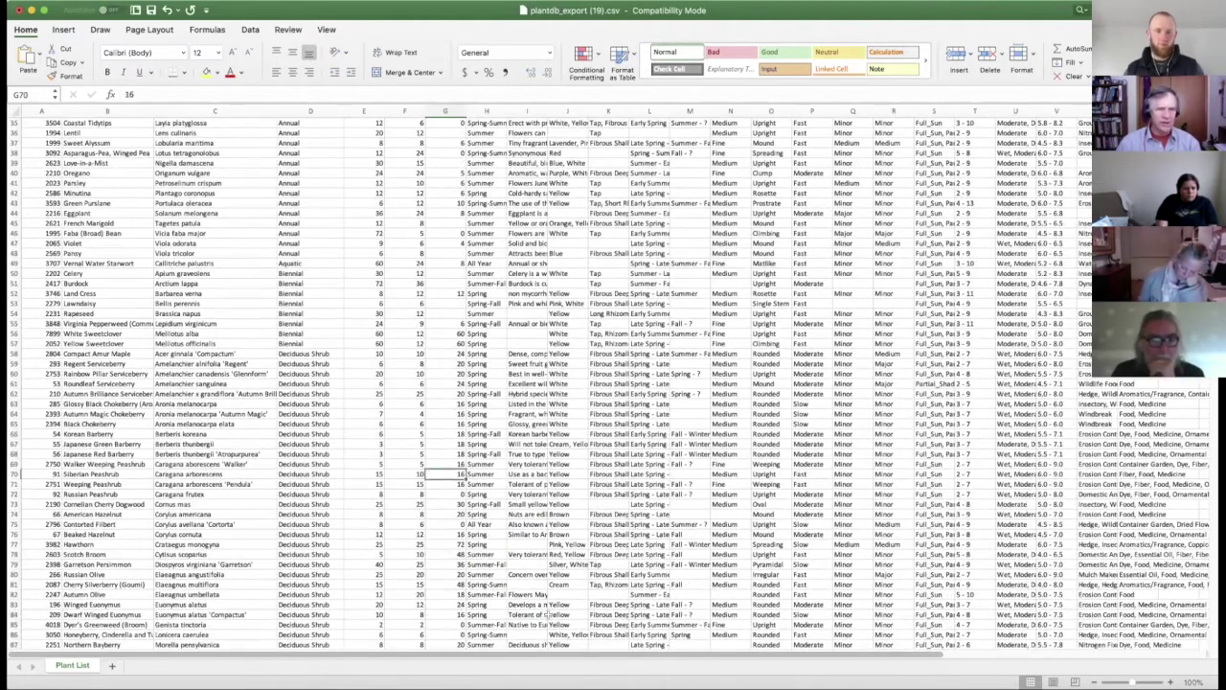
{"action": "key", "text": "Up"}
{"action": "key", "text": "Up"}
{"action": "key", "text": "Up"}
{"action": "key", "text": "Up"}
{"action": "key", "text": "Up"}
{"action": "key", "text": "Up"}
{"action": "key", "text": "Up"}
{"action": "key", "text": "Up"}
{"action": "key", "text": "Up"}
{"action": "key", "text": "Up"}
{"action": "key", "text": "Up"}
{"action": "key", "text": "Up"}
{"action": "key", "text": "Up"}
{"action": "key", "text": "Up"}
{"action": "key", "text": "Up"}
{"action": "key", "text": "Up"}
{"action": "key", "text": "Up"}
{"action": "key", "text": "Up"}
{"action": "key", "text": "Up"}
{"action": "key", "text": "Up"}
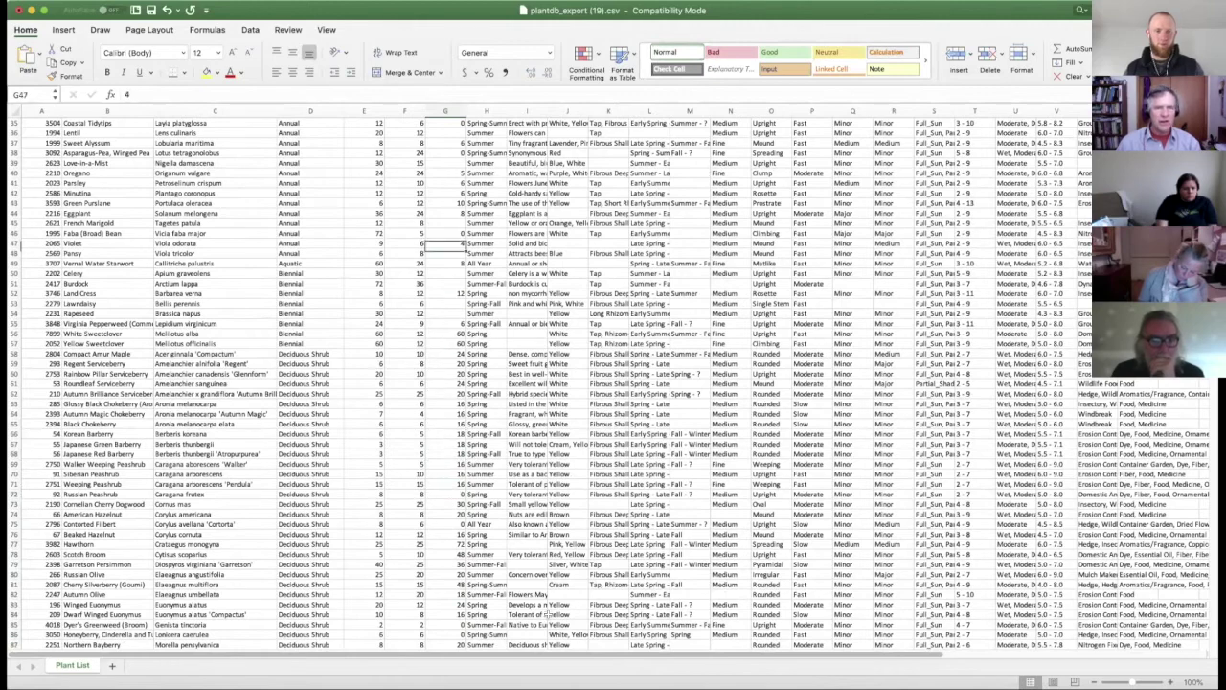
Go back up the sorted plant list from the Violet row to the Root Depth header in row 1
{"action": "key", "text": "Up"}
{"action": "key", "text": "Up"}
{"action": "key", "text": "Up"}
{"action": "key", "text": "Up"}
{"action": "key", "text": "Up"}
{"action": "key", "text": "Up"}
{"action": "key", "text": "Up"}
{"action": "key", "text": "Up"}
{"action": "key", "text": "Up"}
{"action": "key", "text": "Up"}
{"action": "key", "text": "Up"}
{"action": "key", "text": "Up"}
{"action": "key", "text": "Up"}
{"action": "key", "text": "Up"}
{"action": "key", "text": "Up"}
{"action": "key", "text": "Up"}
{"action": "key", "text": "Up"}
{"action": "key", "text": "Up"}
{"action": "key", "text": "Up"}
{"action": "key", "text": "Up"}
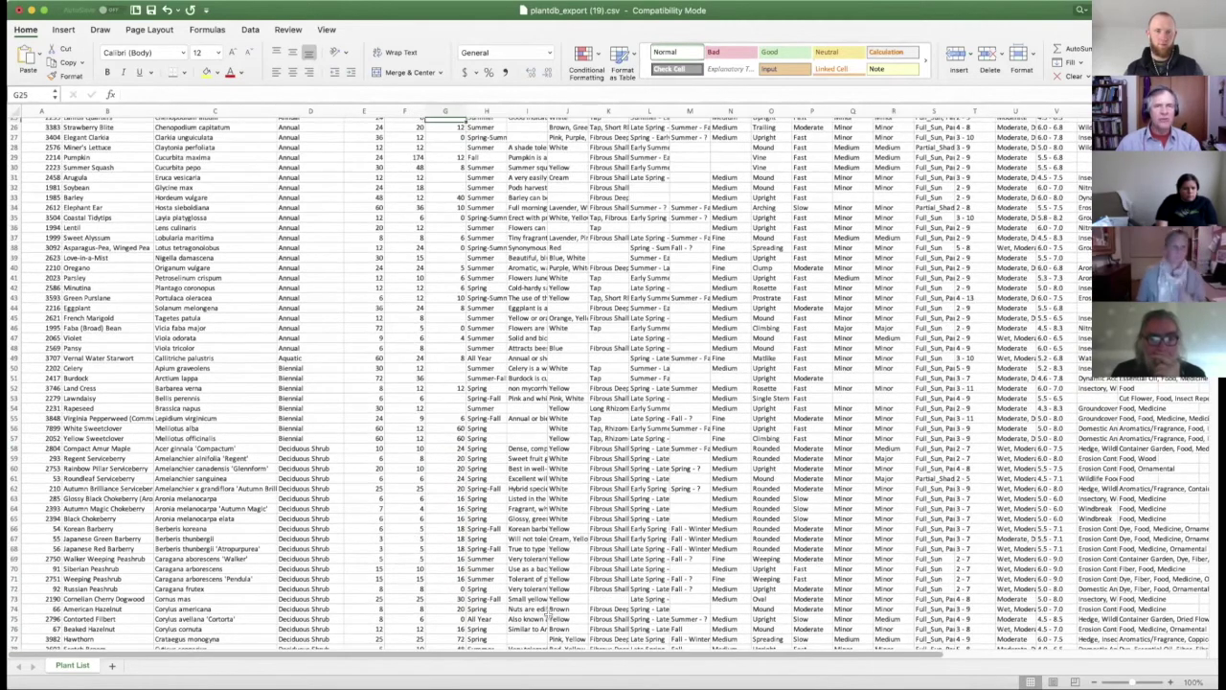
{"action": "key", "text": "Up"}
{"action": "key", "text": "Up"}
{"action": "key", "text": "Up"}
{"action": "key", "text": "Up"}
{"action": "key", "text": "Up"}
{"action": "key", "text": "Up"}
{"action": "key", "text": "Up"}
{"action": "key", "text": "Up"}
{"action": "key", "text": "Up"}
{"action": "key", "text": "Up"}
{"action": "key", "text": "Up"}
{"action": "key", "text": "Up"}
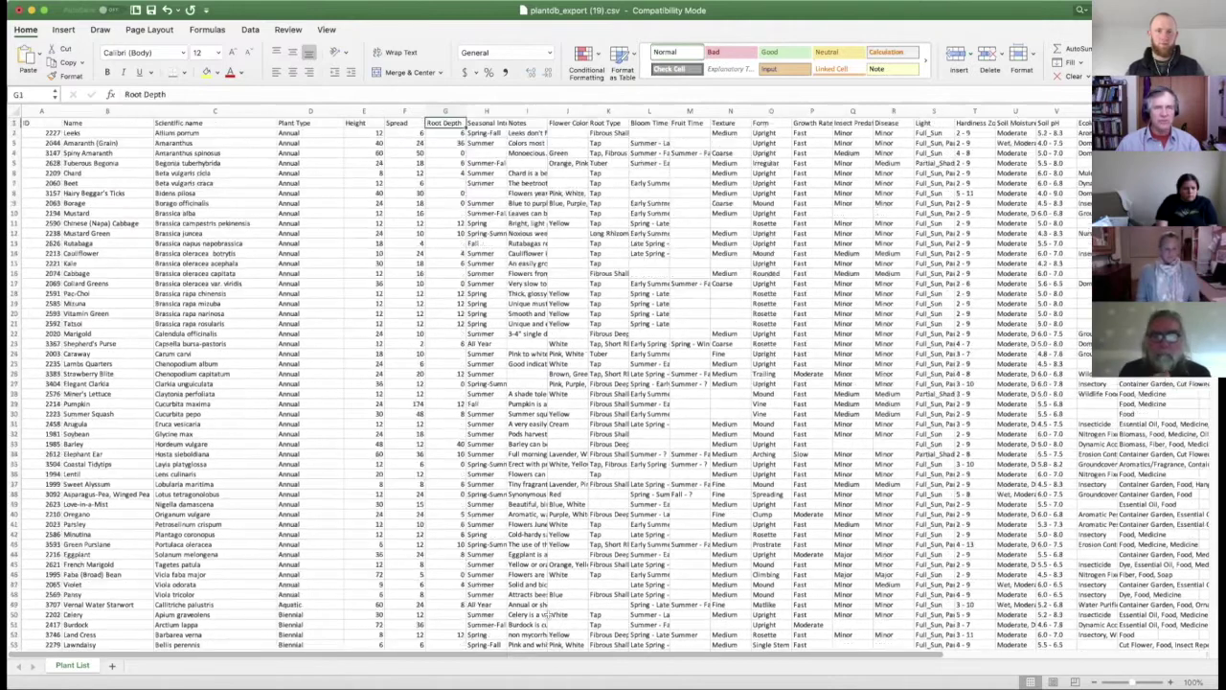
Make the whole header row of the plant list bold
{"action": "left_click", "coordinate": [14, 123]}
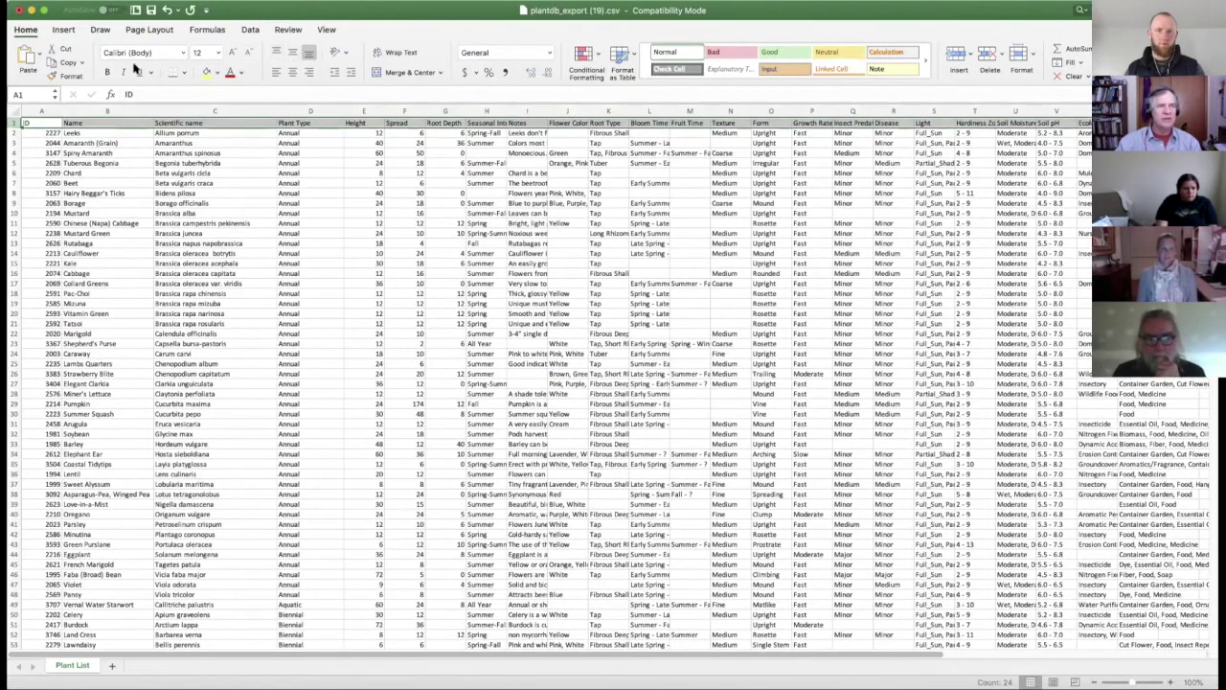
{"action": "left_click", "coordinate": [108, 72]}
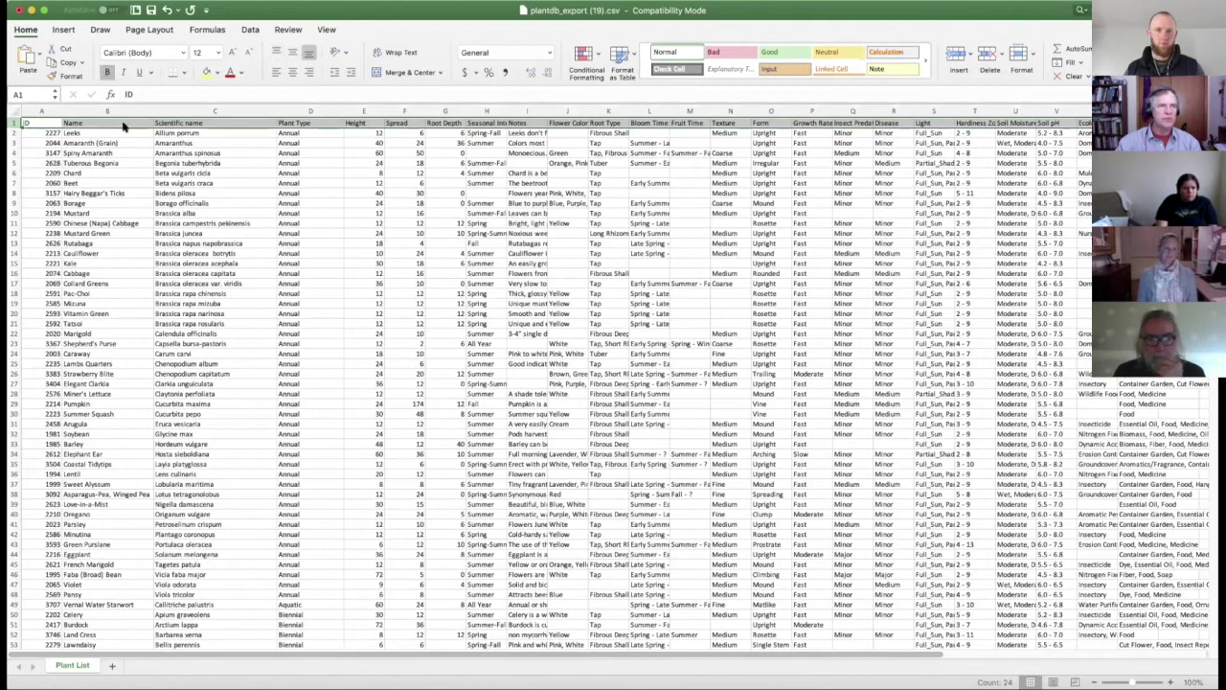
{"action": "left_click", "coordinate": [203, 144]}
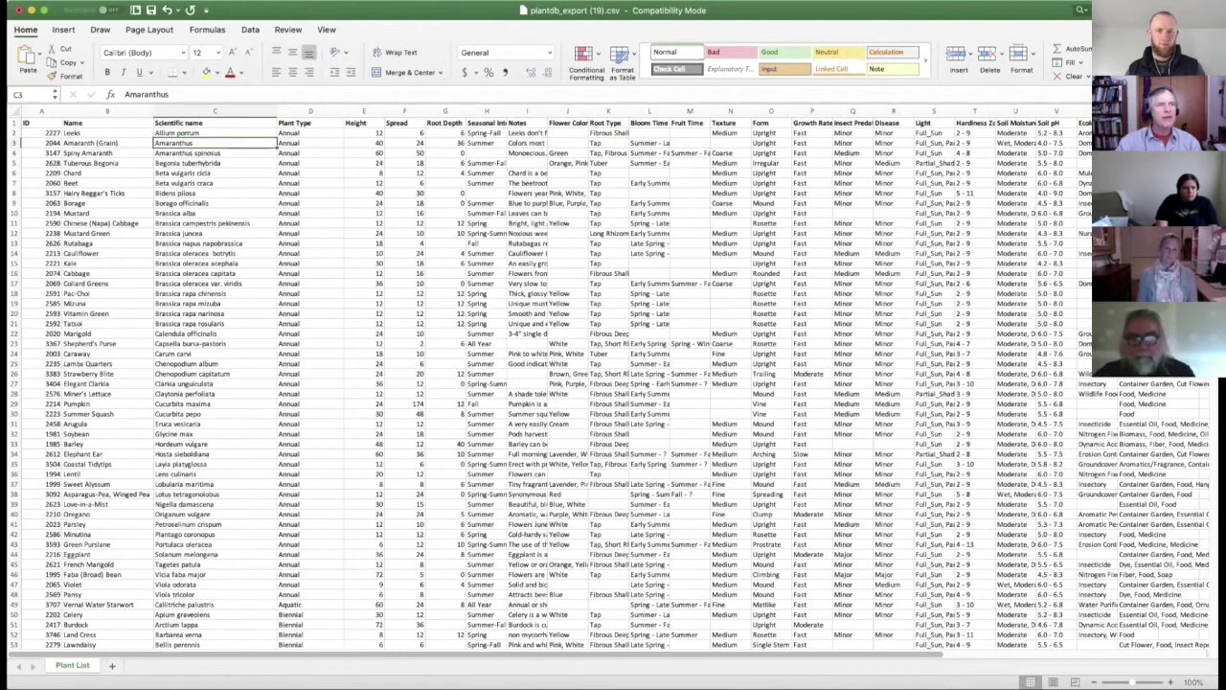
Set the worksheet zoom to 150%
{"action": "left_click", "coordinate": [139, 0]}
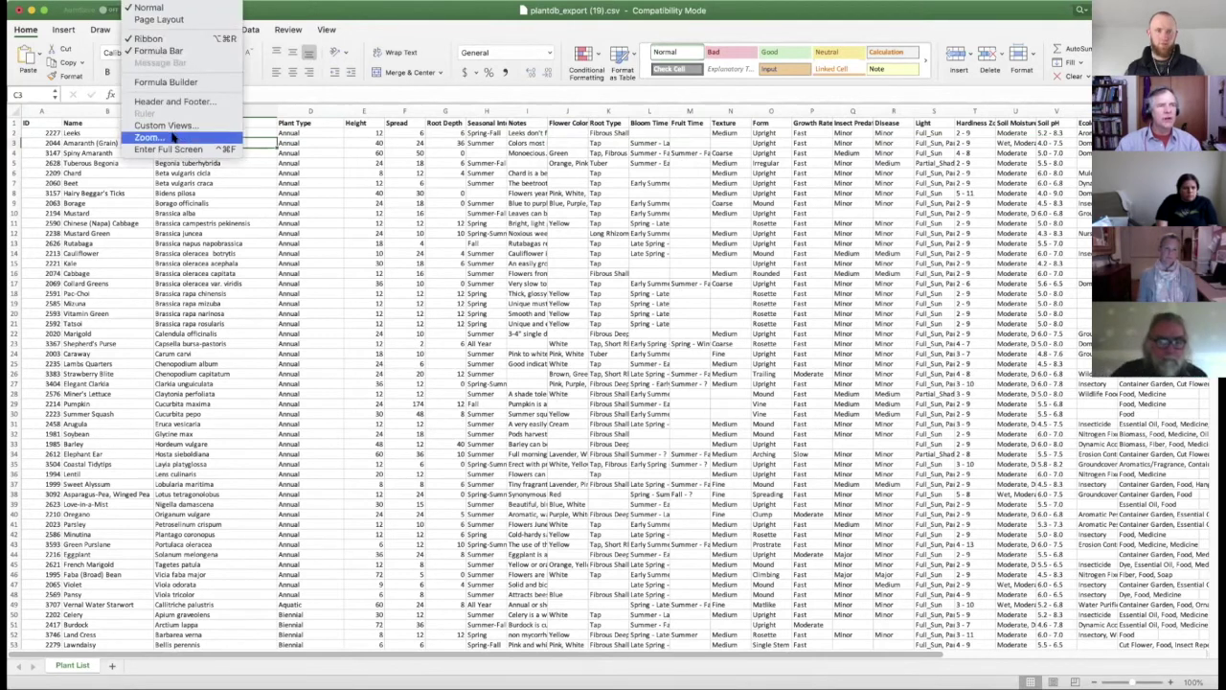
{"action": "left_click", "coordinate": [153, 137]}
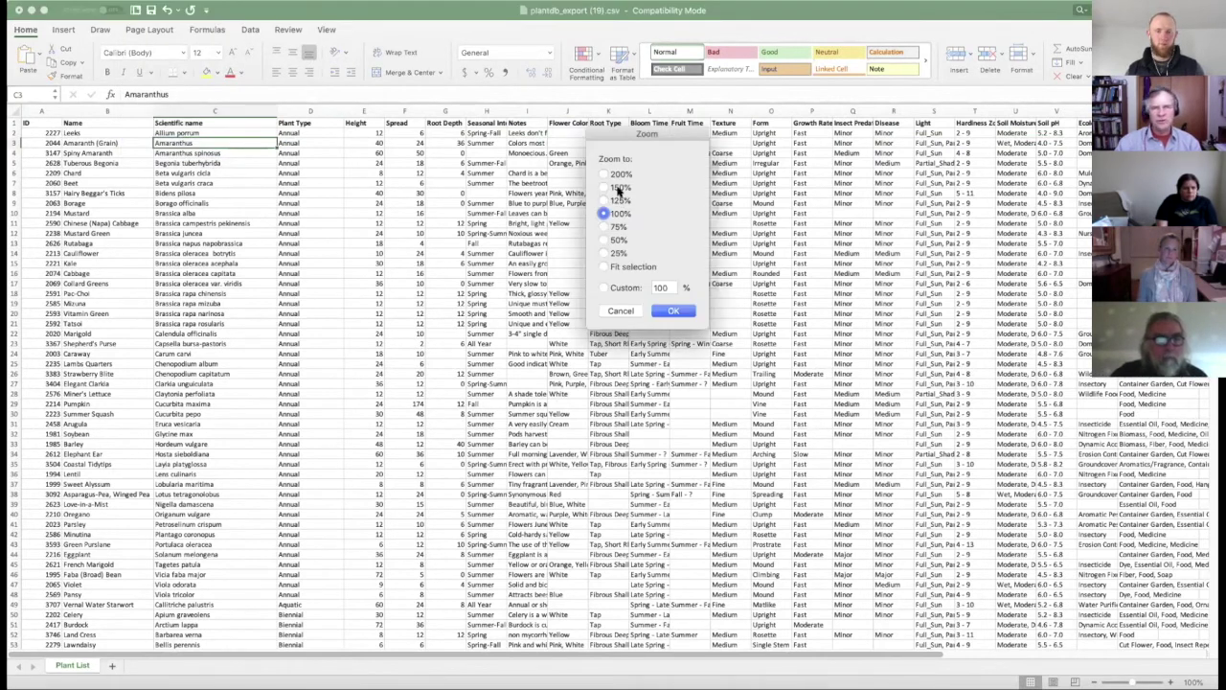
{"action": "left_click", "coordinate": [618, 188]}
{"action": "left_click", "coordinate": [673, 311]}
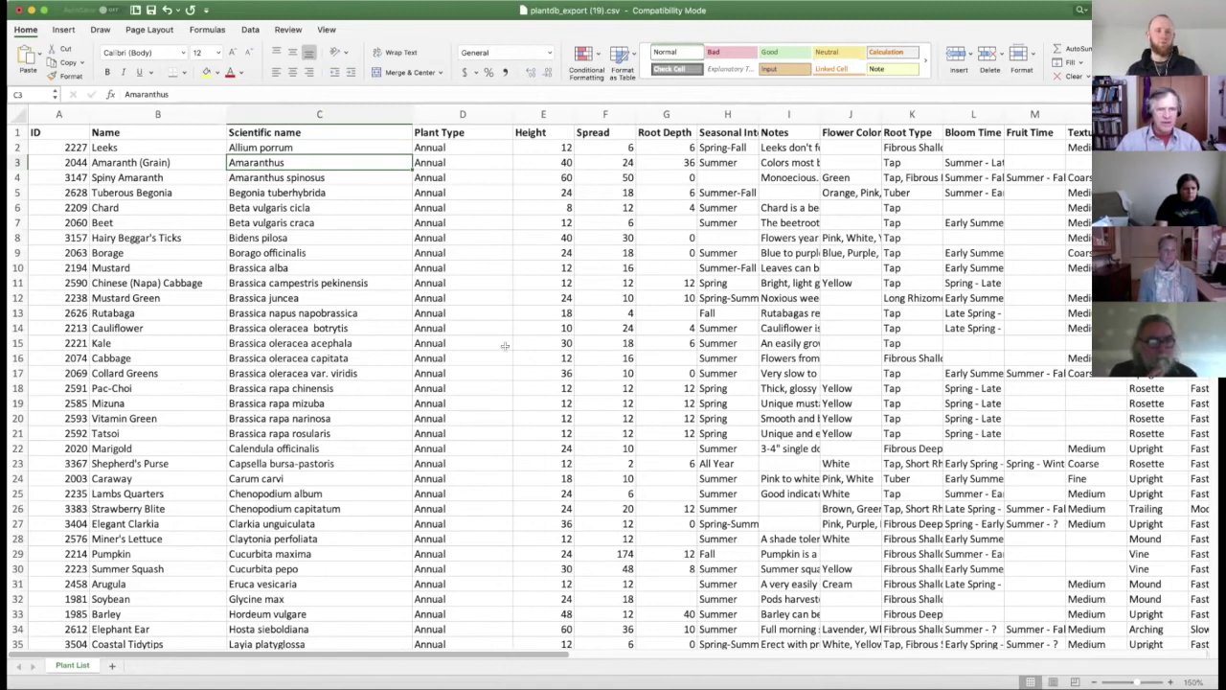
Centre the contents of the Height, Spread and Root Depth columns
{"action": "left_click_drag", "start_coordinate": [560, 115], "coordinate": [666, 114]}
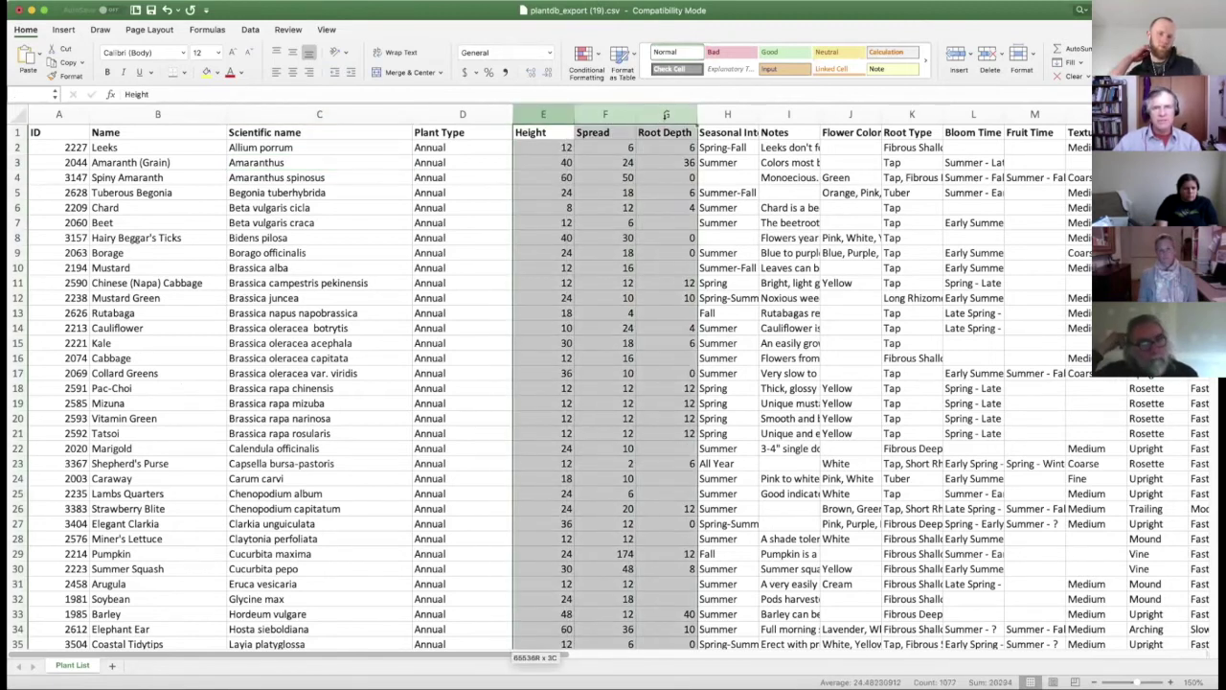
{"action": "left_click", "coordinate": [293, 72]}
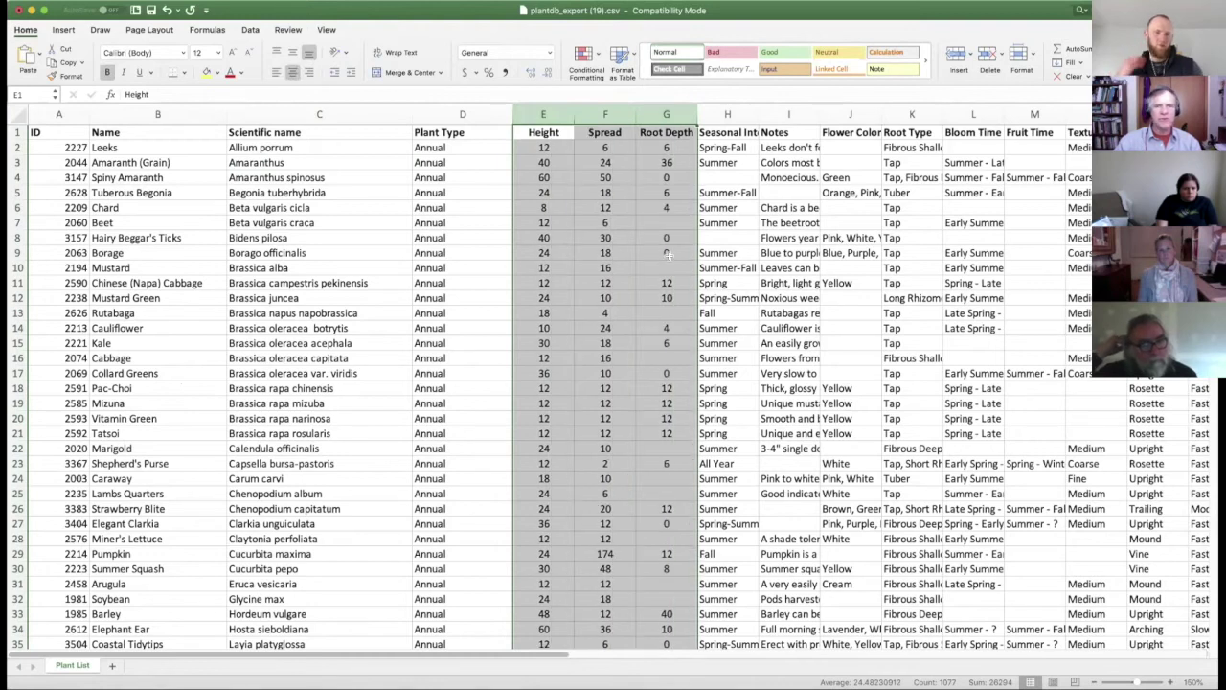
{"action": "left_click", "coordinate": [733, 114]}
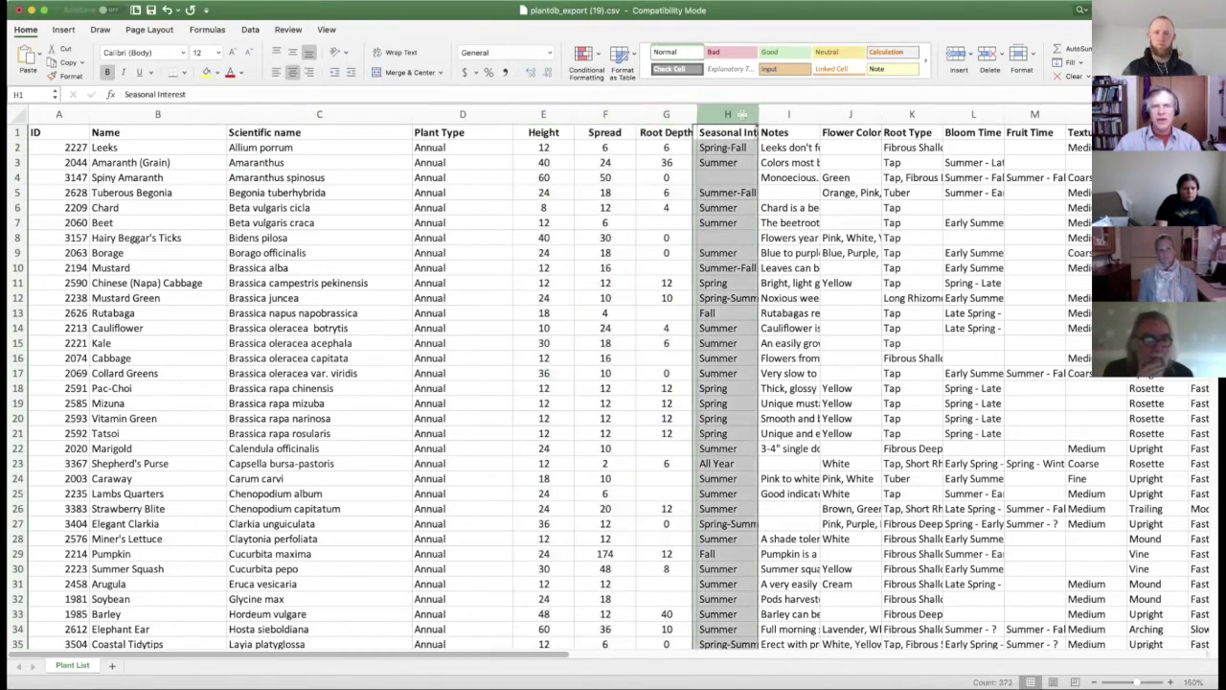
Go through the Leeks row field by field, from Seasonal Interest and Notes past Light to the columns beyond Soil pH
{"action": "left_click", "coordinate": [732, 149]}
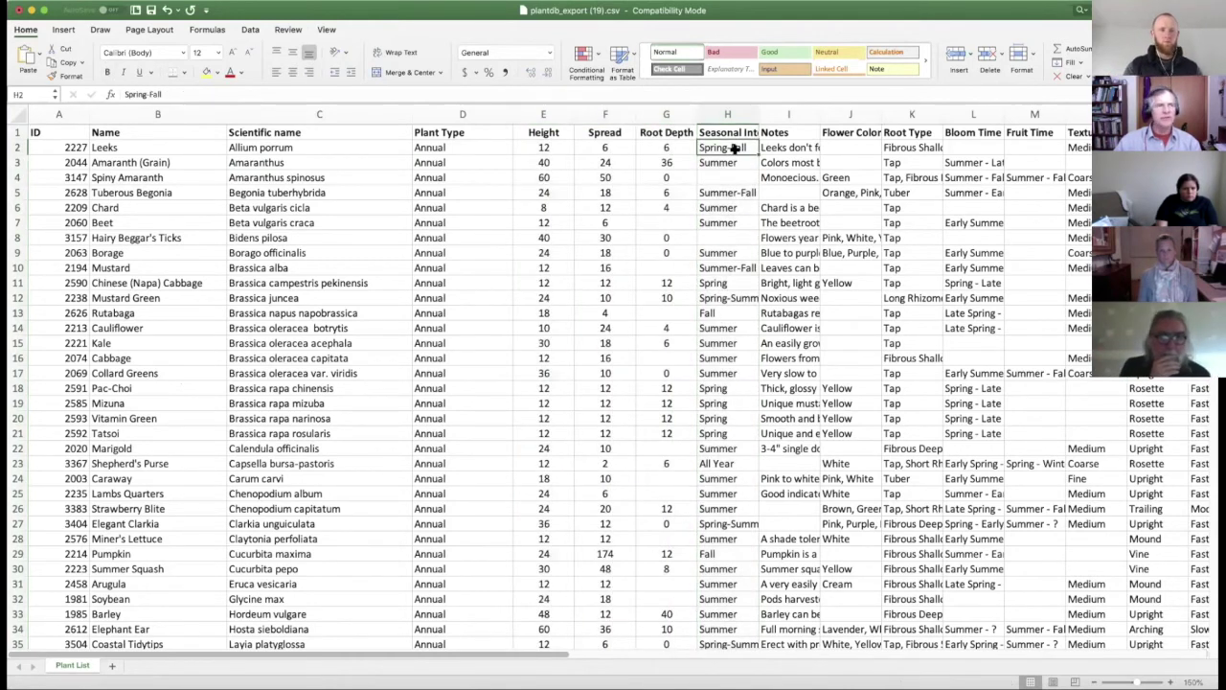
{"action": "key", "text": "Right"}
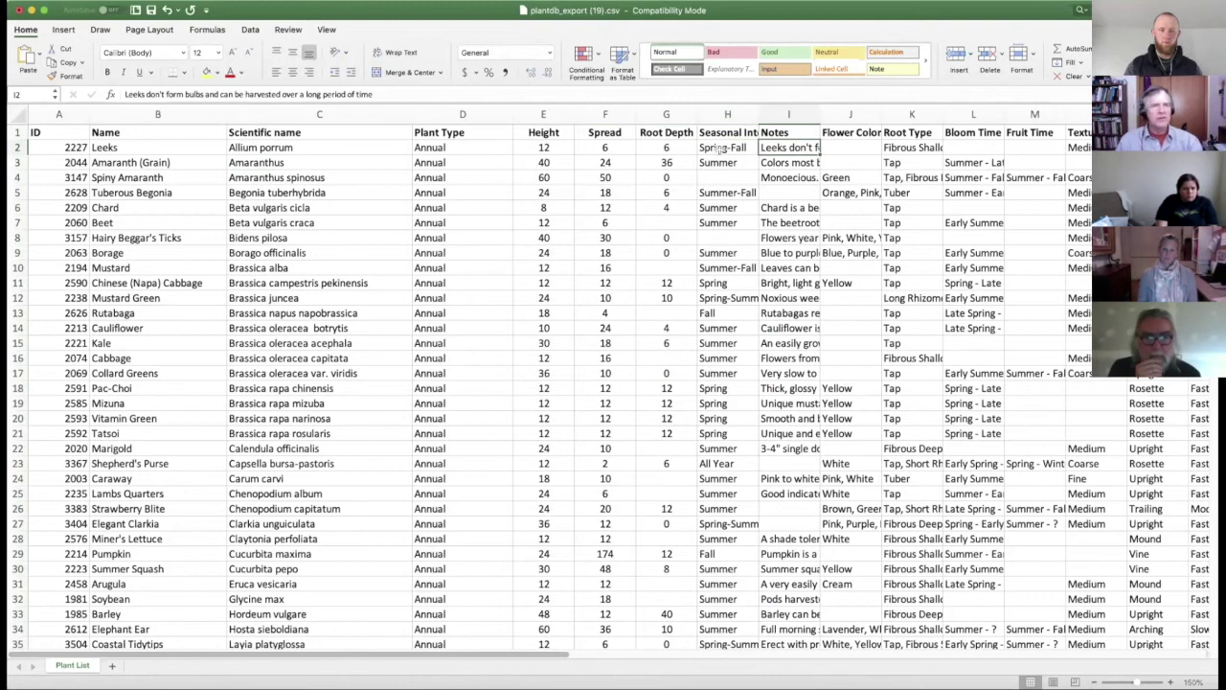
{"action": "key", "text": "Right"}
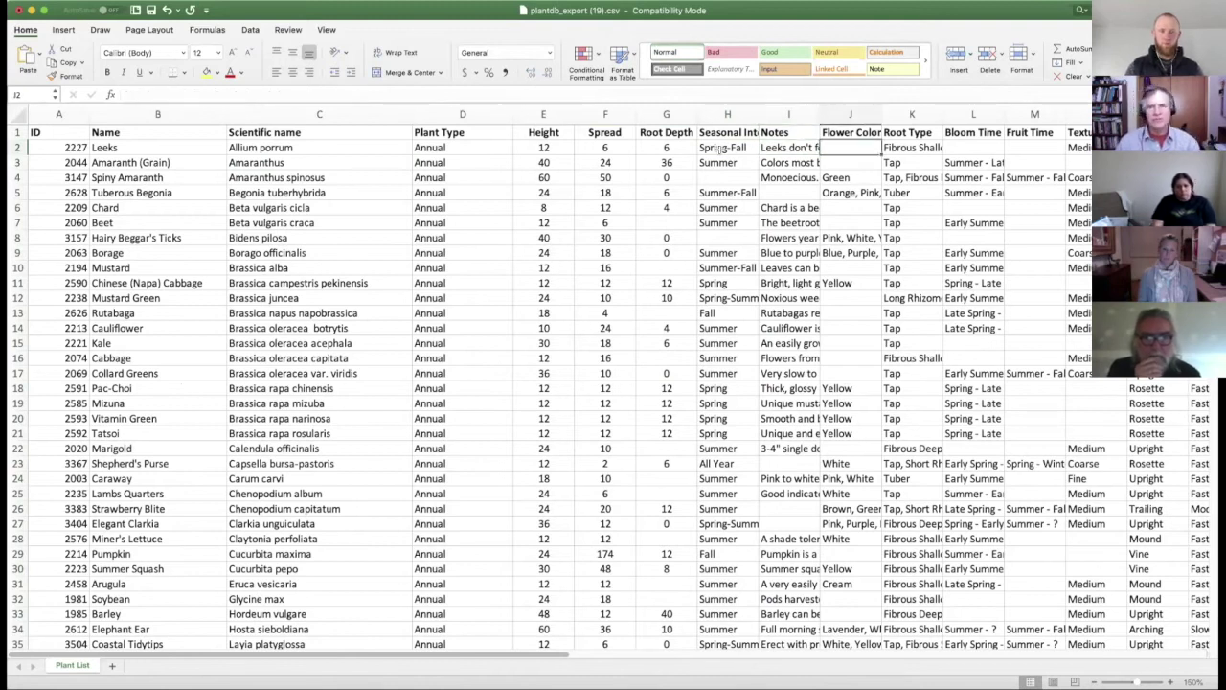
{"action": "key", "text": "Right"}
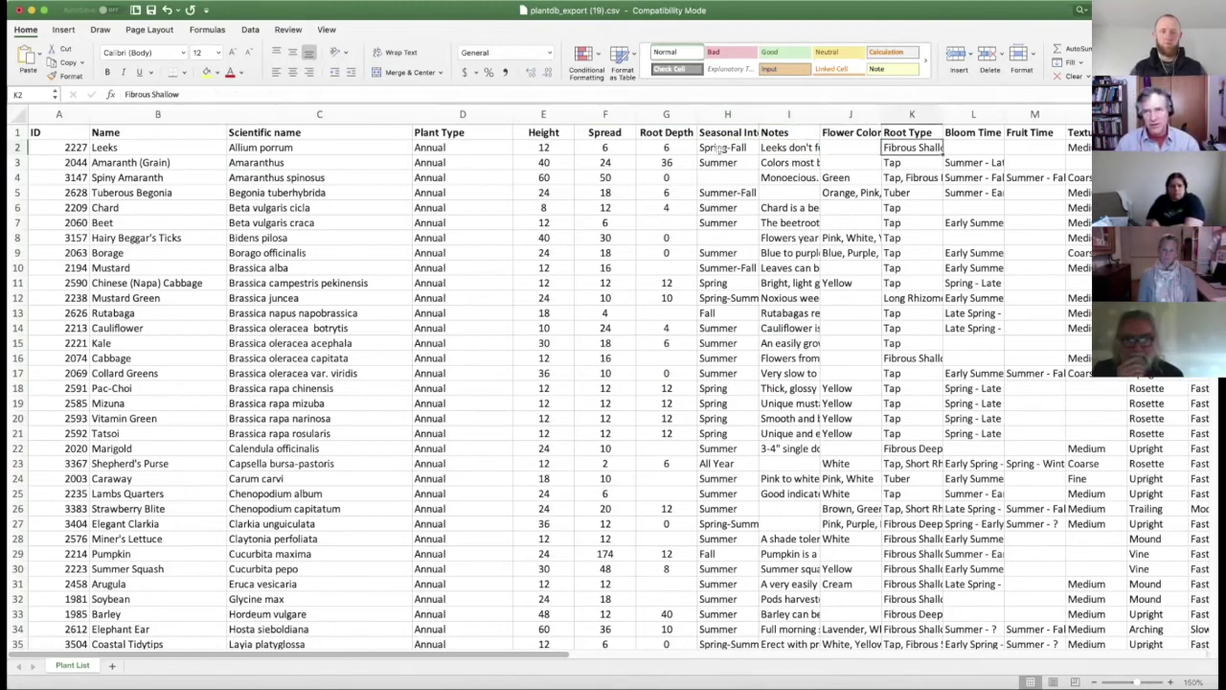
{"action": "key", "text": "Right"}
{"action": "key", "text": "Right"}
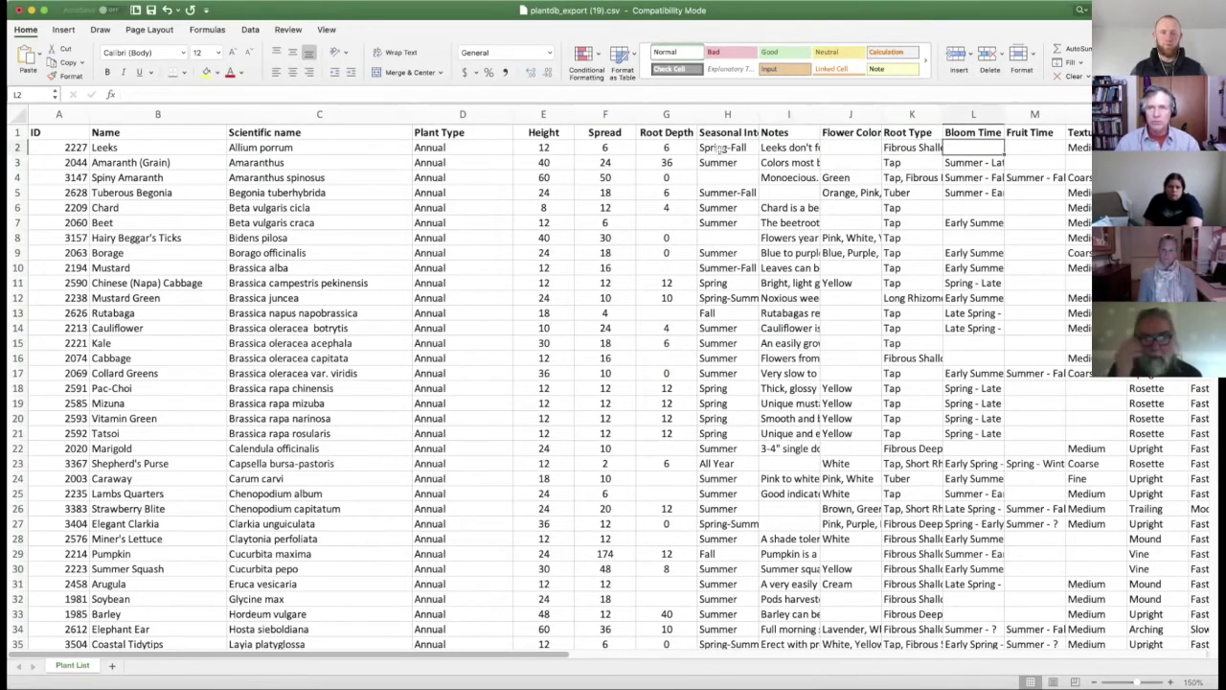
{"action": "key", "text": "Right"}
{"action": "key", "text": "Right"}
{"action": "key", "text": "Right"}
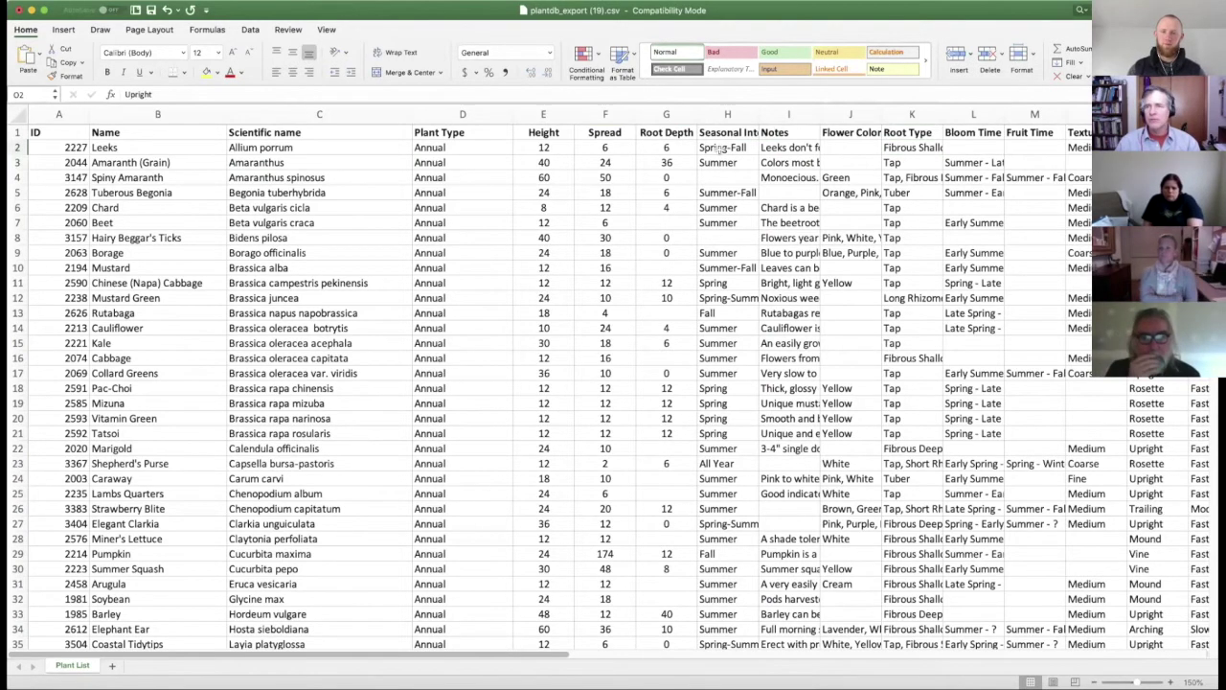
{"action": "key", "text": "Right"}
{"action": "key", "text": "Right"}
{"action": "key", "text": "Right"}
{"action": "key", "text": "Right"}
{"action": "key", "text": "Right"}
{"action": "key", "text": "Right"}
{"action": "key", "text": "Right"}
{"action": "key", "text": "Right"}
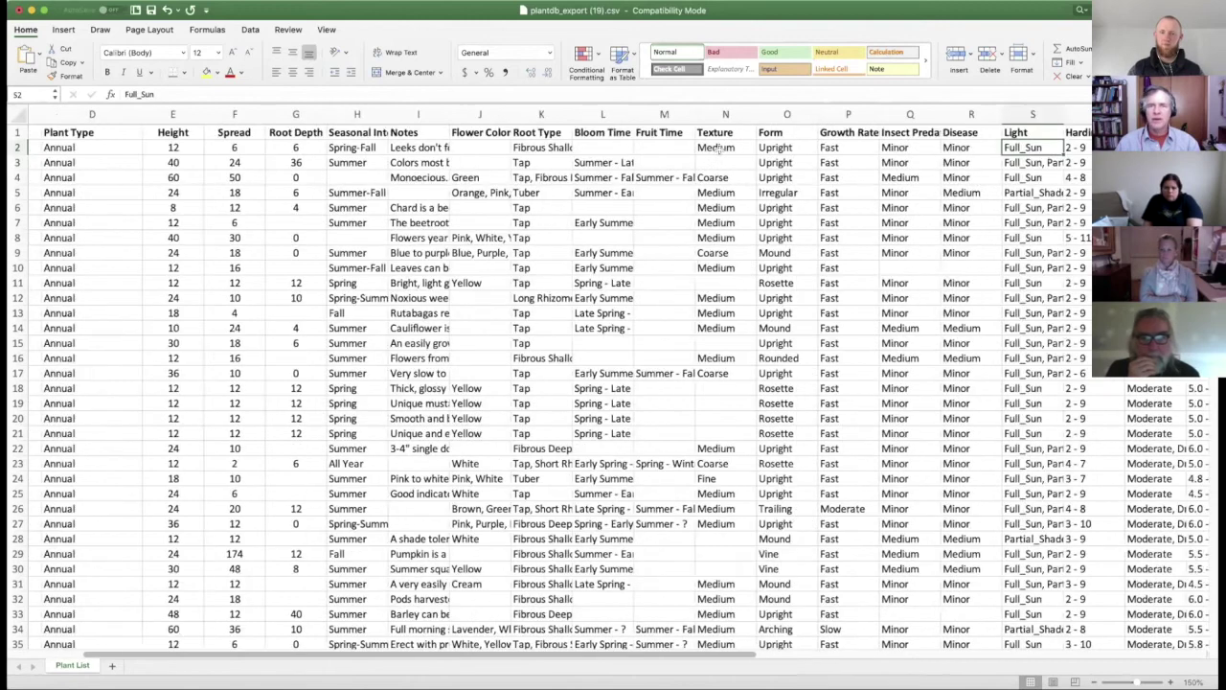
{"action": "key", "text": "Right"}
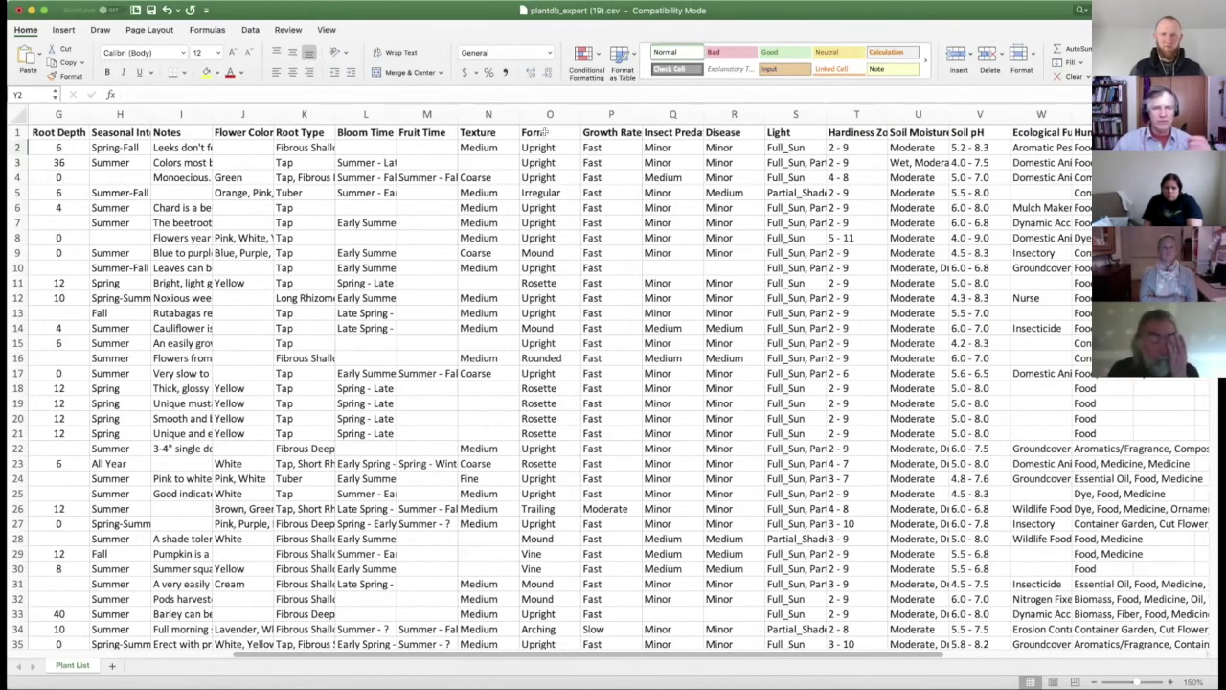
Point out the Form, Texture and Growth Rate headers and widen the Insect Predation column to fit its header
{"action": "left_click", "coordinate": [552, 132]}
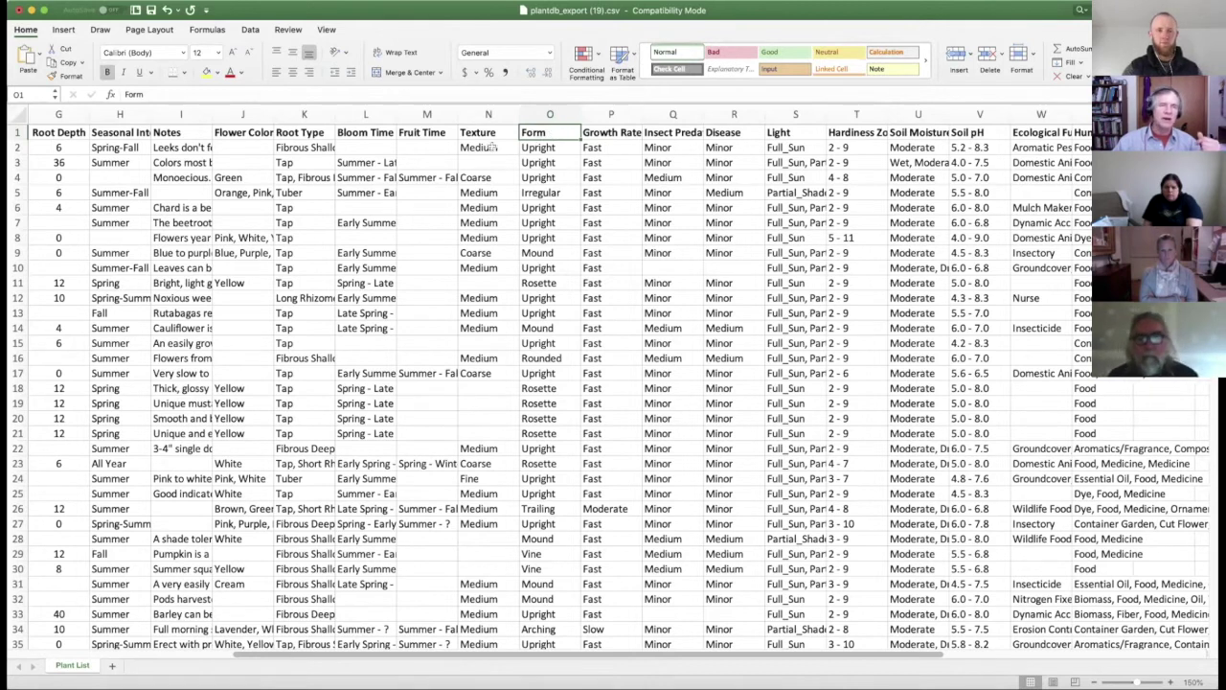
{"action": "left_click", "coordinate": [491, 134]}
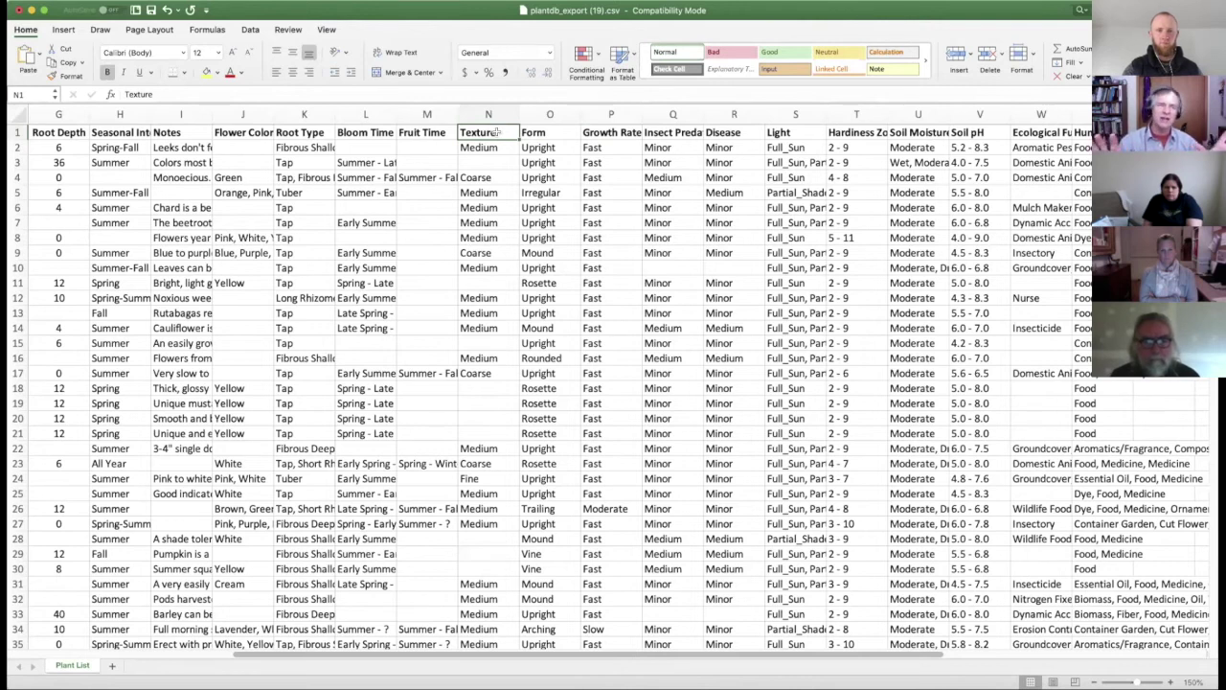
{"action": "left_click", "coordinate": [613, 136]}
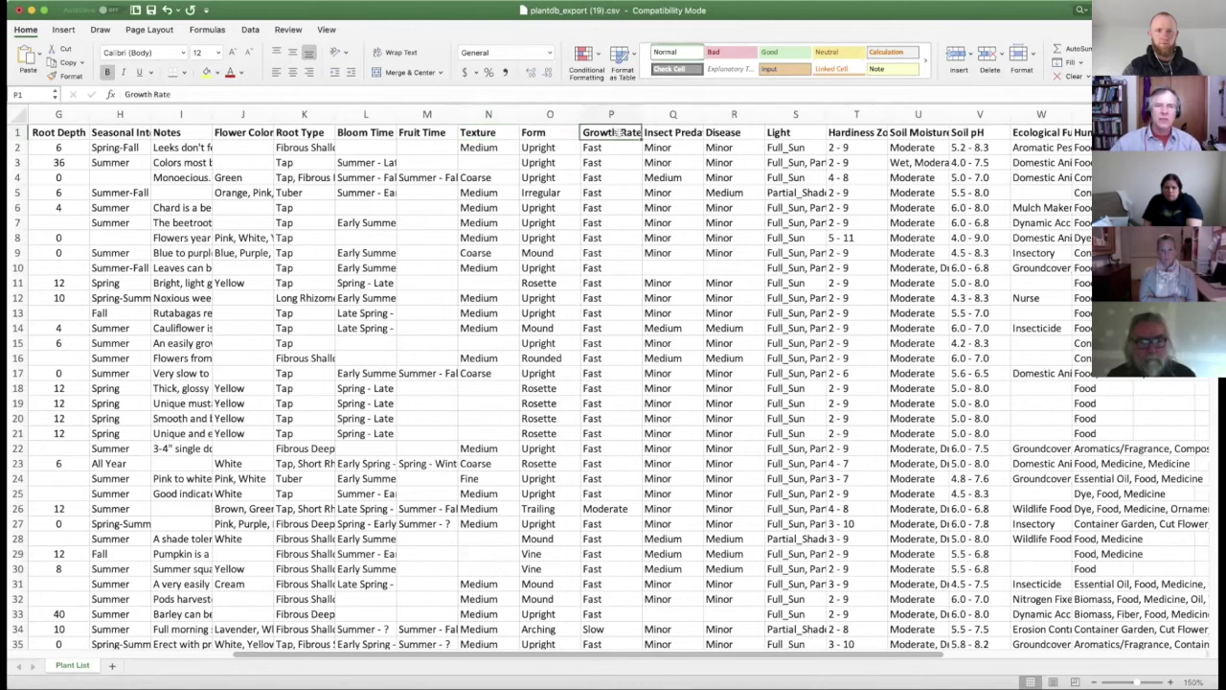
{"action": "left_click", "coordinate": [682, 132]}
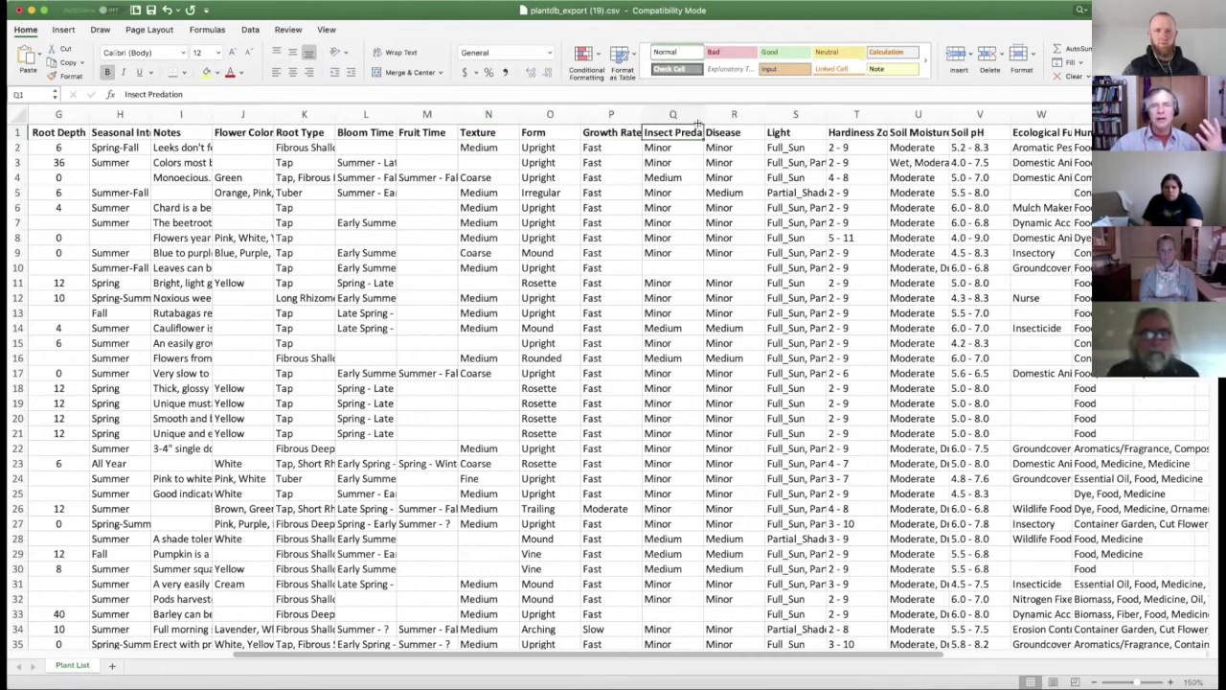
{"action": "left_click_drag", "start_coordinate": [701, 114], "coordinate": [725, 114]}
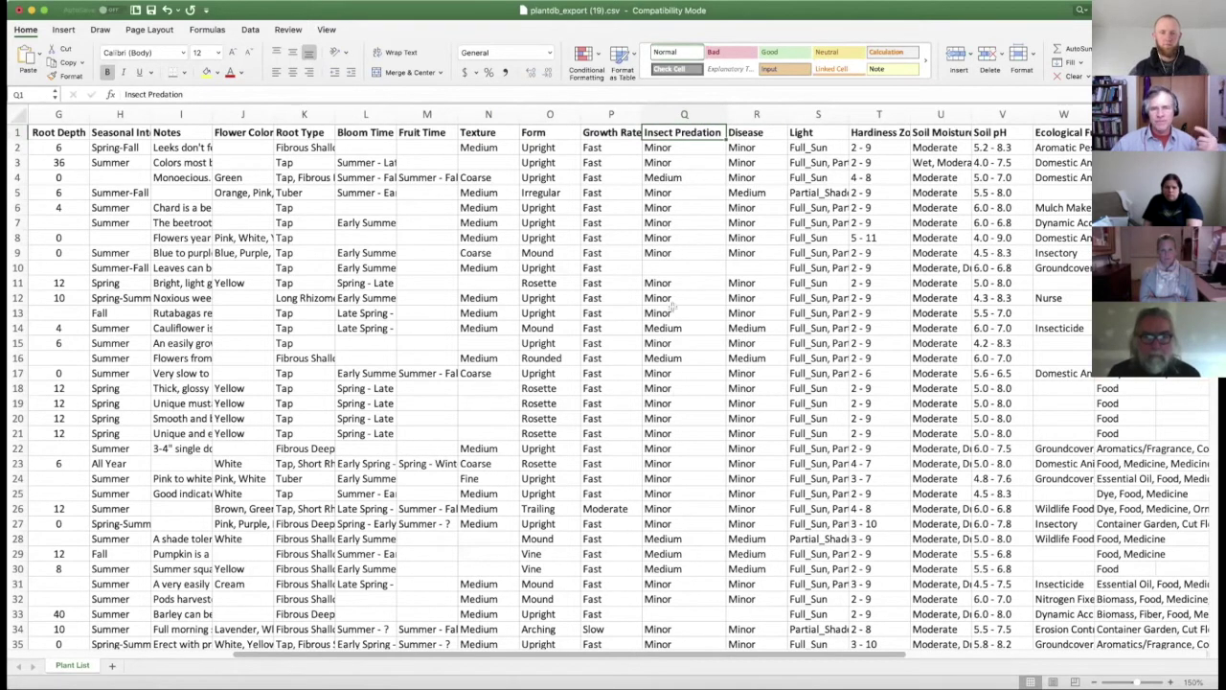
Check sample insect predation and disease ratings, and widen the Light column to fit its full entries
{"action": "left_click", "coordinate": [677, 151]}
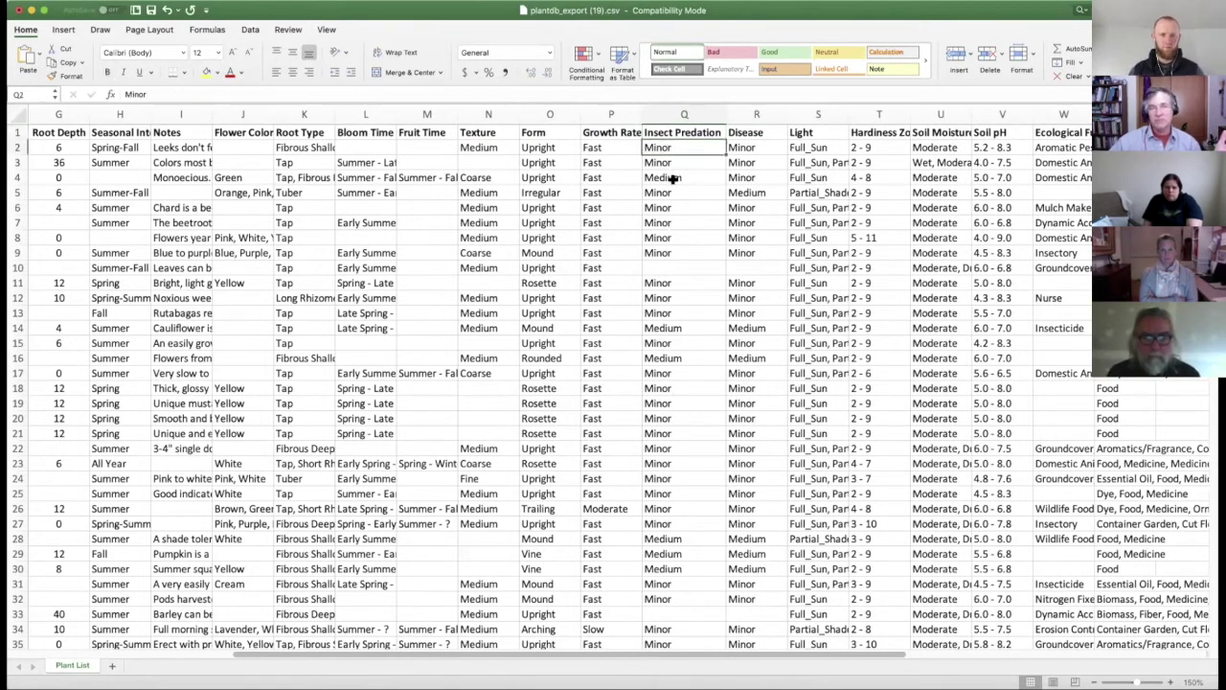
{"action": "left_click", "coordinate": [671, 179]}
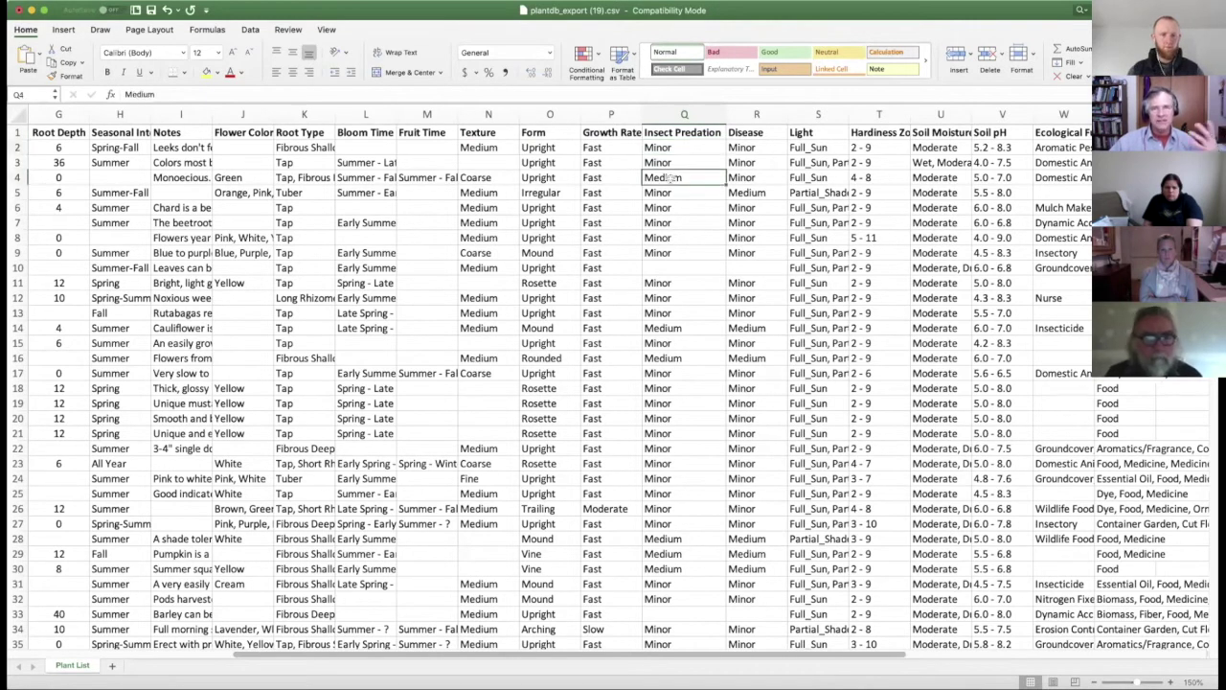
{"action": "left_click", "coordinate": [750, 178]}
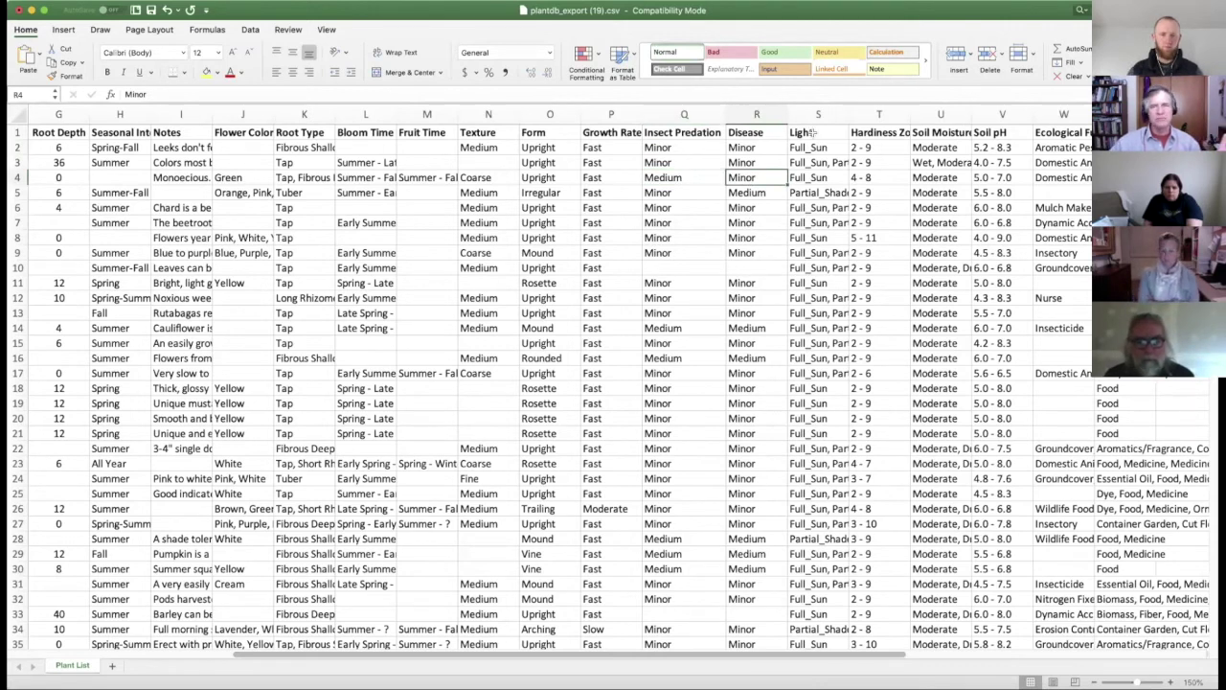
{"action": "left_click_drag", "start_coordinate": [850, 114], "coordinate": [924, 104]}
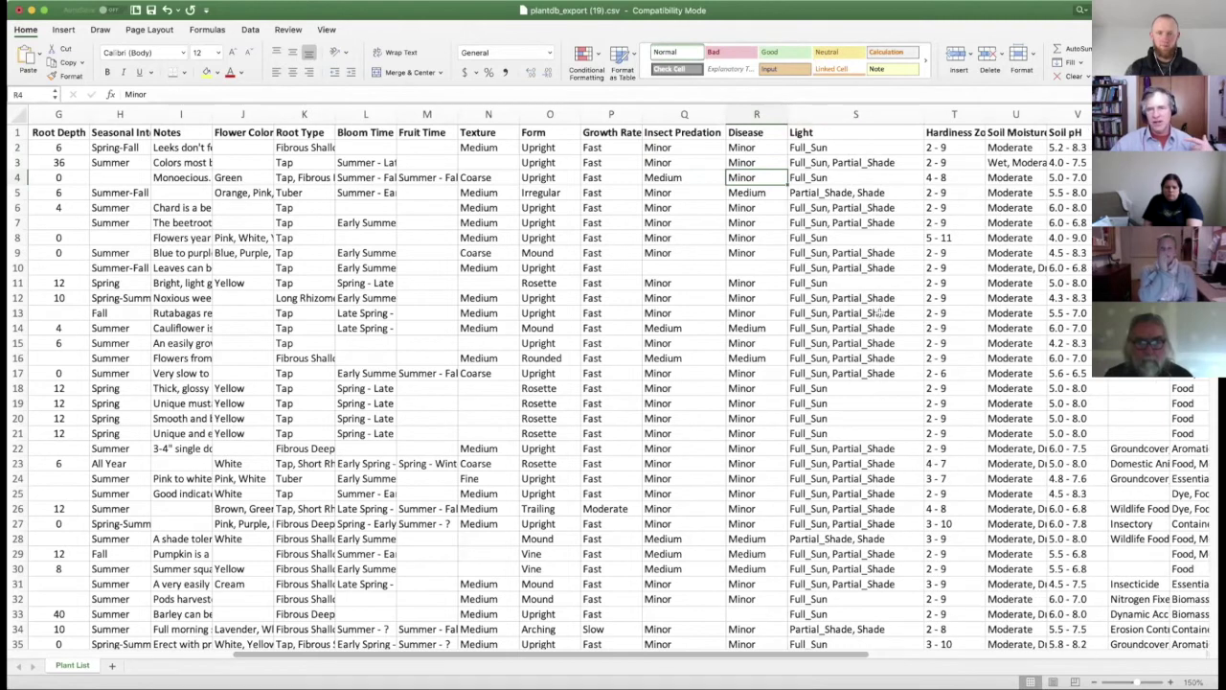
Widen the Hardiness Zone column slightly so that most of its header can be read
{"action": "left_click_drag", "start_coordinate": [821, 656], "coordinate": [990, 656]}
{"action": "scroll", "coordinate": [518, 148], "scroll_direction": "right", "scroll_amount": 3}
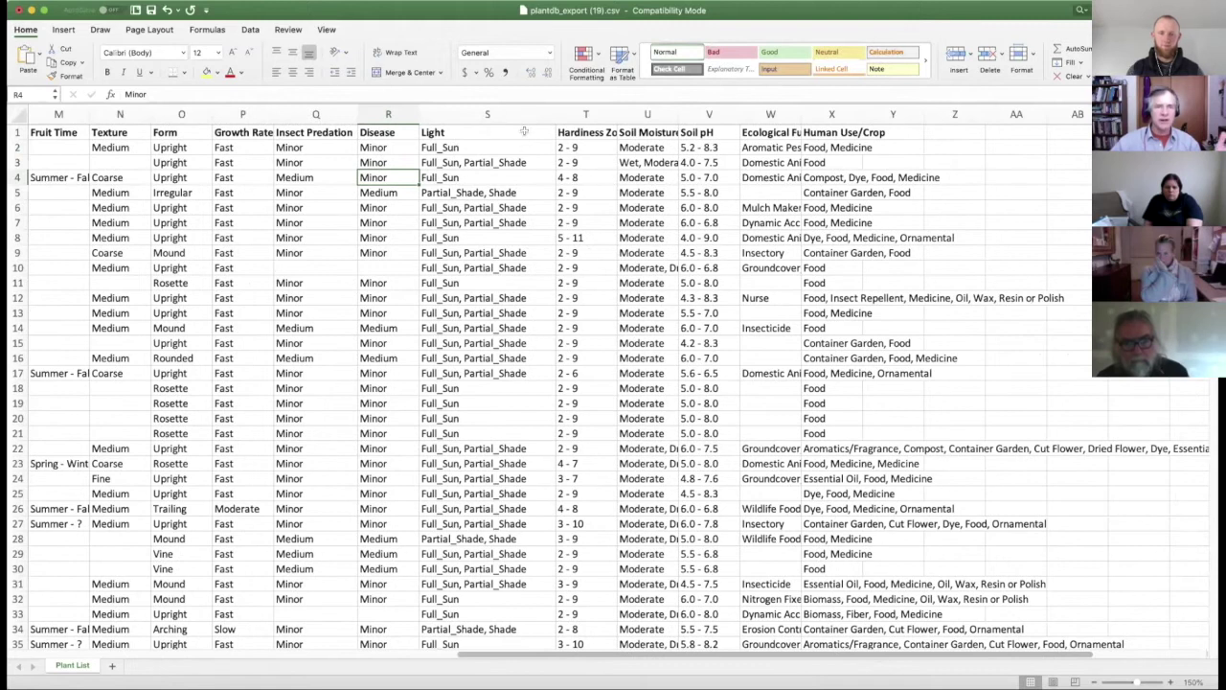
{"action": "left_click_drag", "start_coordinate": [617, 114], "coordinate": [652, 114]}
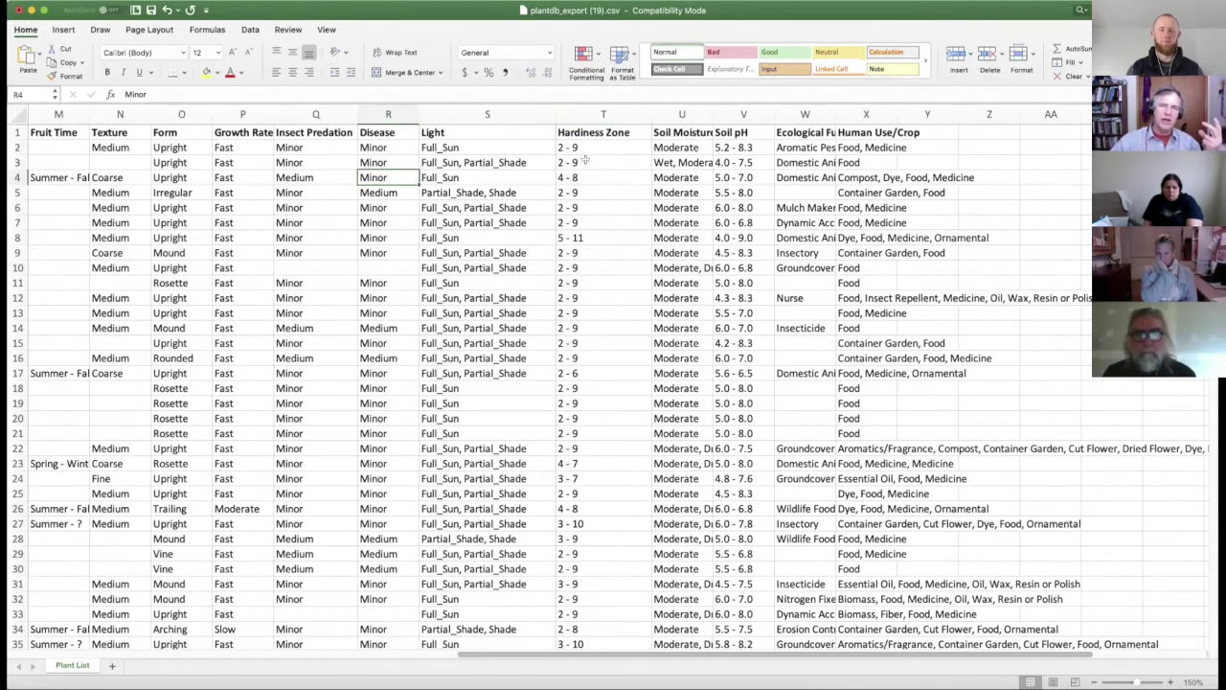
{"action": "left_click_drag", "start_coordinate": [650, 114], "coordinate": [624, 114]}
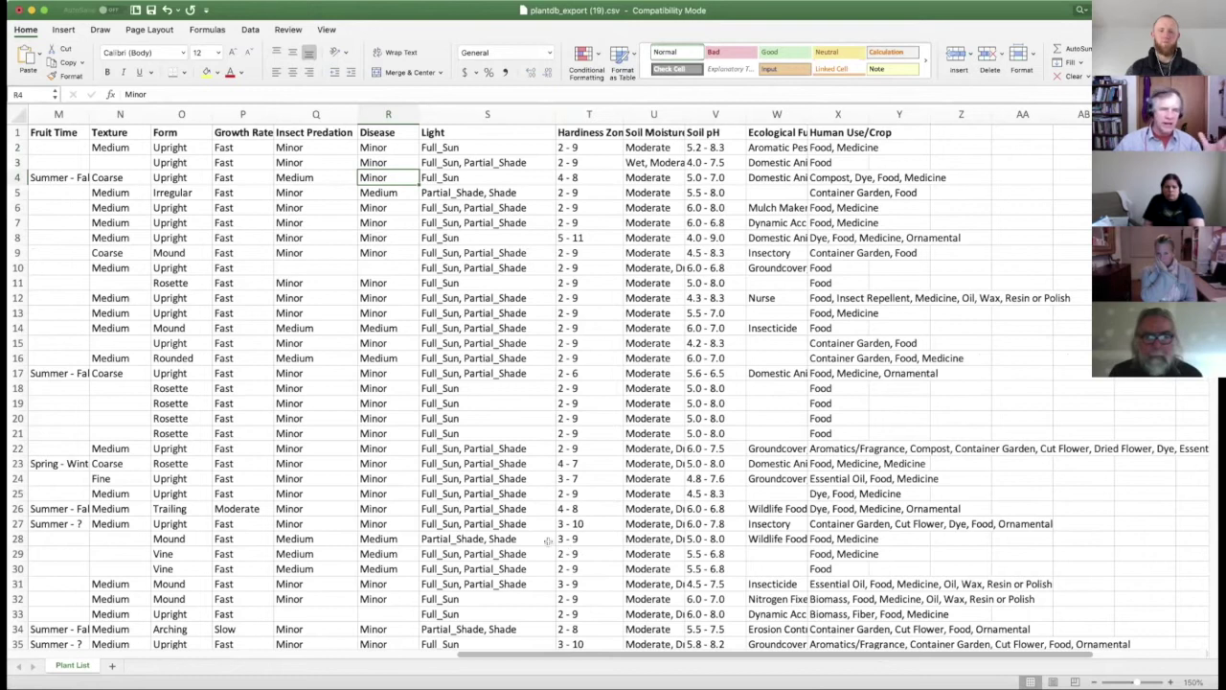
Widen the Ecological Function, Soil Moisture and Soil pH columns, and view the ecological functions further down the plant list
{"action": "left_click_drag", "start_coordinate": [808, 114], "coordinate": [1004, 114]}
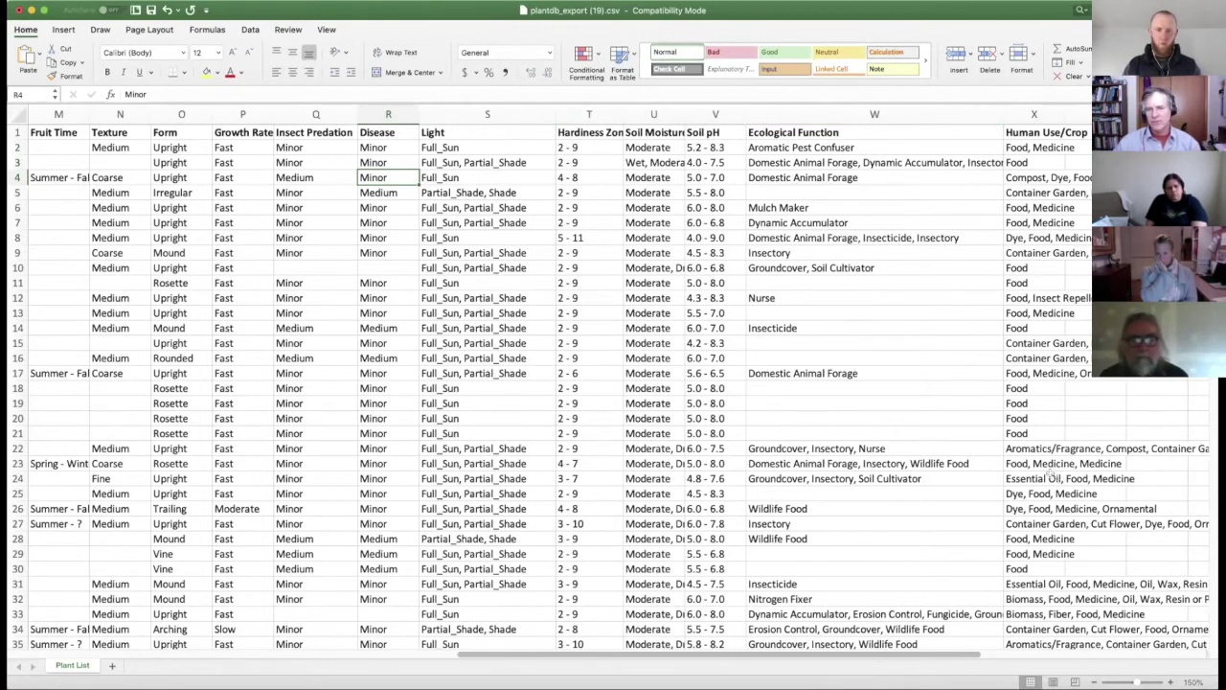
{"action": "left_click", "coordinate": [755, 113]}
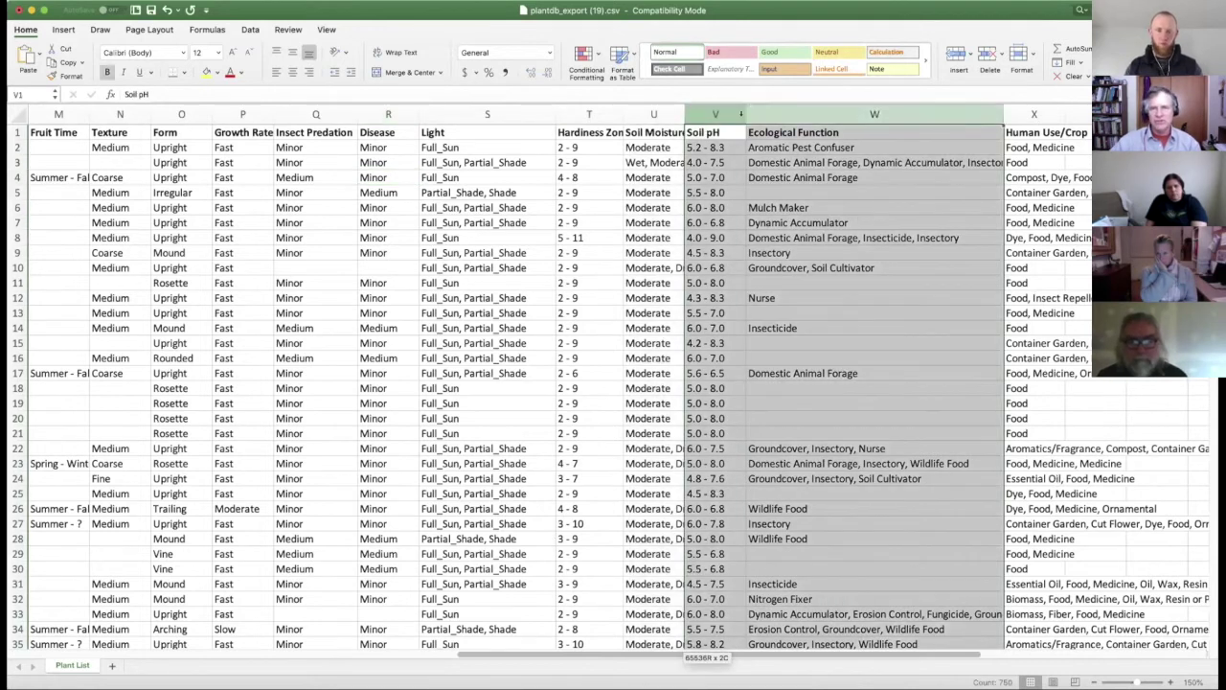
{"action": "mouse_move", "coordinate": [741, 111]}
{"action": "left_mouse_down"}
{"action": "mouse_move", "coordinate": [779, 112]}
{"action": "mouse_move", "coordinate": [734, 113]}
{"action": "left_mouse_up"}
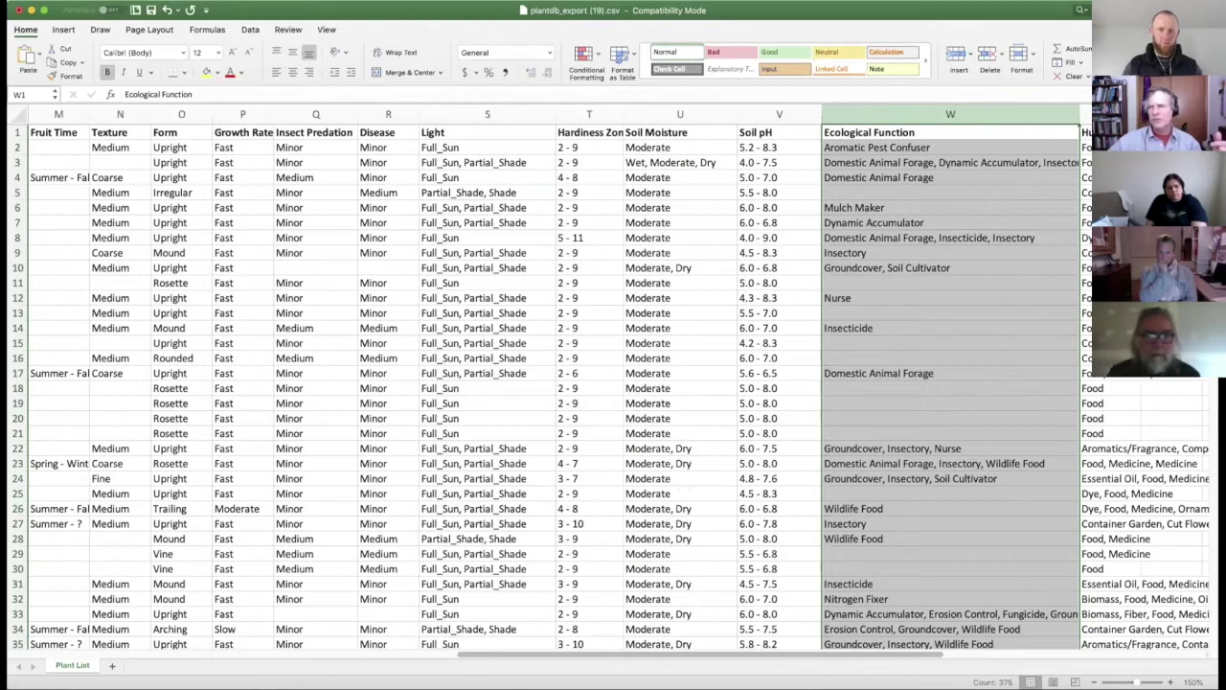
{"action": "scroll", "coordinate": [614, 383], "scroll_direction": "down", "scroll_amount": 20}
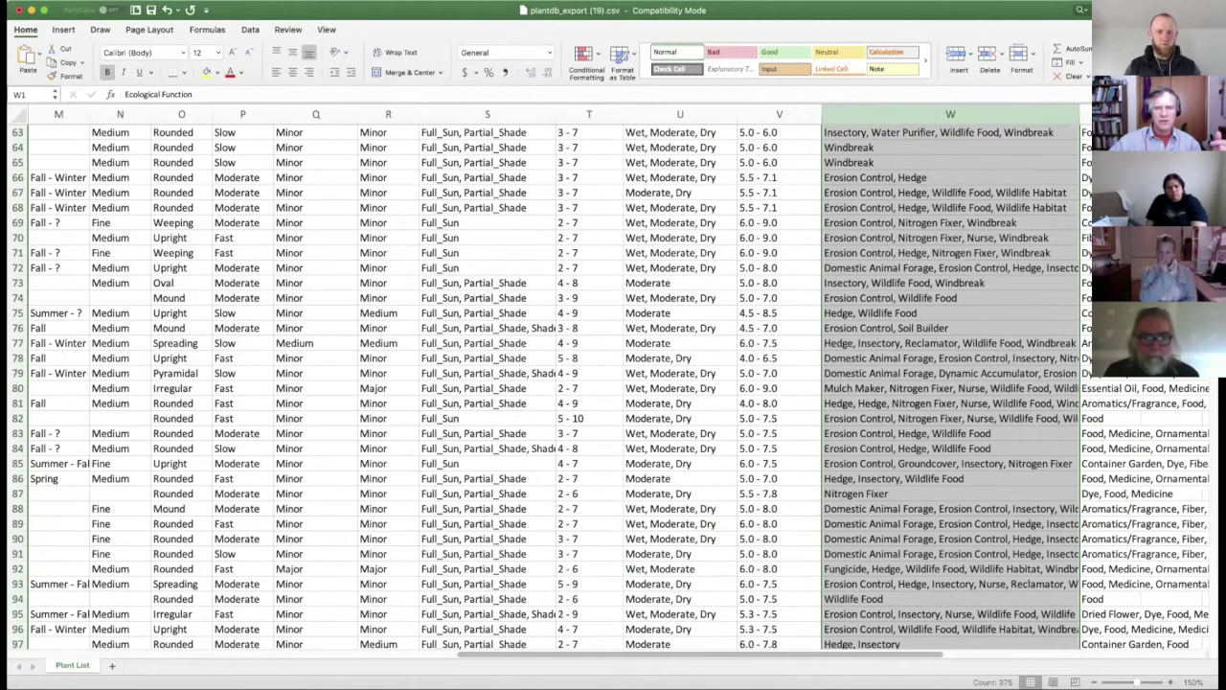
Look further down the exported list and back at its first columns, and switch to the database's plant list in the browser
{"action": "scroll", "coordinate": [614, 383], "scroll_direction": "down", "scroll_amount": 5}
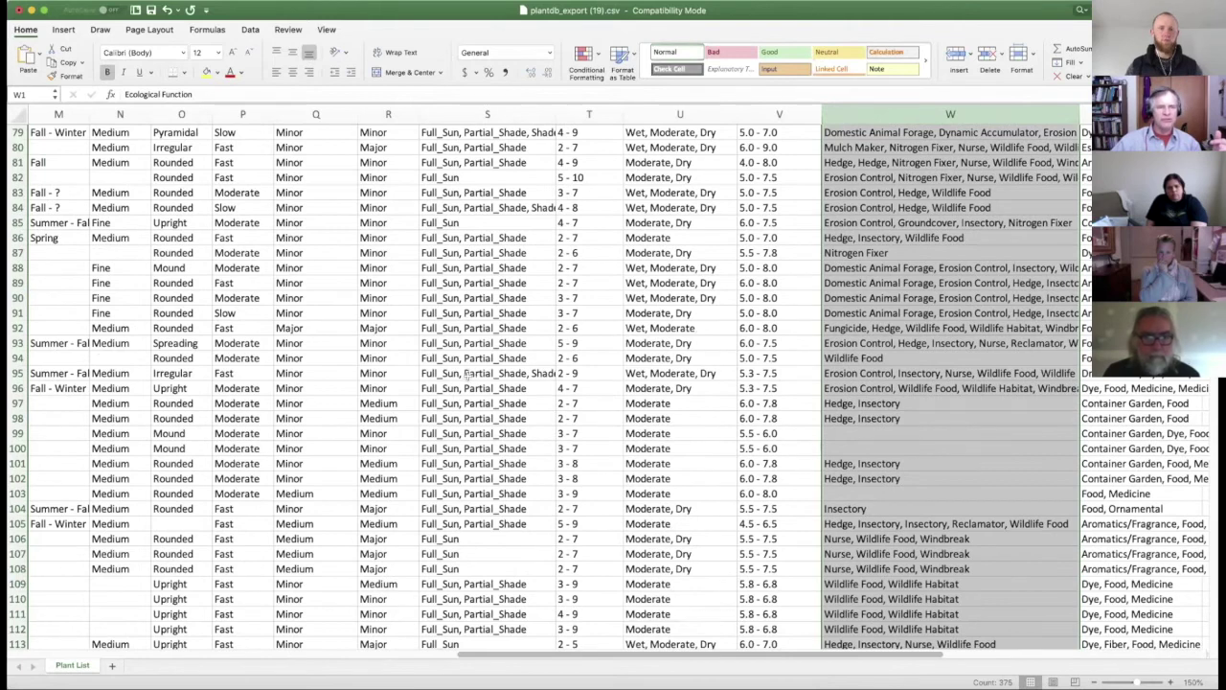
{"action": "left_click_drag", "start_coordinate": [582, 654], "coordinate": [156, 654]}
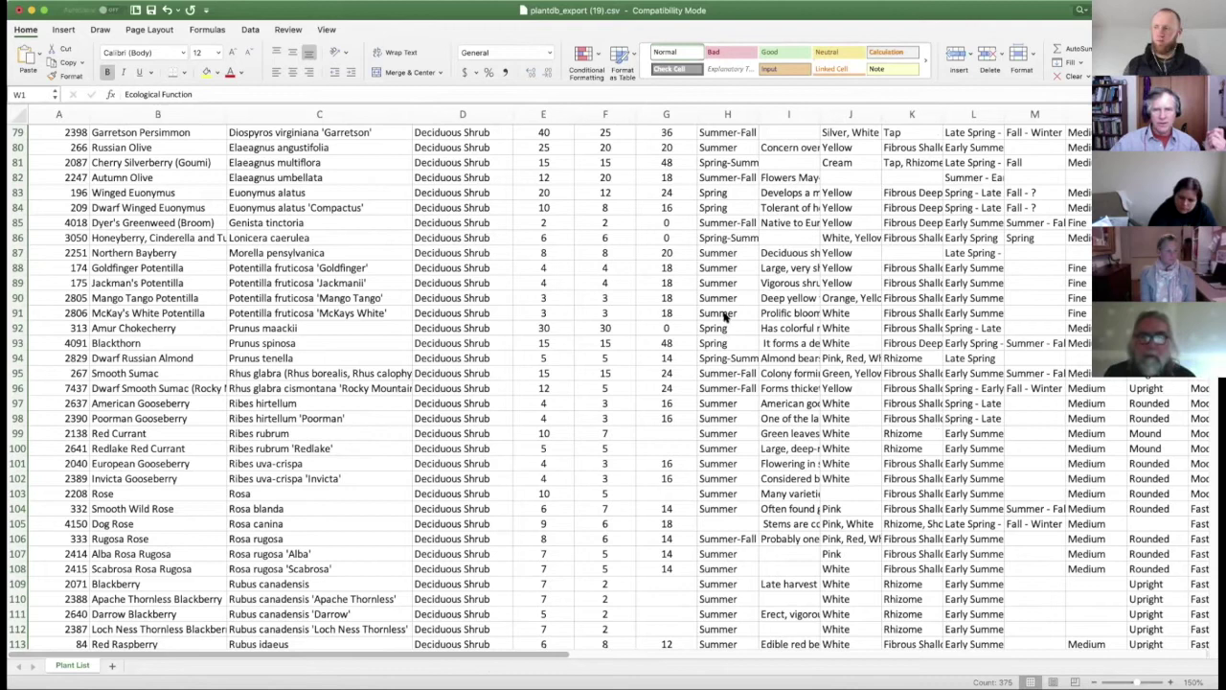
{"action": "key", "text": "super+Tab"}
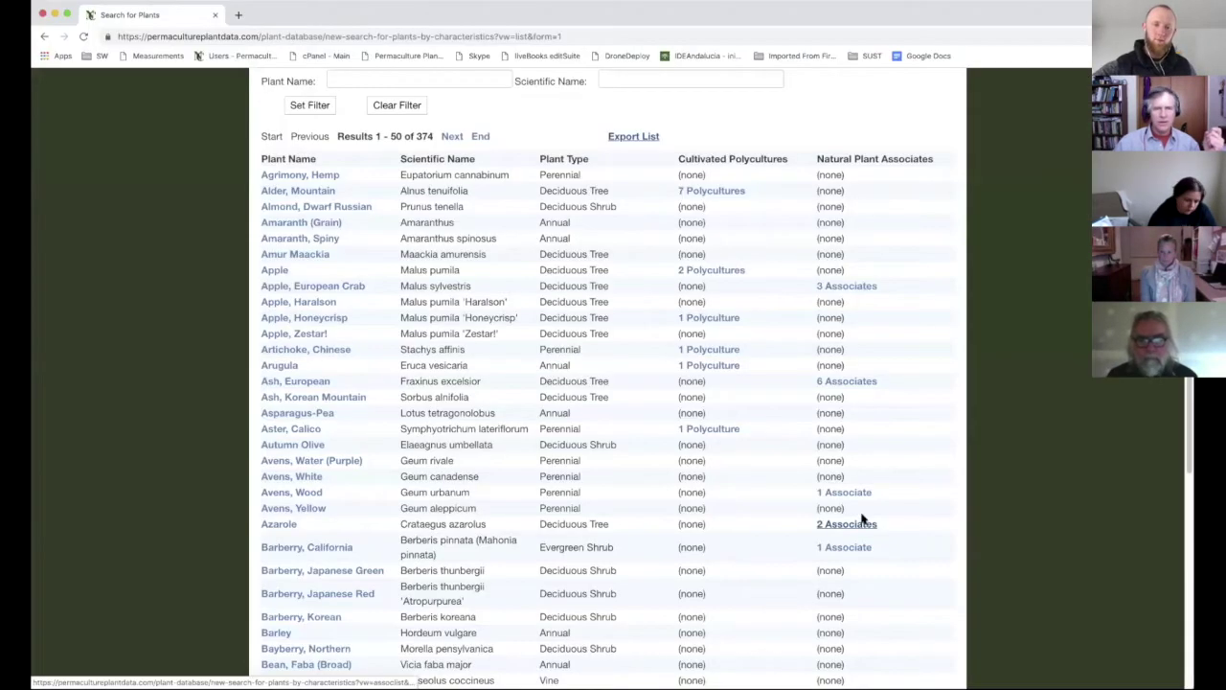
{"action": "scroll", "coordinate": [613, 383], "scroll_direction": "up", "scroll_amount": 5}
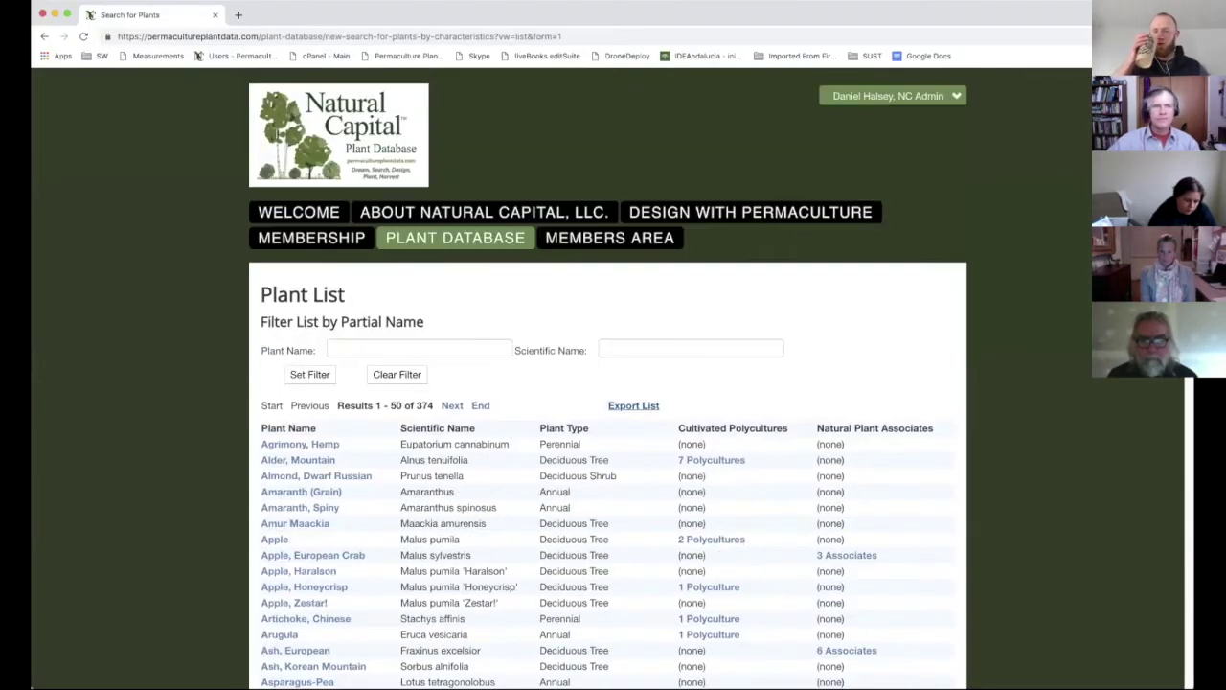
{"action": "scroll", "coordinate": [621, 168], "scroll_direction": "down", "scroll_amount": 4}
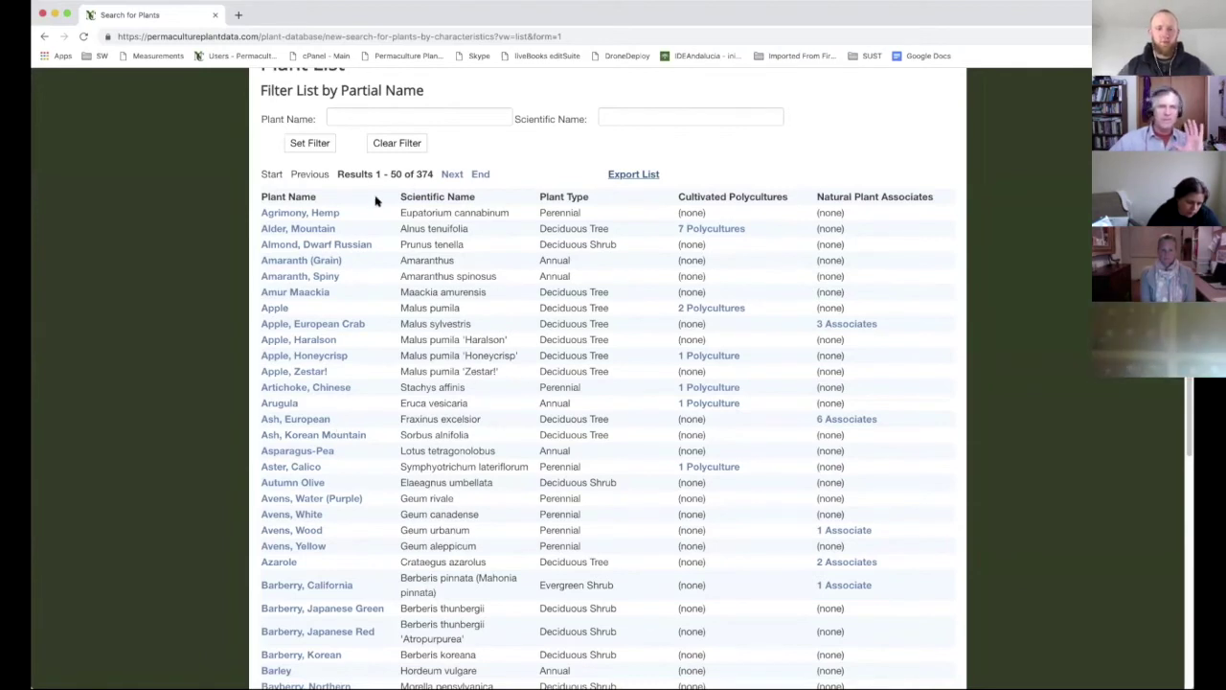
Open the plant details for the European Crab Apple and examine its characteristics, tolerances, behaviors, human uses and ecological functions
{"action": "left_click", "coordinate": [322, 329]}
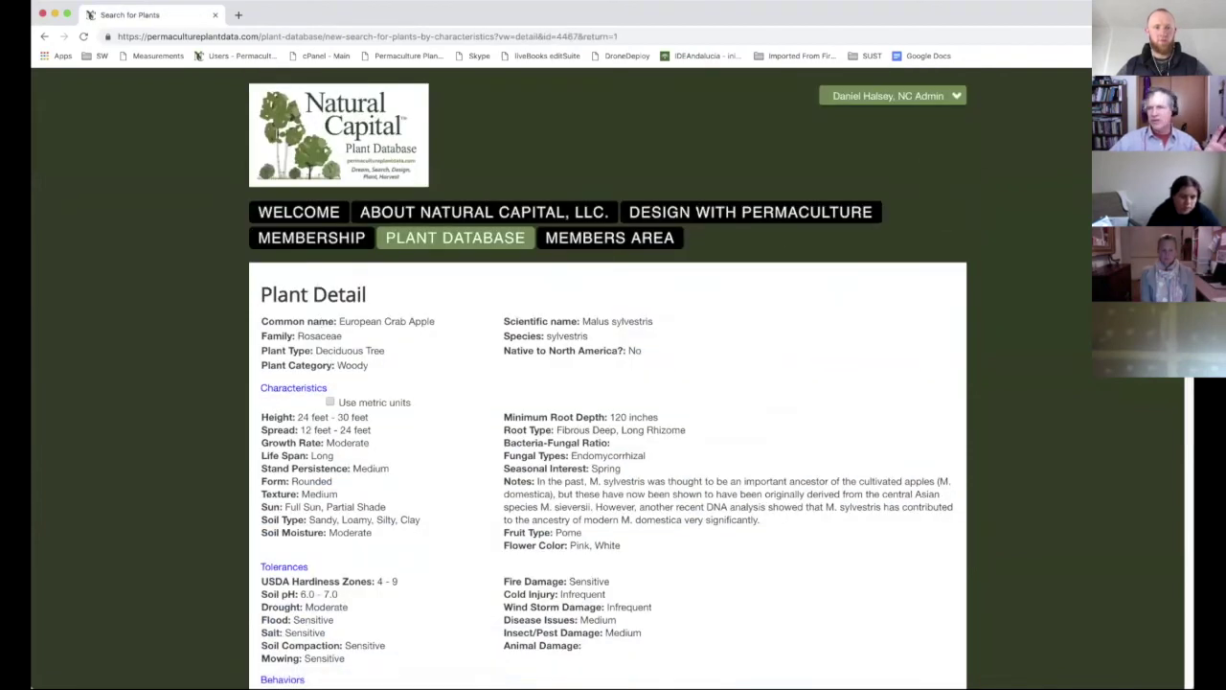
{"action": "scroll", "coordinate": [548, 271], "scroll_direction": "down", "scroll_amount": 3}
{"action": "scroll", "coordinate": [460, 224], "scroll_direction": "down", "scroll_amount": 6}
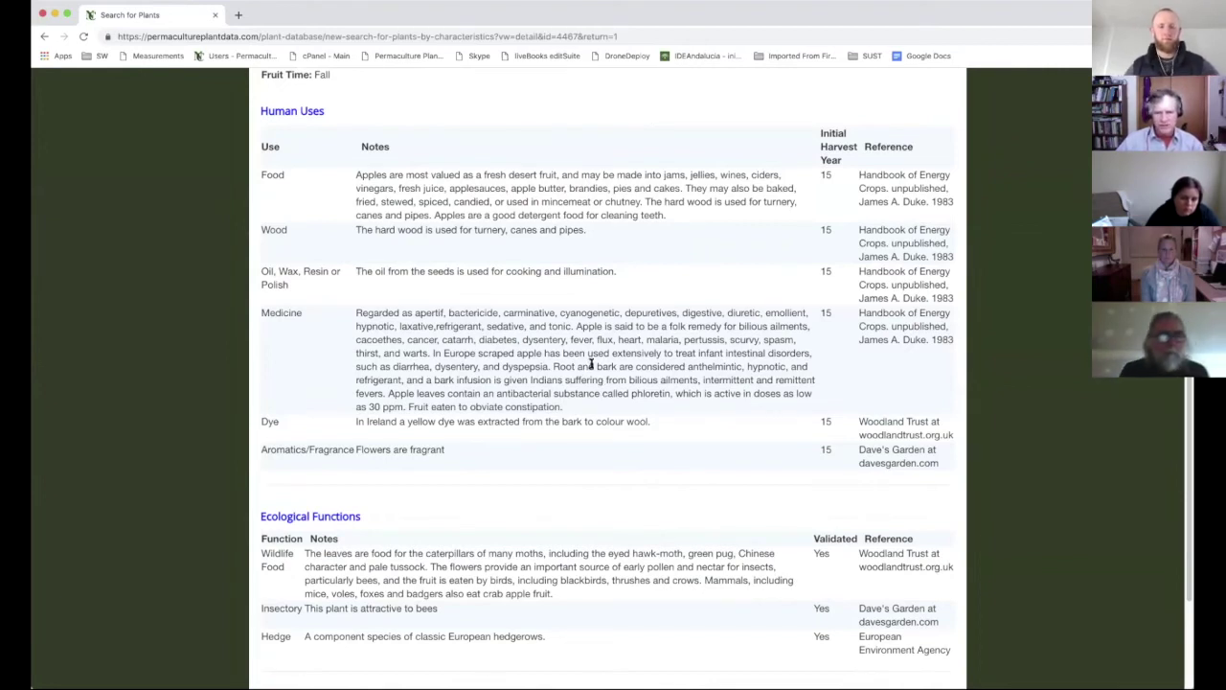
{"action": "scroll", "coordinate": [1186, 386], "scroll_direction": "up", "scroll_amount": 2}
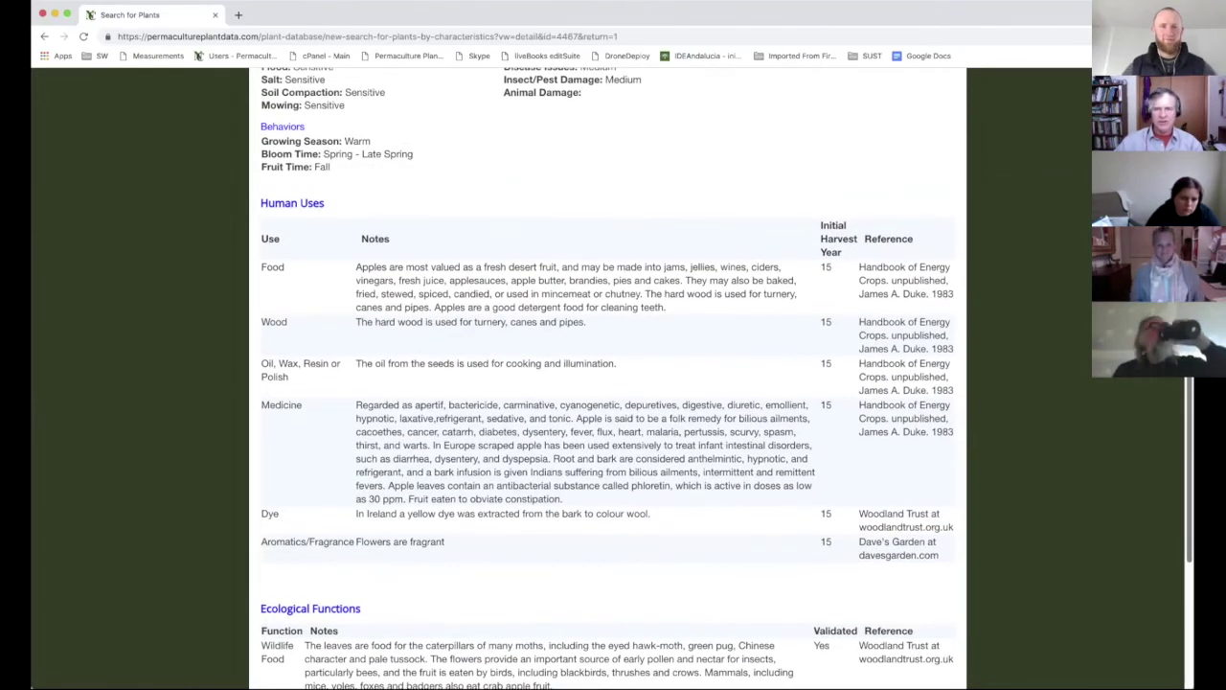
{"action": "scroll", "coordinate": [1186, 386], "scroll_direction": "up", "scroll_amount": 5}
{"action": "scroll", "coordinate": [1186, 385], "scroll_direction": "down", "scroll_amount": 5}
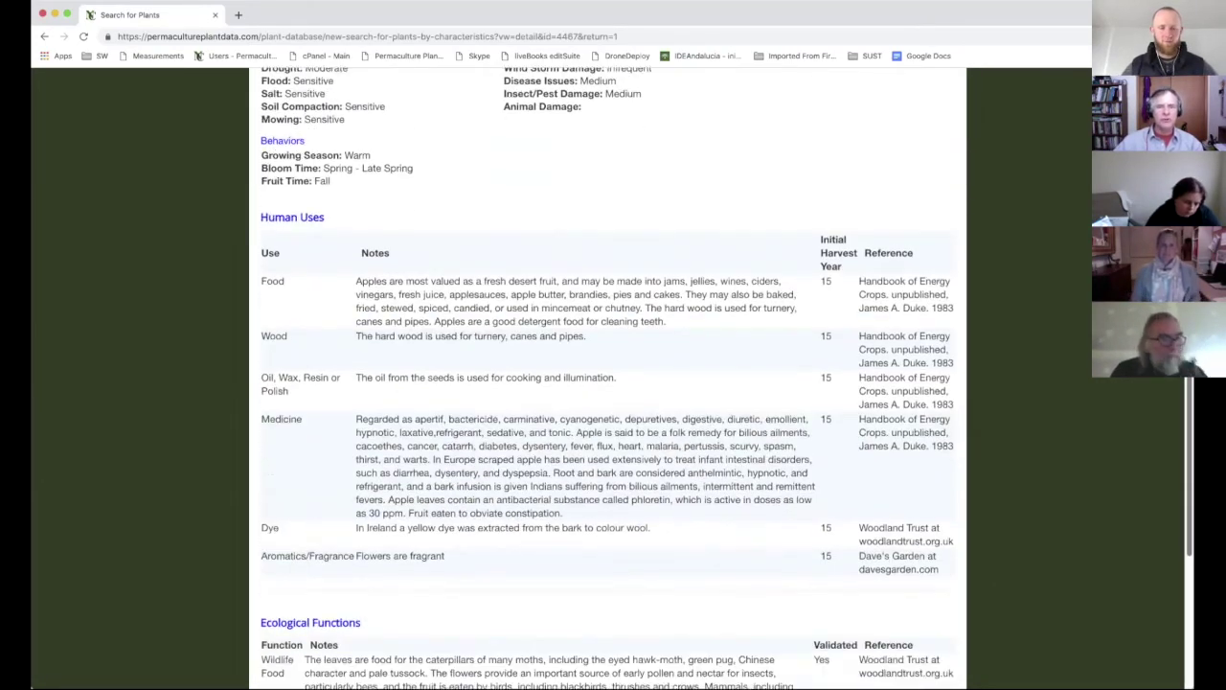
{"action": "scroll", "coordinate": [613, 383], "scroll_direction": "down", "scroll_amount": 1}
{"action": "scroll", "coordinate": [613, 384], "scroll_direction": "up", "scroll_amount": 5}
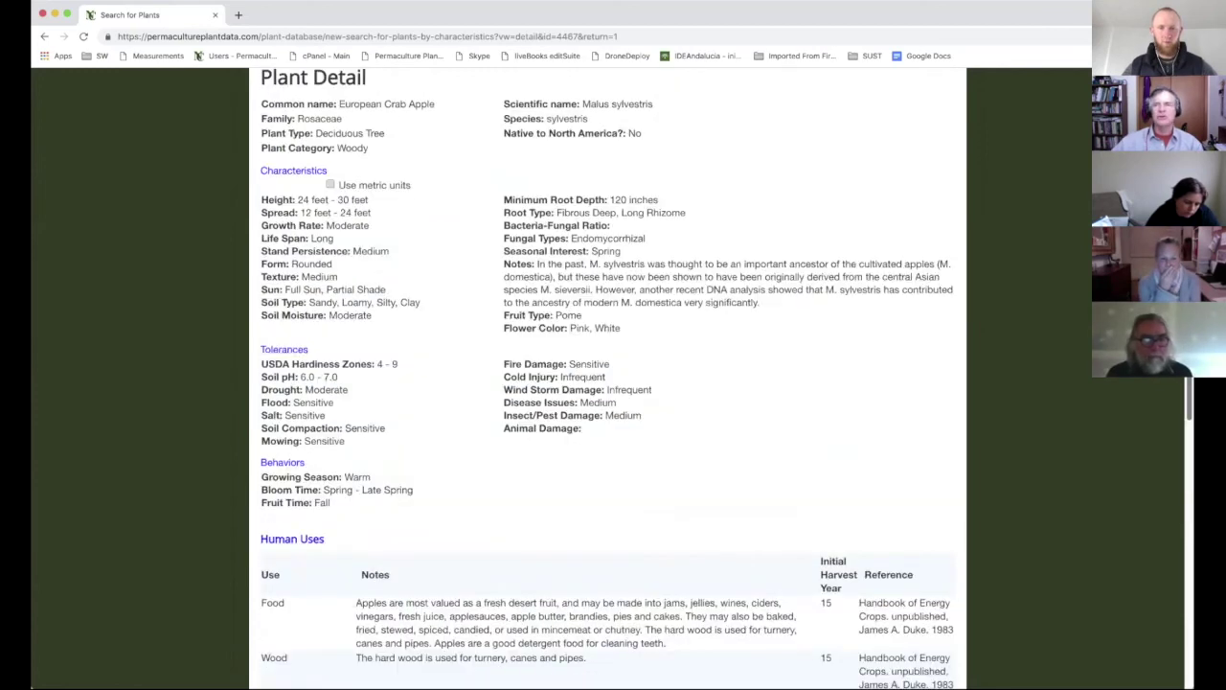
{"action": "scroll", "coordinate": [598, 108], "scroll_direction": "up", "scroll_amount": 2}
Return to the characteristics search form, deselect the Food use, and submit the search with zone 5, pH 6, clay soil and moderate soil
{"action": "left_click", "coordinate": [44, 36]}
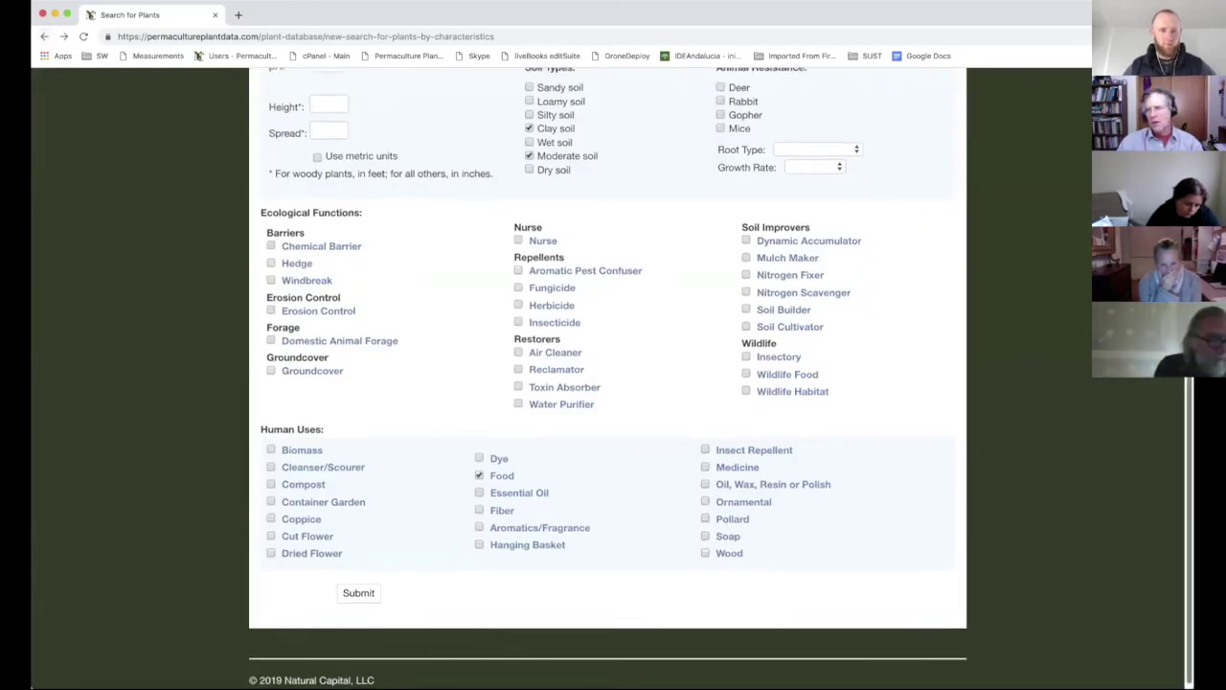
{"action": "scroll", "coordinate": [607, 383], "scroll_direction": "up", "scroll_amount": 5}
{"action": "scroll", "coordinate": [607, 384], "scroll_direction": "down", "scroll_amount": 2}
{"action": "scroll", "coordinate": [608, 383], "scroll_direction": "down", "scroll_amount": 2}
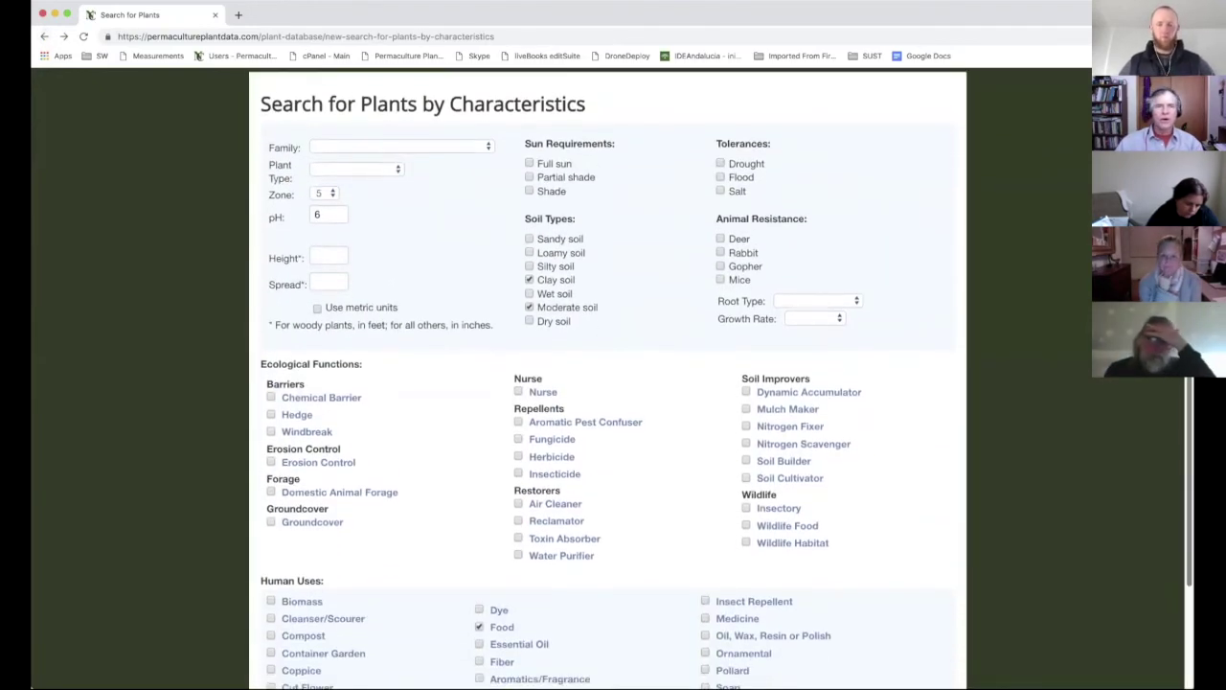
{"action": "scroll", "coordinate": [607, 383], "scroll_direction": "up", "scroll_amount": 1}
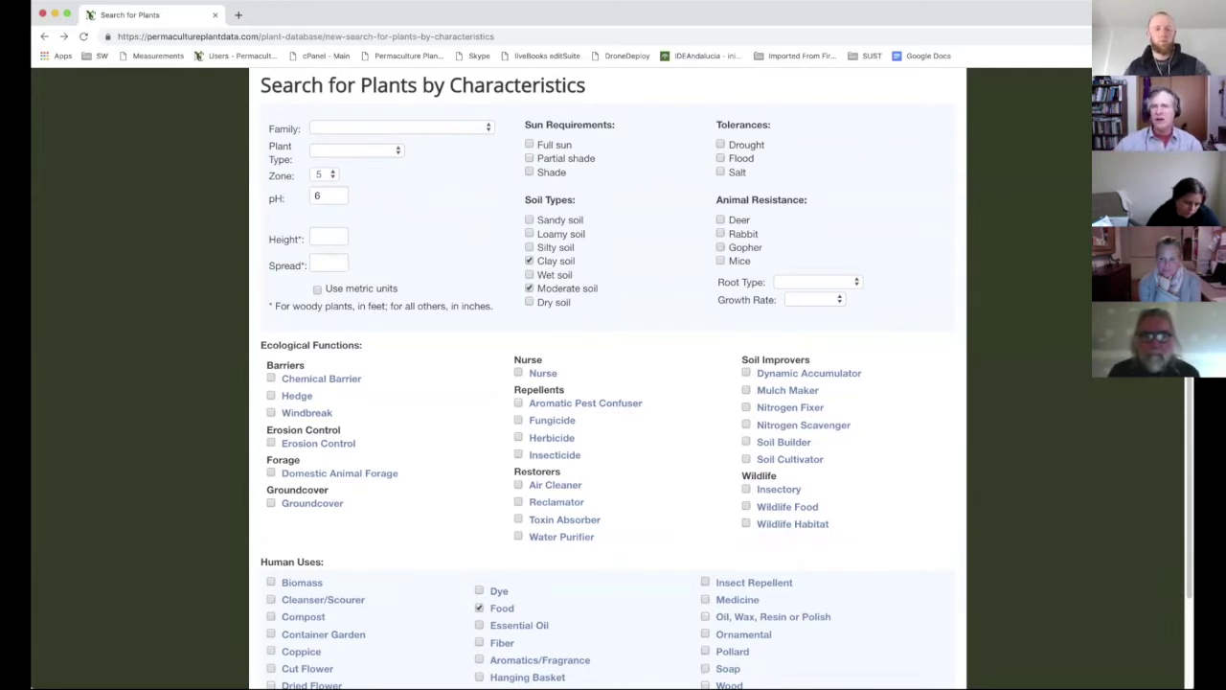
{"action": "scroll", "coordinate": [489, 466], "scroll_direction": "down", "scroll_amount": 3}
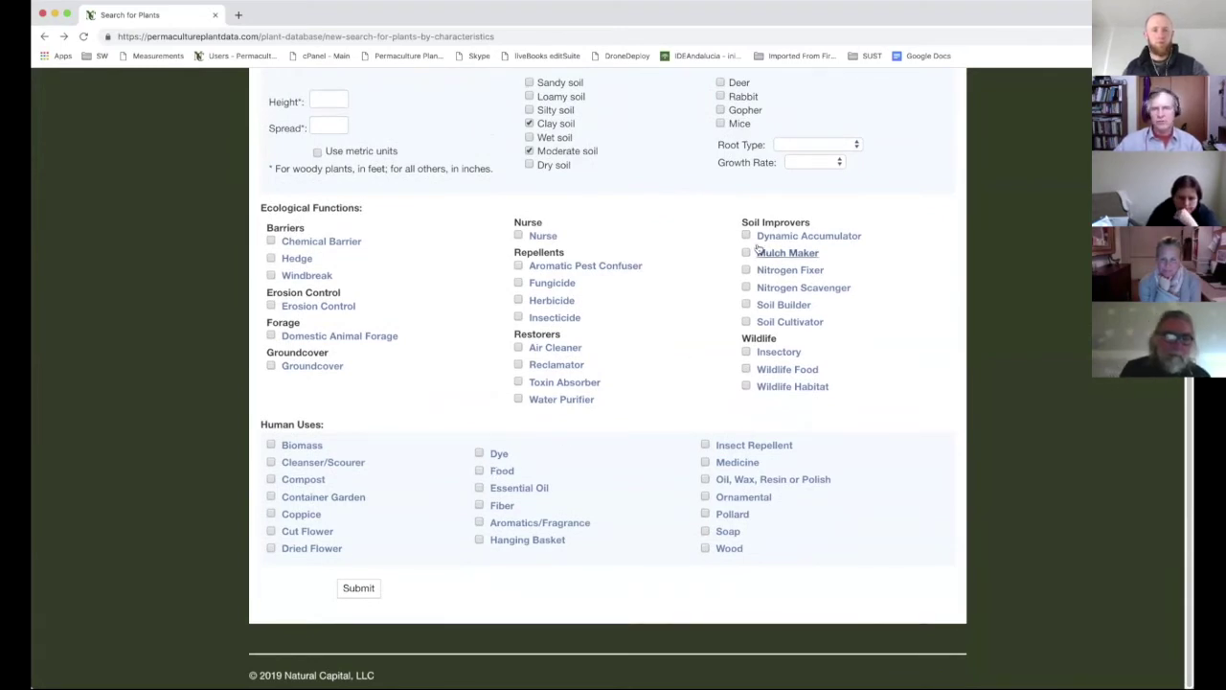
{"action": "left_click", "coordinate": [355, 588]}
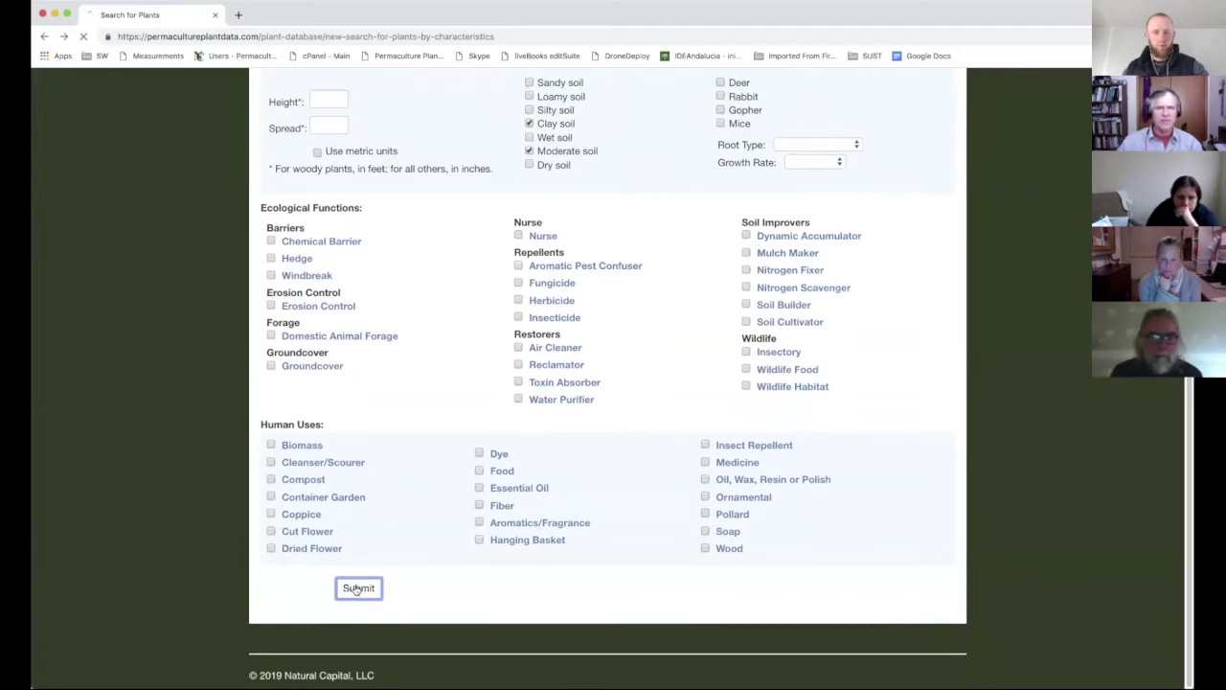